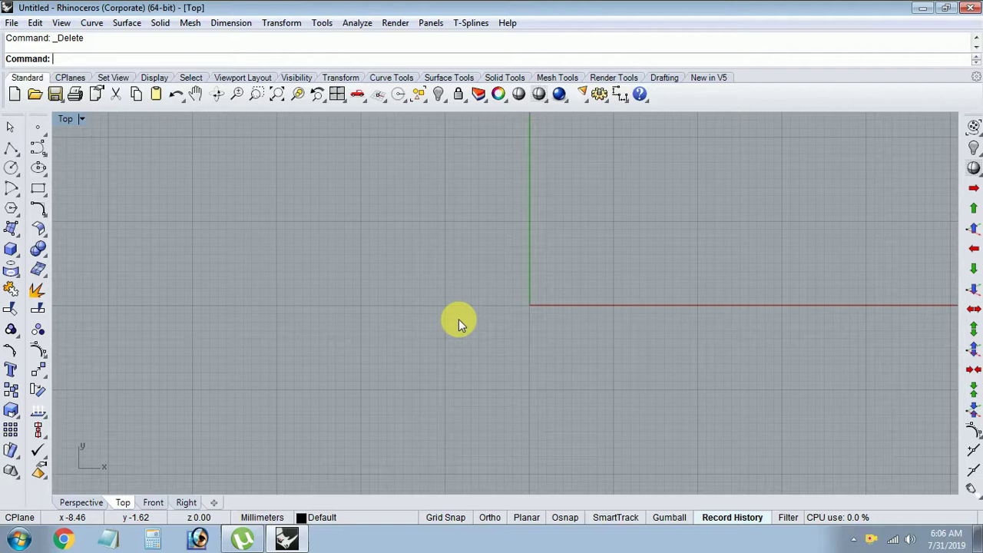
Zoom and pan the empty Top view to recentre it around the origin.
scroll(458, 319, "up", 3)
right_click_drag(488, 296, 474, 303)
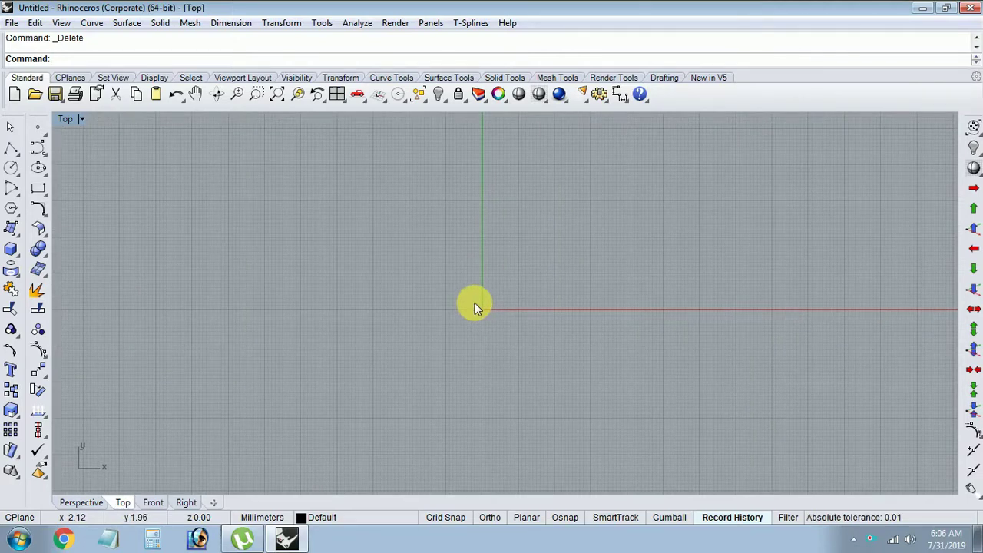
right_click_drag(478, 295, 439, 279)
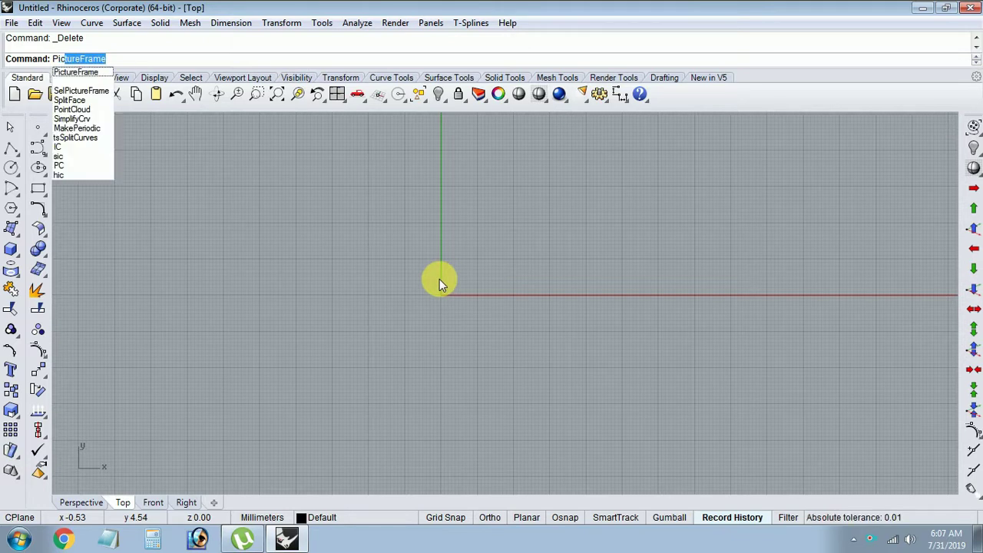
Run PictureFrame and load indian-bridal-diamond-necklace-1 as the reference image.
key("Return")
left_click(439, 281)
scroll(577, 278, "down", 5)
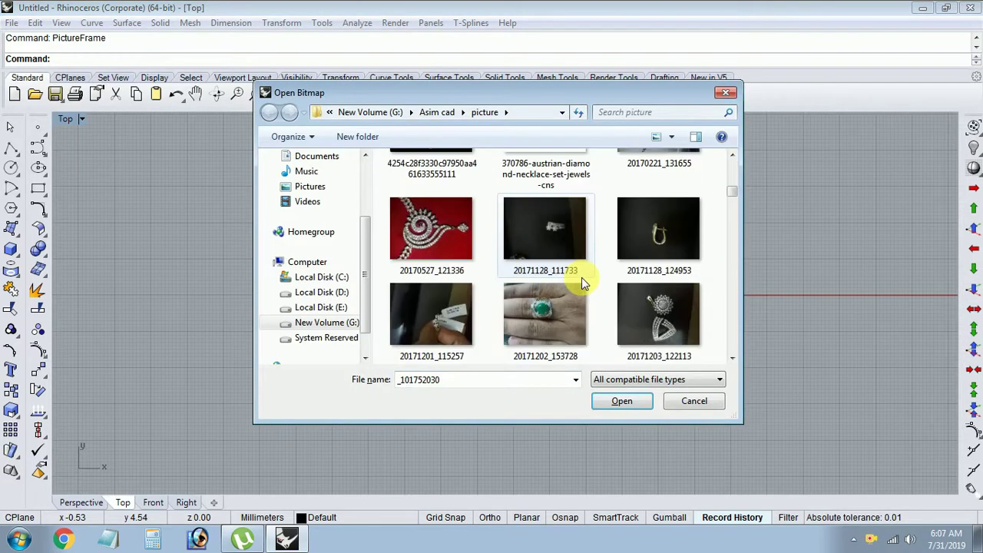
scroll(582, 278, "up", 2)
scroll(592, 277, "down", 2)
scroll(605, 277, "down", 3)
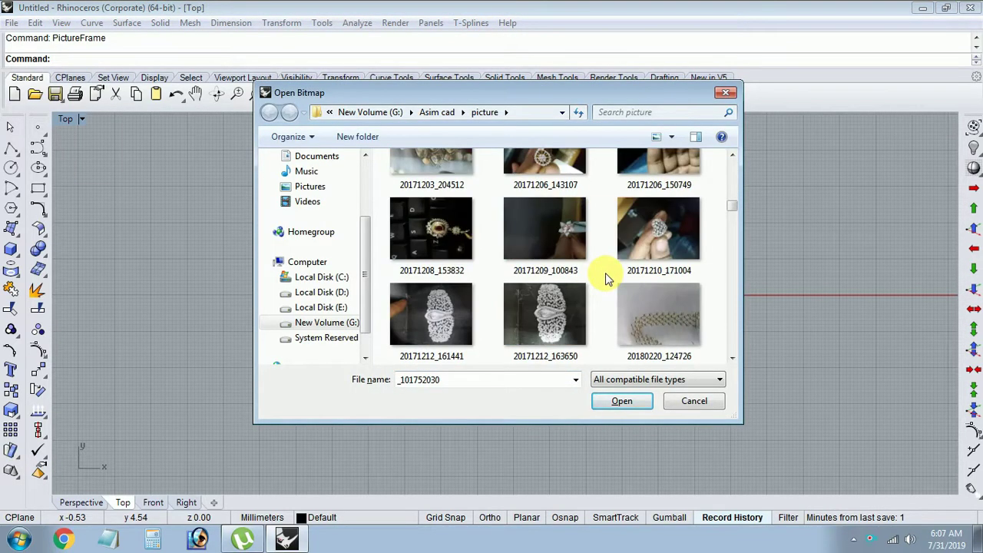
scroll(605, 276, "down", 5)
scroll(607, 277, "down", 3)
scroll(609, 277, "down", 1)
scroll(611, 277, "down", 1)
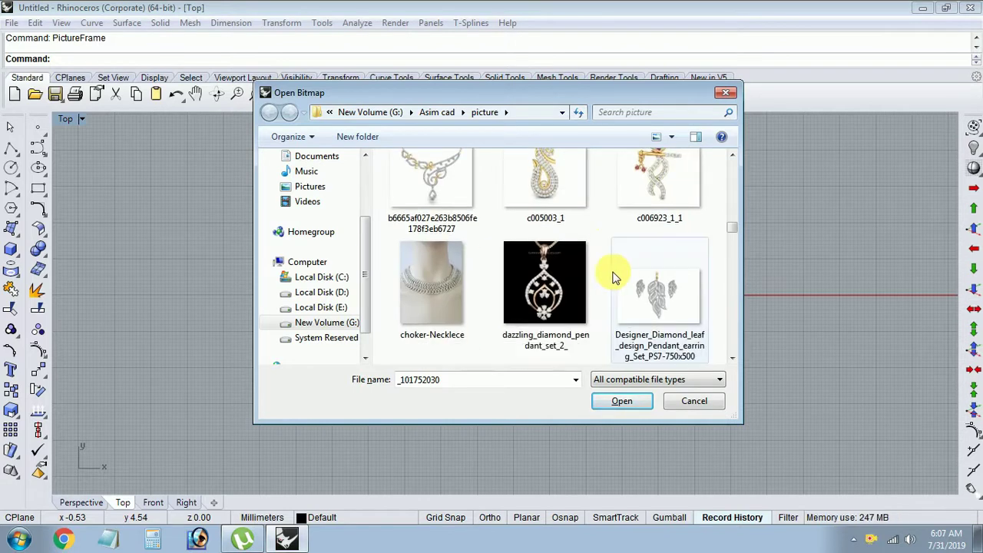
scroll(615, 278, "down", 2)
scroll(621, 278, "down", 2)
scroll(625, 277, "down", 1)
scroll(625, 277, "down", 2)
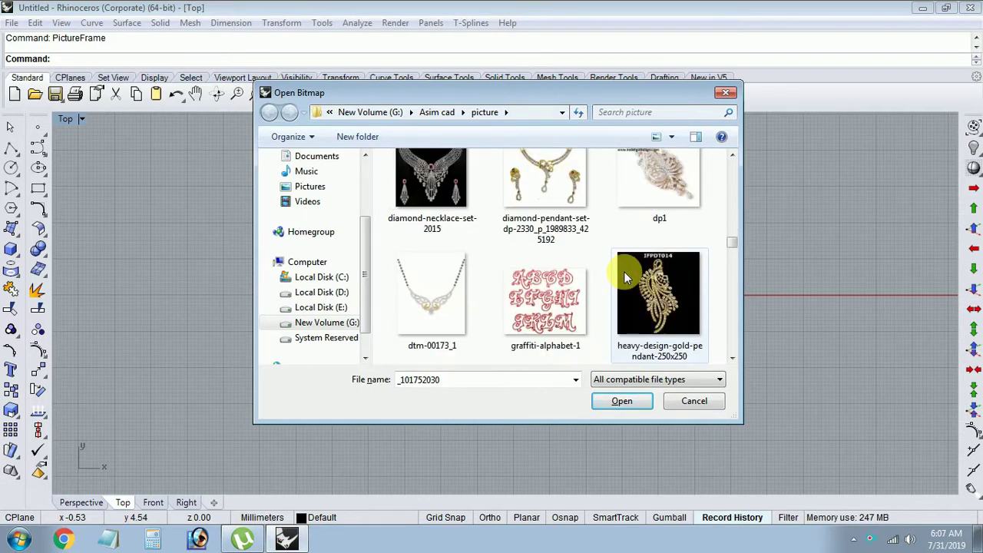
scroll(624, 277, "down", 2)
scroll(625, 277, "down", 2)
scroll(624, 277, "down", 2)
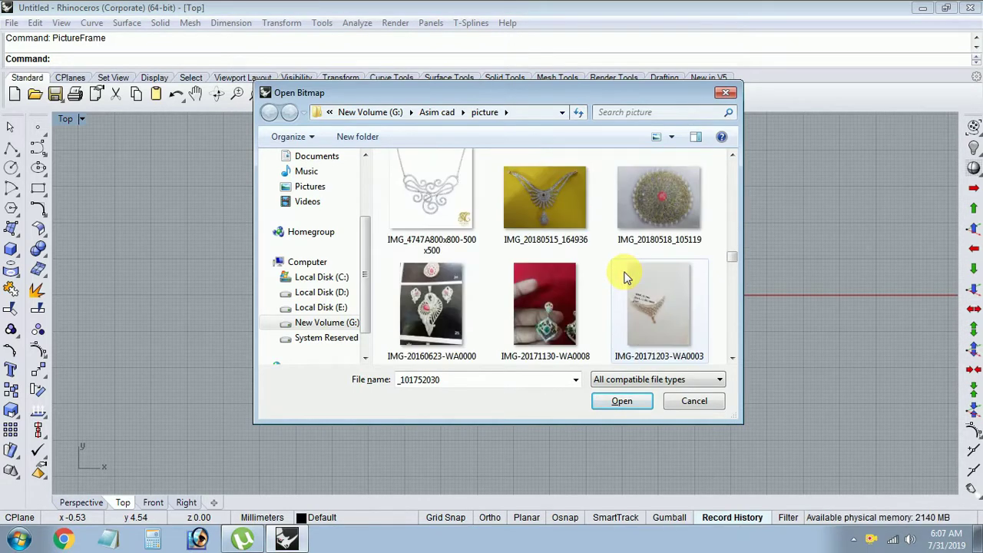
scroll(625, 278, "down", 2)
scroll(624, 278, "down", 2)
scroll(624, 278, "down", 2)
scroll(625, 276, "down", 2)
scroll(626, 277, "down", 2)
scroll(628, 278, "down", 2)
scroll(628, 283, "up", 2)
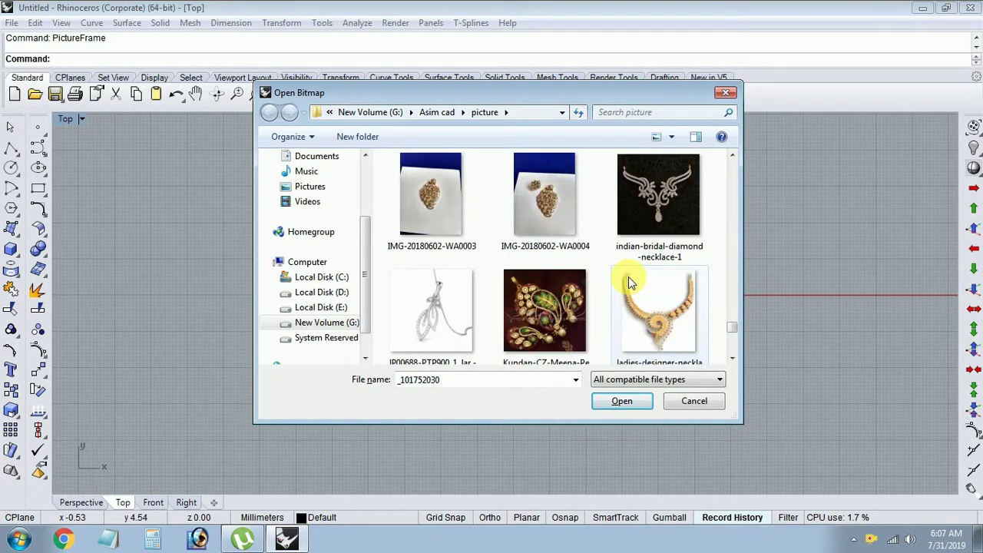
left_click(649, 217)
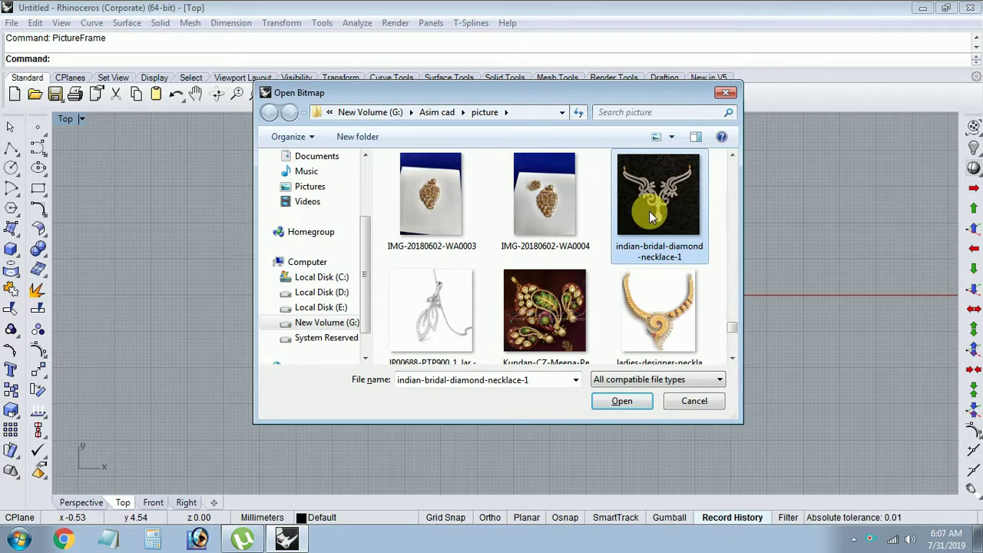
left_click(635, 405)
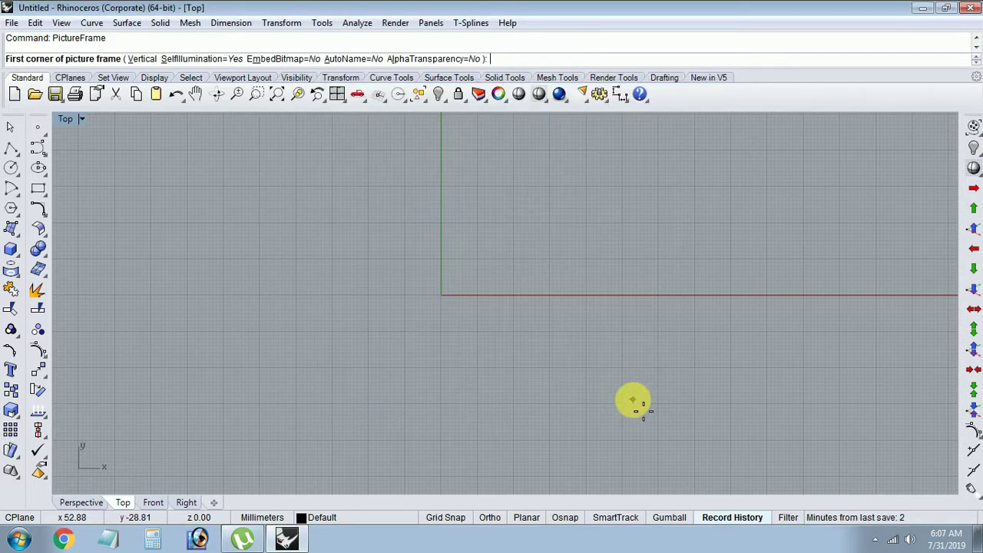
Place the necklace picture frame by two corners with Ortho on, then zoom to check it.
left_click(351, 385)
key("F8")
left_click(504, 384)
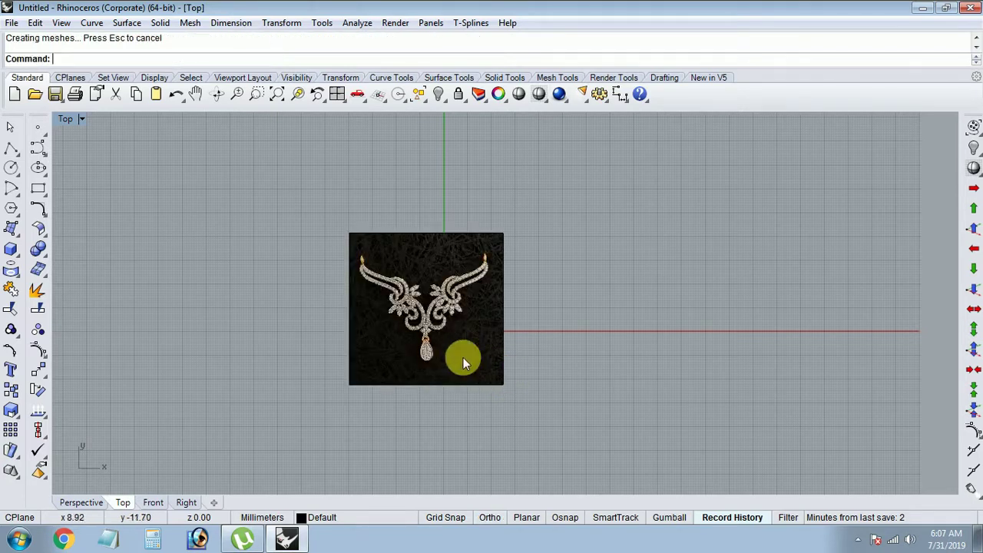
scroll(429, 331, "up", 2)
scroll(427, 330, "up", 1)
scroll(382, 309, "up", 5)
scroll(383, 309, "down", 5)
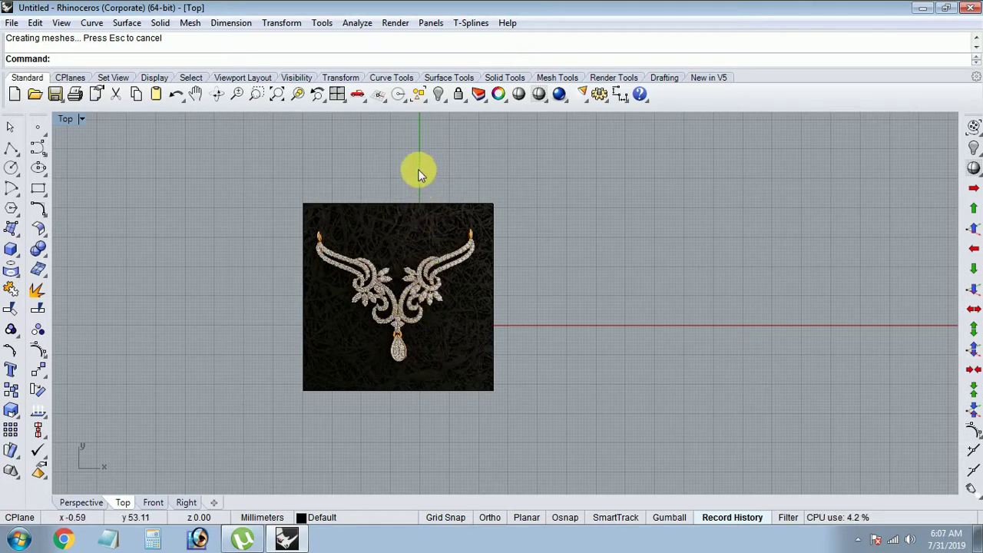
Drag the necklace picture to just right of the origin.
left_click(383, 290)
scroll(392, 298, "up", 3)
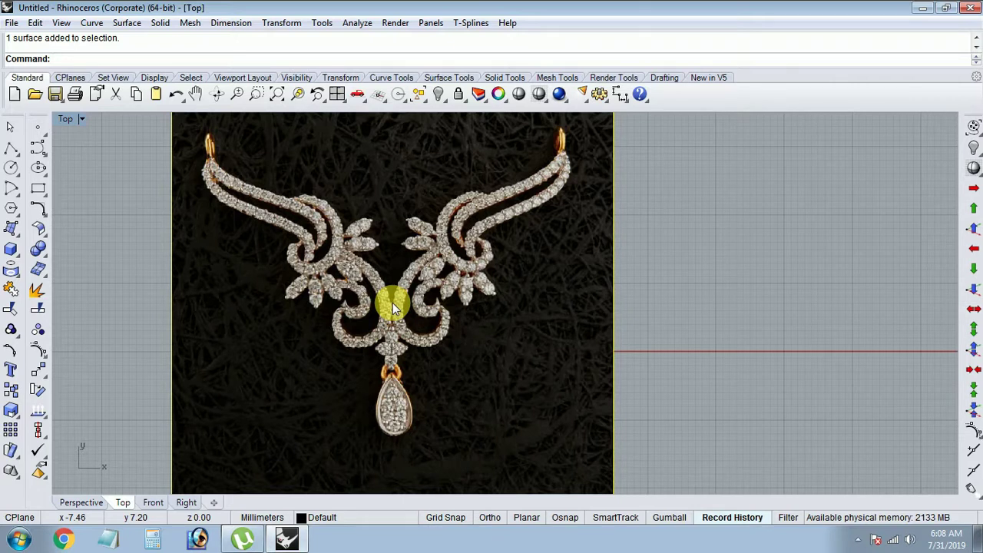
scroll(393, 303, "down", 3)
left_click_drag(393, 303, 547, 330)
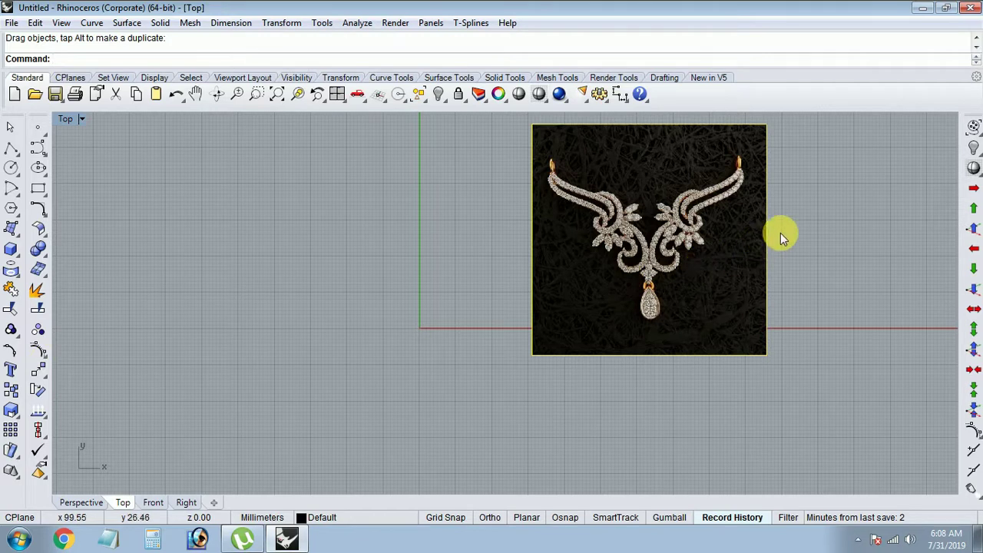
Move the necklace picture from a base point onto the origin and lock it.
left_click(809, 212)
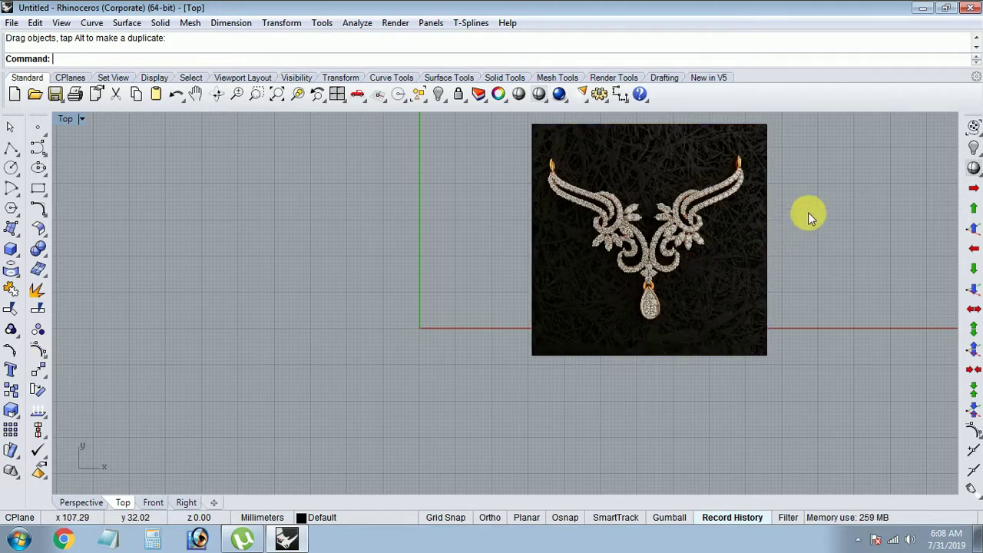
left_click(665, 318)
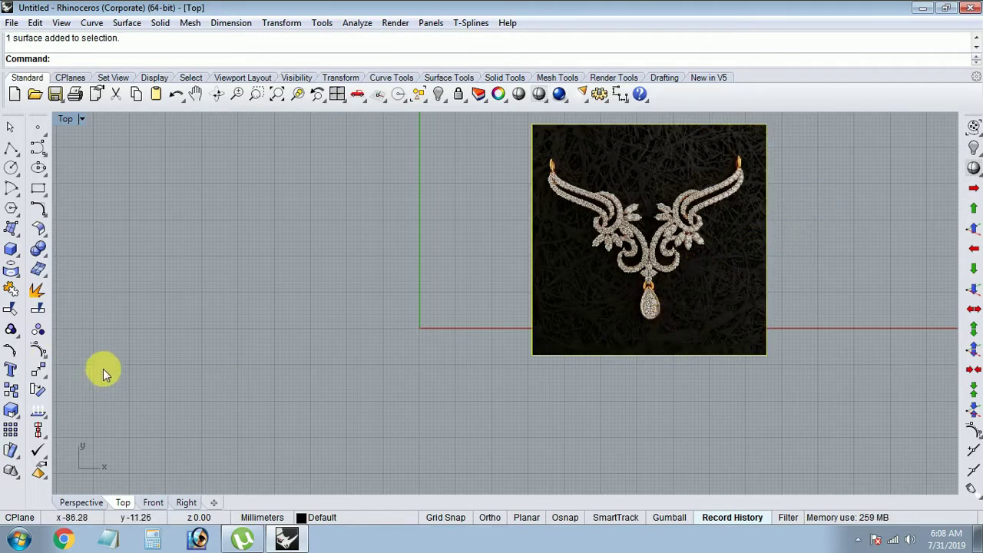
left_click(40, 370)
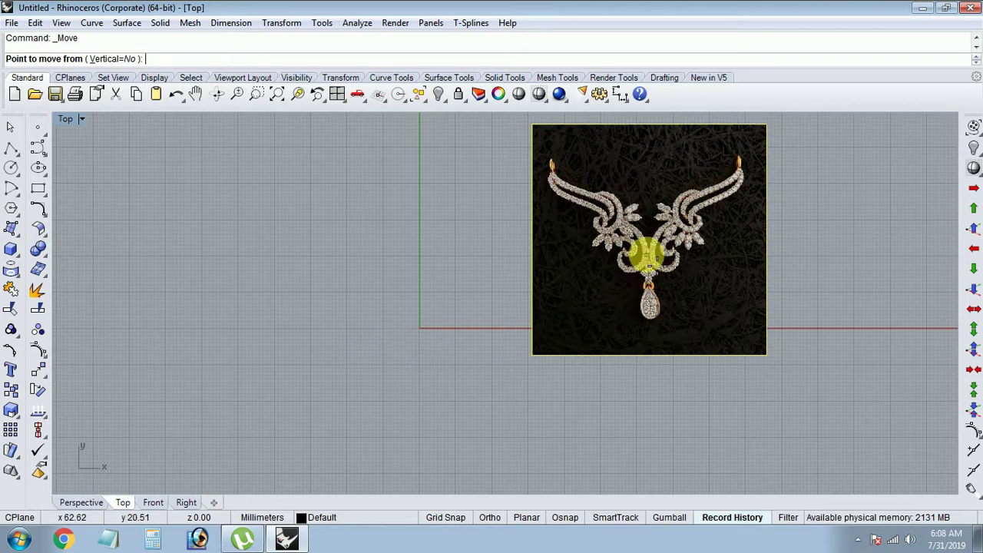
scroll(649, 265, "up", 5)
left_click(657, 261)
scroll(653, 272, "down", 3)
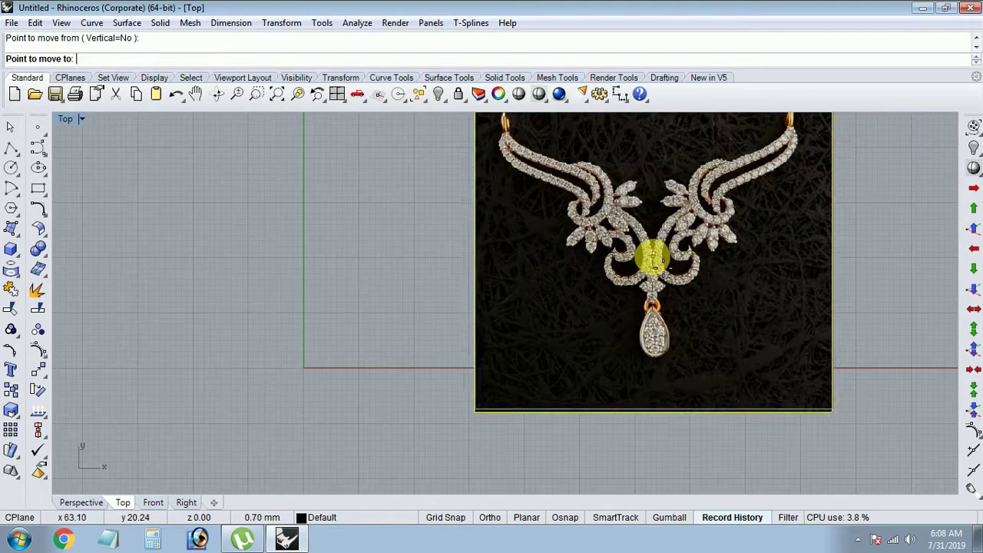
type("0")
right_click(644, 276)
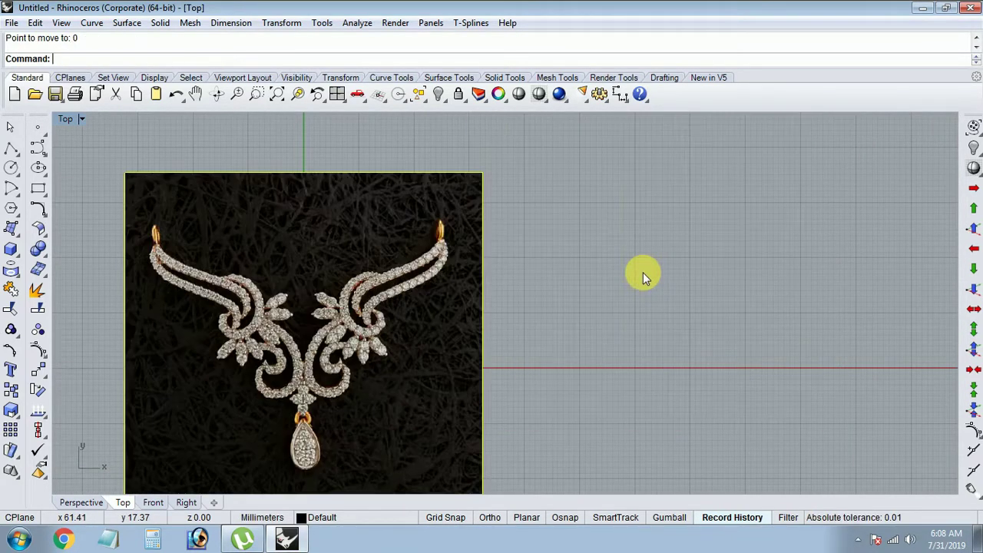
scroll(643, 272, "down", 3)
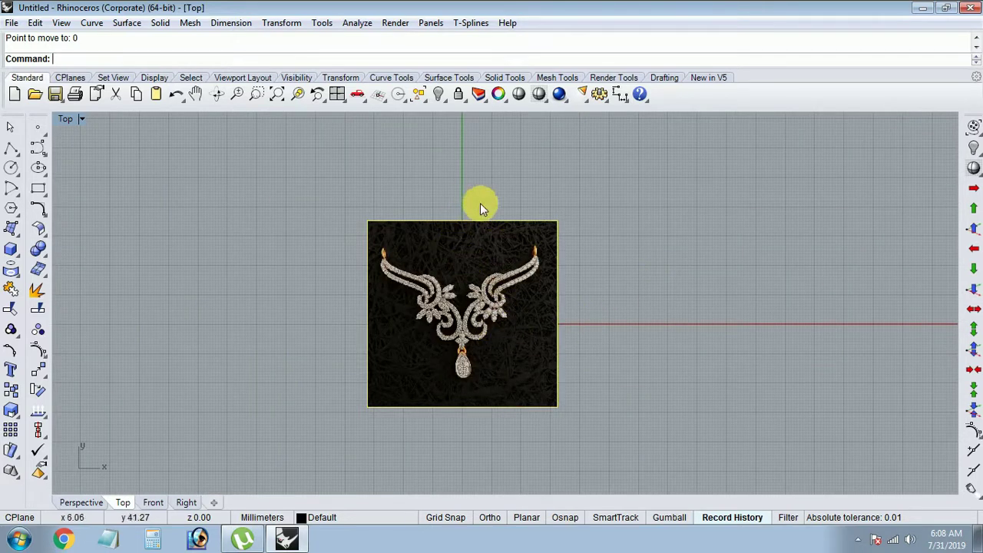
scroll(469, 326, "up", 3)
scroll(456, 310, "down", 2)
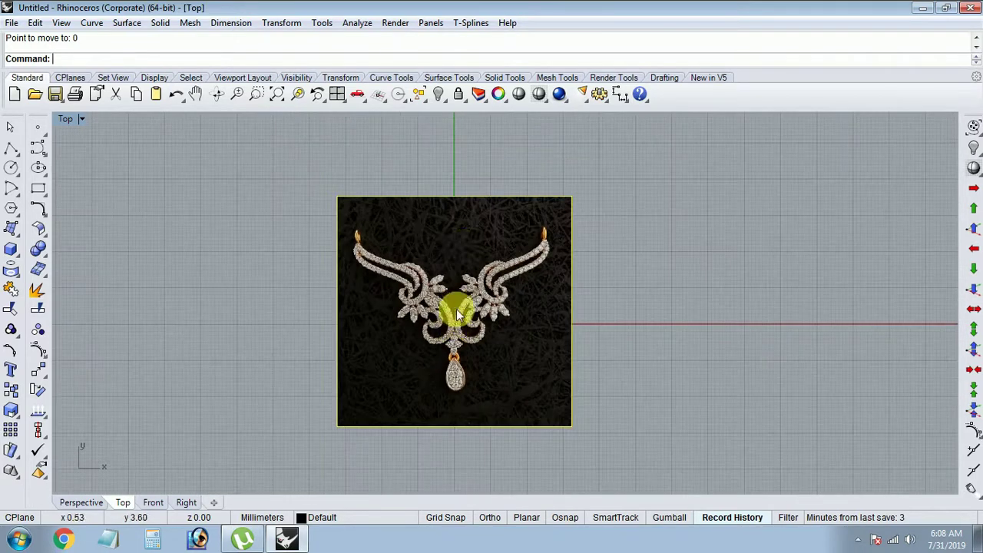
left_click(460, 95)
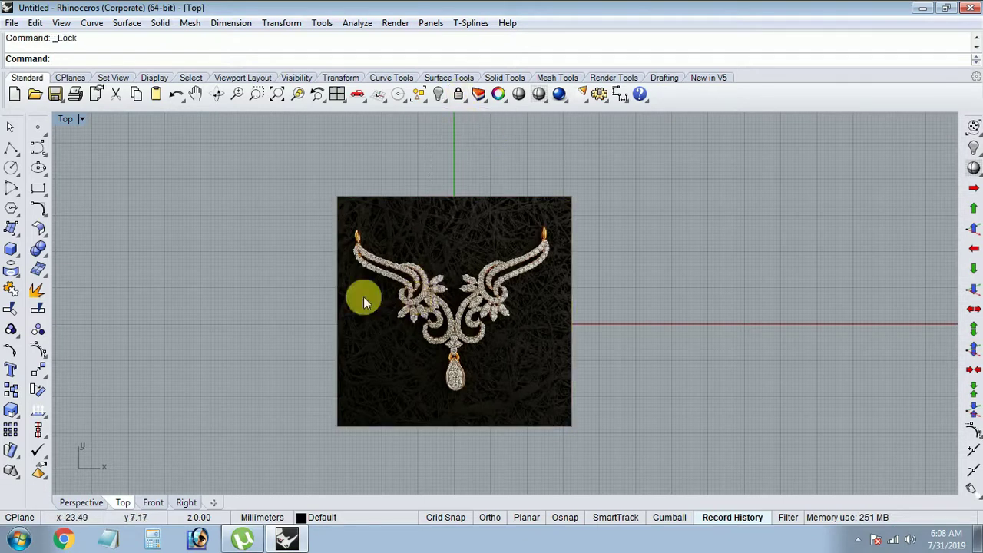
left_click(47, 156)
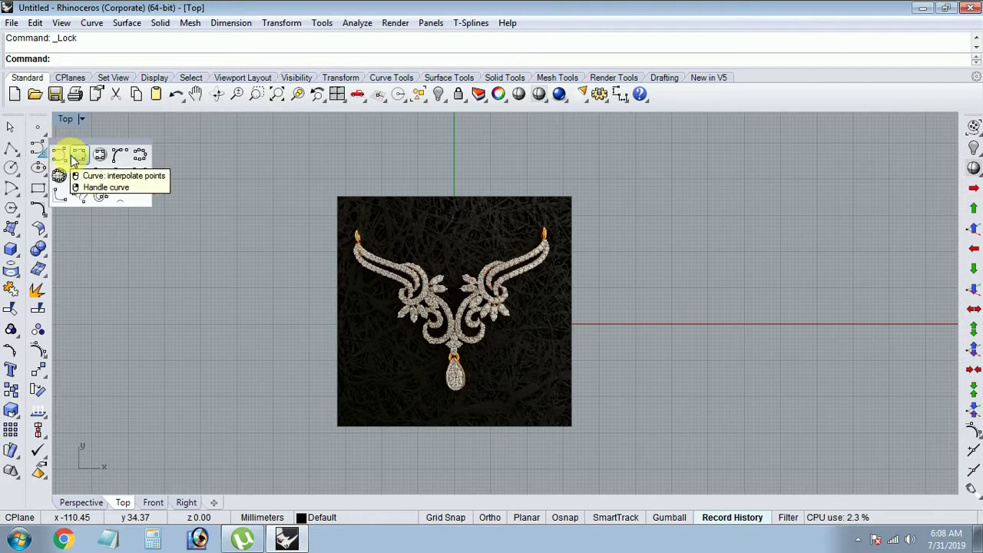
Trace the first curl with an interpolated curve through five points.
left_click(63, 157)
scroll(519, 365, "up", 5)
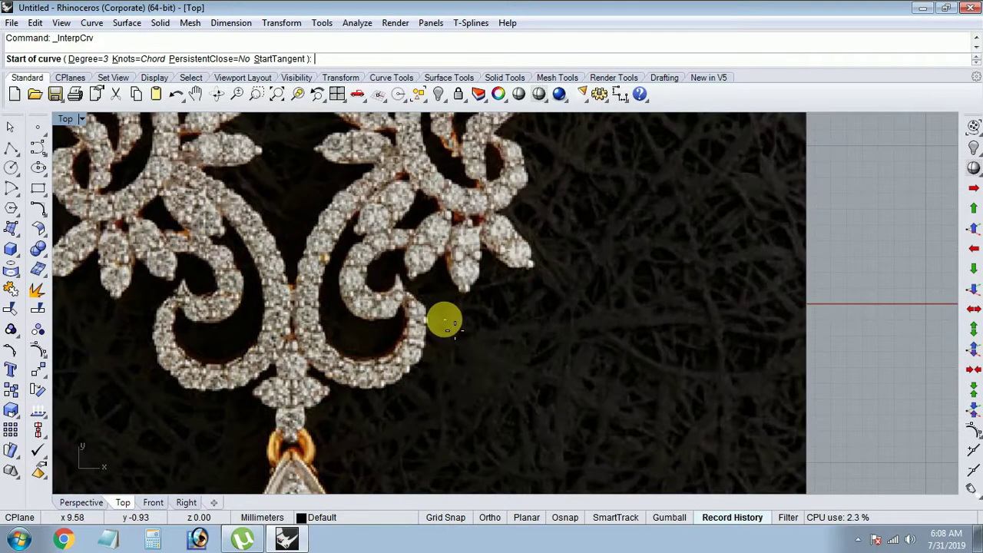
left_click(403, 292)
left_click(400, 350)
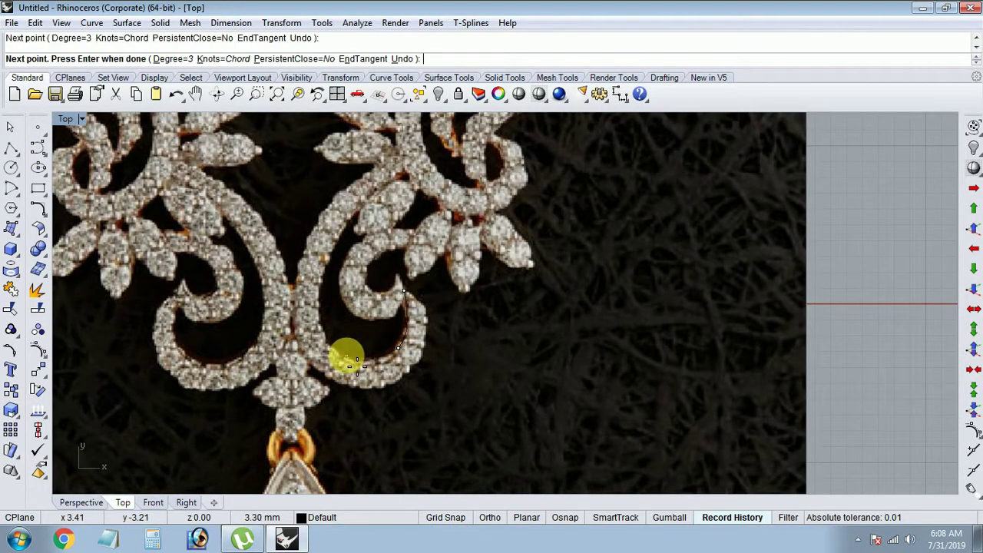
left_click(346, 357)
left_click(318, 293)
scroll(330, 301, "up", 2)
left_click(359, 267)
right_click_drag(421, 229, 382, 315)
right_click(380, 292)
Trace a second interpolated curve along the scrollwork and around the ring.
right_click(368, 269)
left_click(368, 263)
right_click_drag(280, 339, 311, 285)
left_click(310, 283)
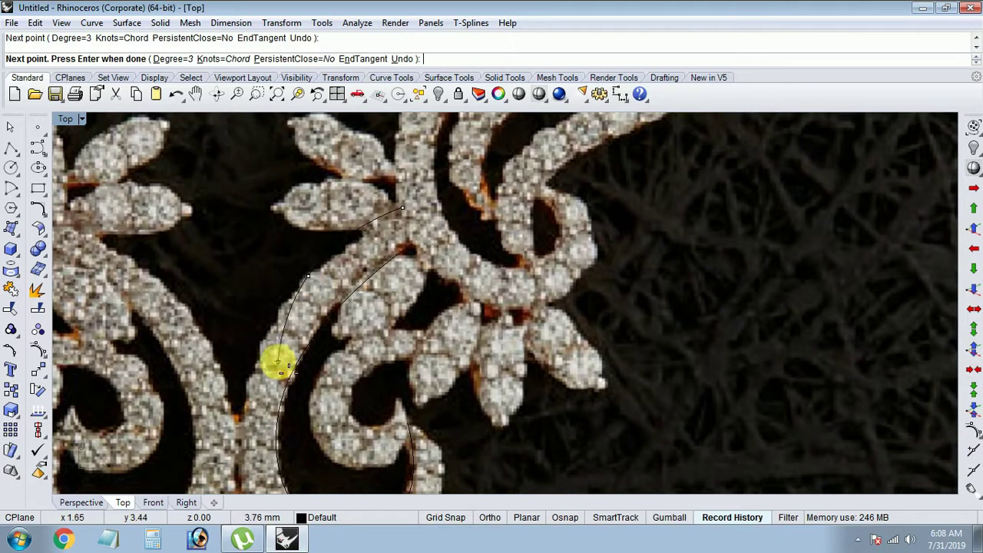
right_click_drag(281, 347, 275, 314)
left_click(274, 330)
scroll(253, 351, "up", 5)
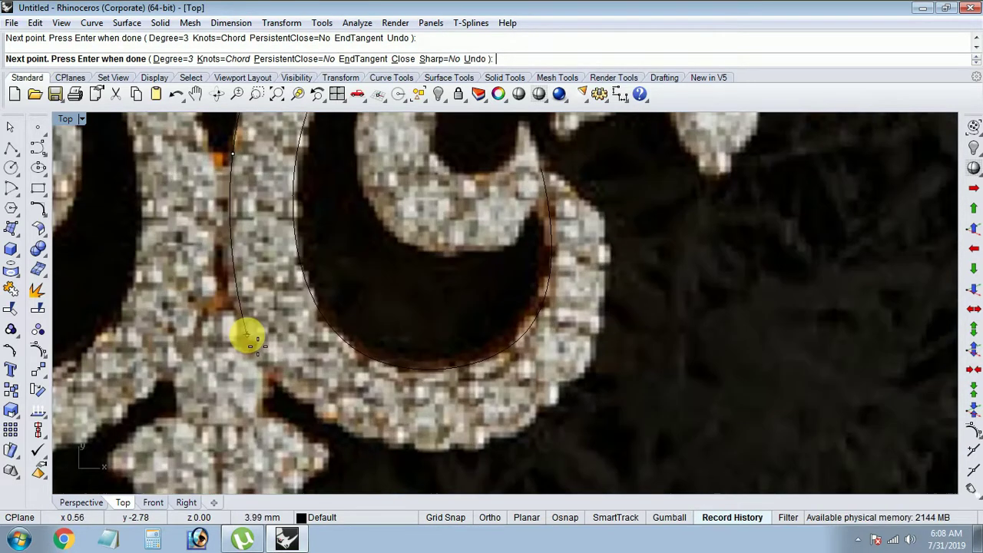
left_click(242, 334)
right_click_drag(318, 405, 253, 321)
left_click(252, 317)
right_click_drag(312, 301, 314, 335)
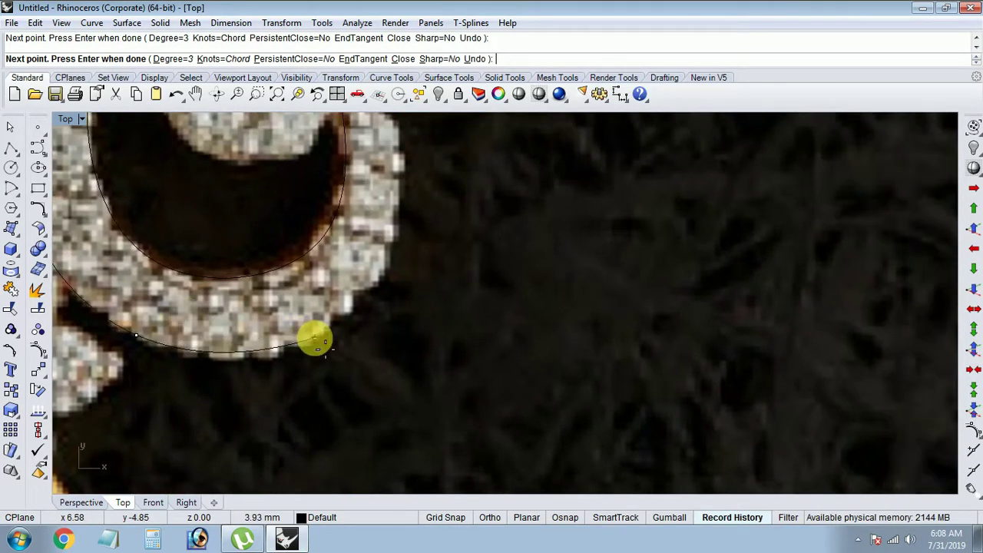
right_click_drag(325, 303, 357, 319)
scroll(353, 338, "up", 2)
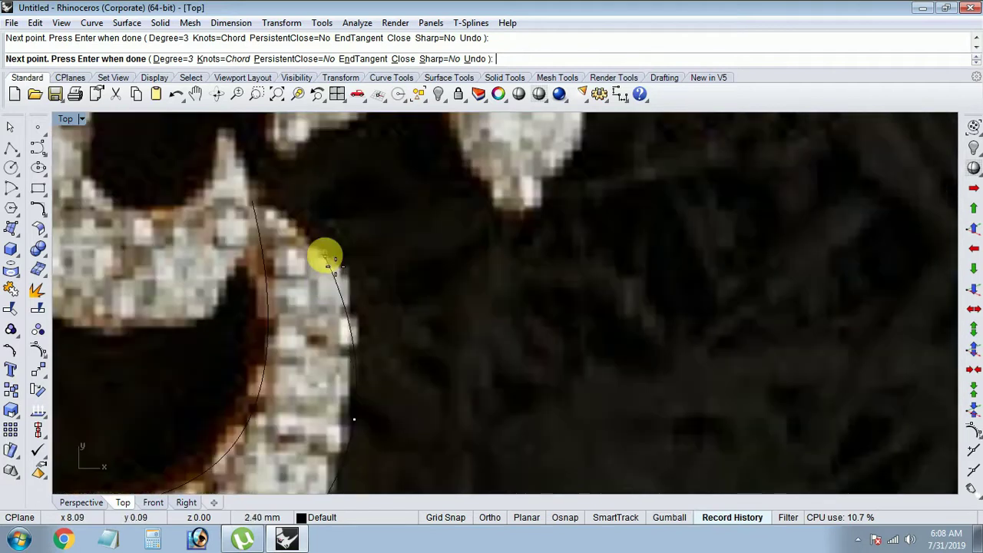
right_click_drag(325, 259, 358, 345)
left_click(365, 347)
key("Return")
Trace a third interpolated curve along the next curl's edge.
scroll(300, 285, "down", 3)
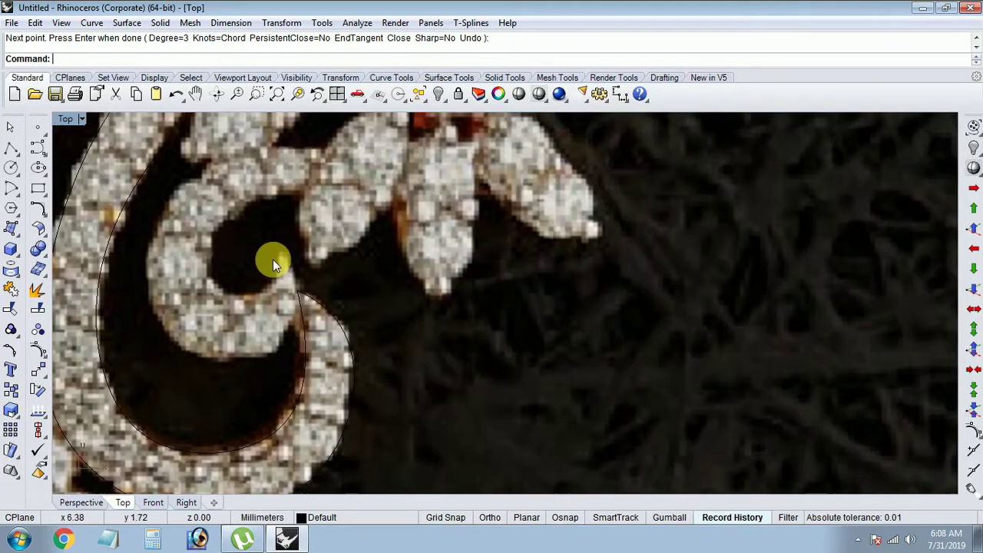
key("Return")
scroll(273, 259, "up", 2)
scroll(279, 257, "up", 2)
left_click(282, 263)
left_click(246, 345)
mouse_move(246, 345)
right_mouse_down()
mouse_move(323, 336)
mouse_move(246, 323)
mouse_move(251, 358)
right_mouse_up()
left_click(245, 323)
left_click(253, 274)
right_click_drag(253, 274, 287, 340)
left_click(305, 297)
right_click_drag(305, 296, 368, 355)
key("Return")
key("Return")
Begin a fourth interpolated curve following another scrollwork curl.
left_click(417, 257)
right_click_drag(222, 295, 345, 263)
left_click(308, 245)
scroll(191, 335, "down", 2)
left_click(248, 297)
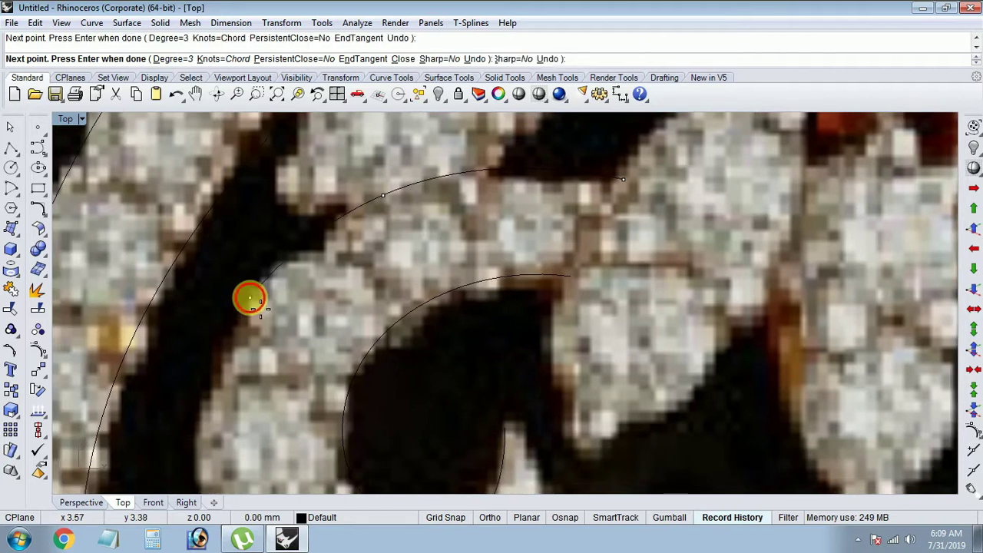
right_click_drag(237, 278, 212, 358)
left_click(213, 358)
scroll(231, 407, "up", 3)
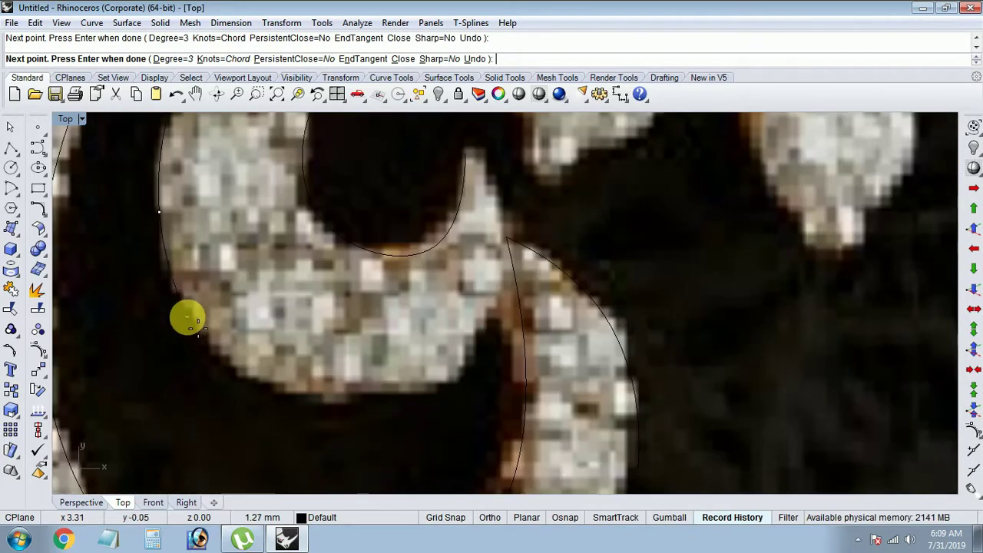
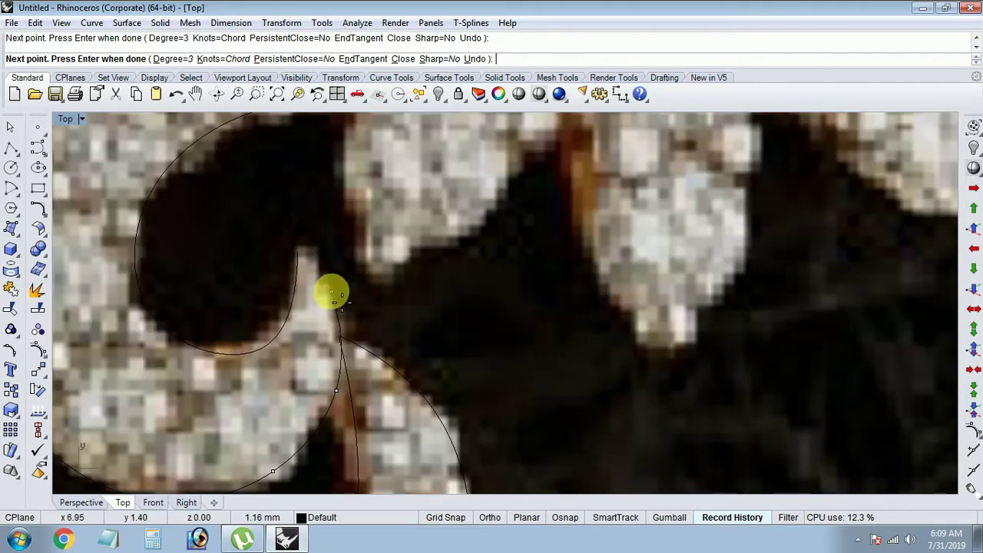
Finish the pending curve, then trace the outer strand edge to the gold tip's base.
right_click(311, 258)
scroll(325, 247, "down", 2)
scroll(325, 297, "down", 2)
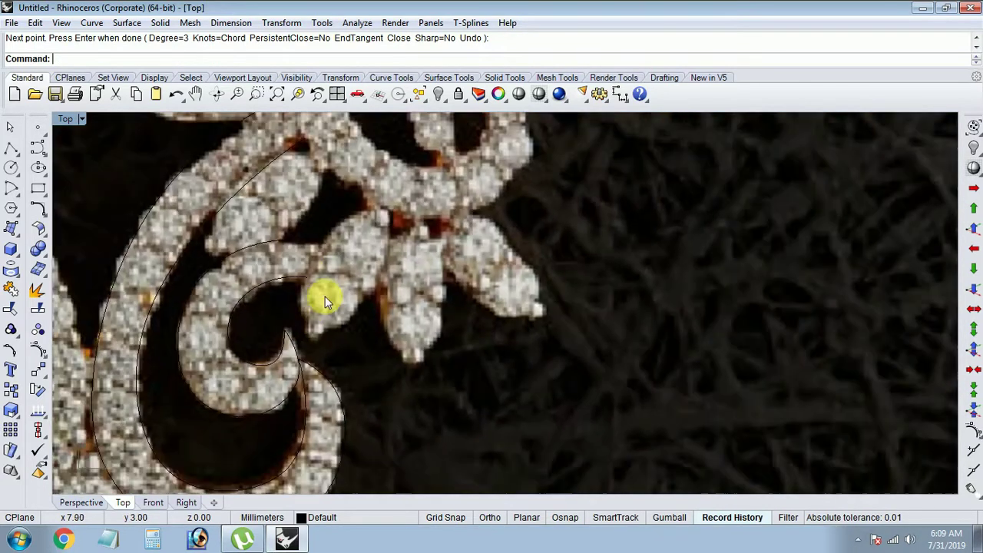
scroll(299, 285, "up", 1)
scroll(273, 256, "down", 1)
scroll(296, 281, "down", 2)
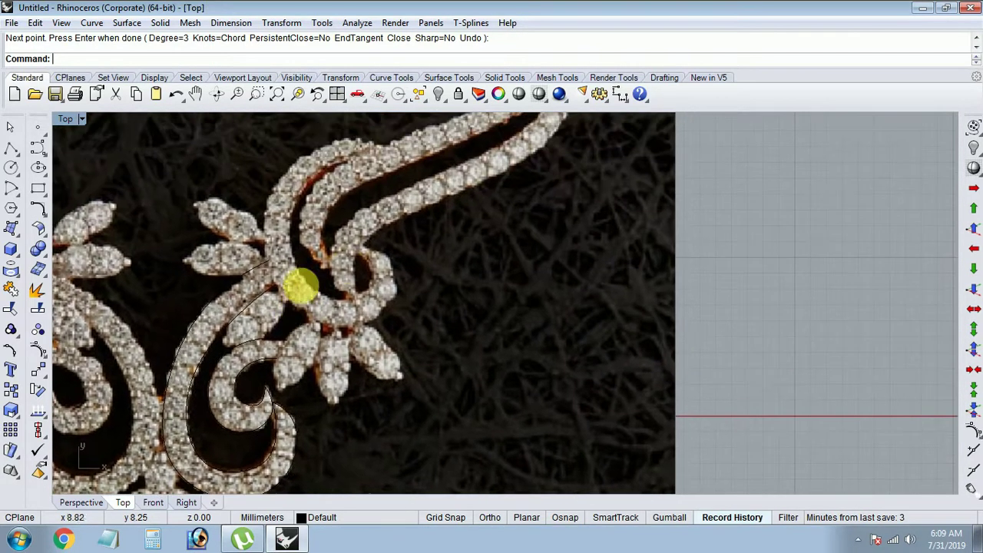
right_click(351, 281)
scroll(358, 304, "up", 4)
left_click(358, 305)
mouse_move(358, 243)
right_mouse_down()
mouse_move(351, 285)
mouse_move(358, 278)
right_mouse_up()
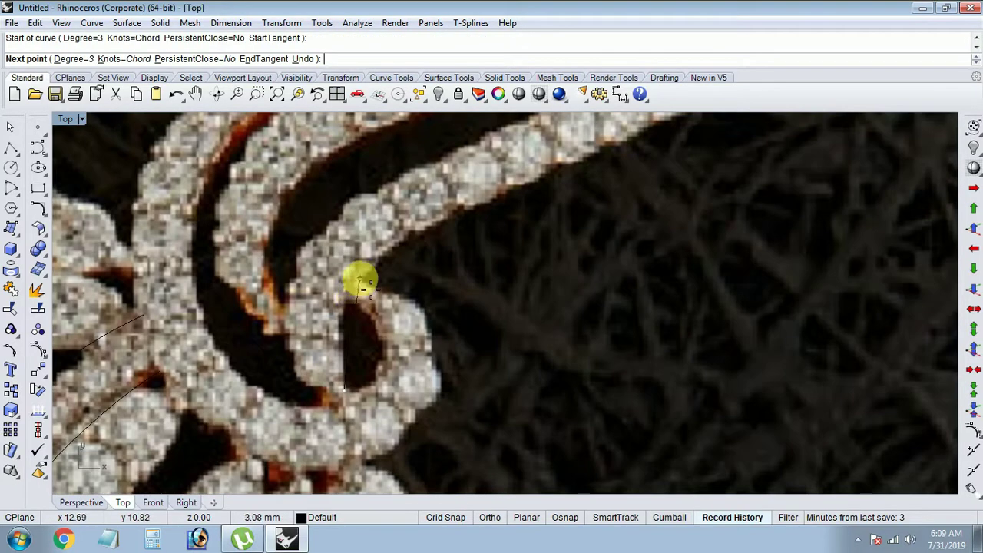
left_click(358, 279)
right_click_drag(433, 231, 387, 302)
left_click(431, 290)
right_click_drag(543, 274, 431, 281)
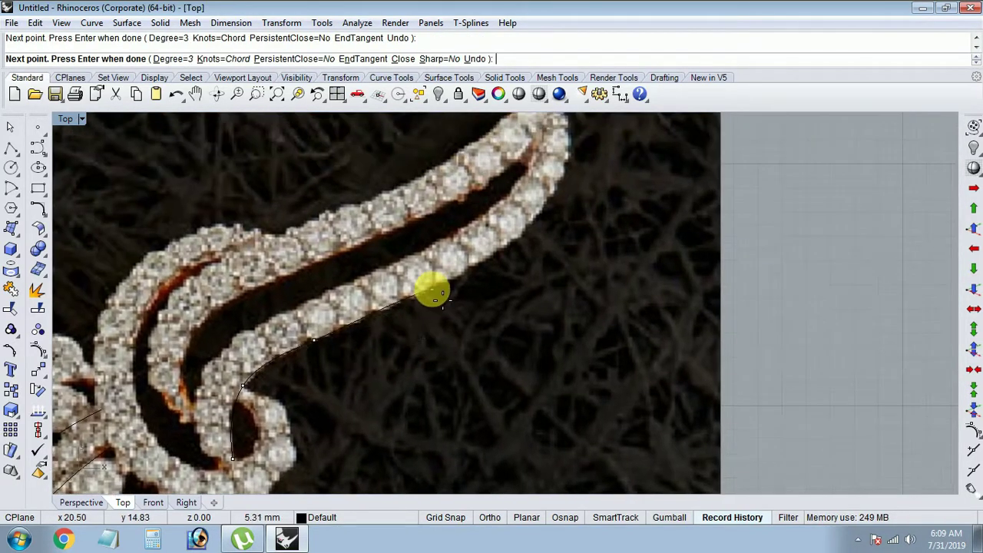
left_click(454, 274)
mouse_move(544, 238)
right_mouse_down()
mouse_move(450, 329)
mouse_move(468, 395)
right_mouse_up()
scroll(453, 334, "up", 2)
left_click(468, 394)
right_click_drag(448, 259, 453, 314)
left_click(451, 309)
key("Return")
Draw a short two-point curve continuing from the previous curve's end.
scroll(367, 410, "down", 2)
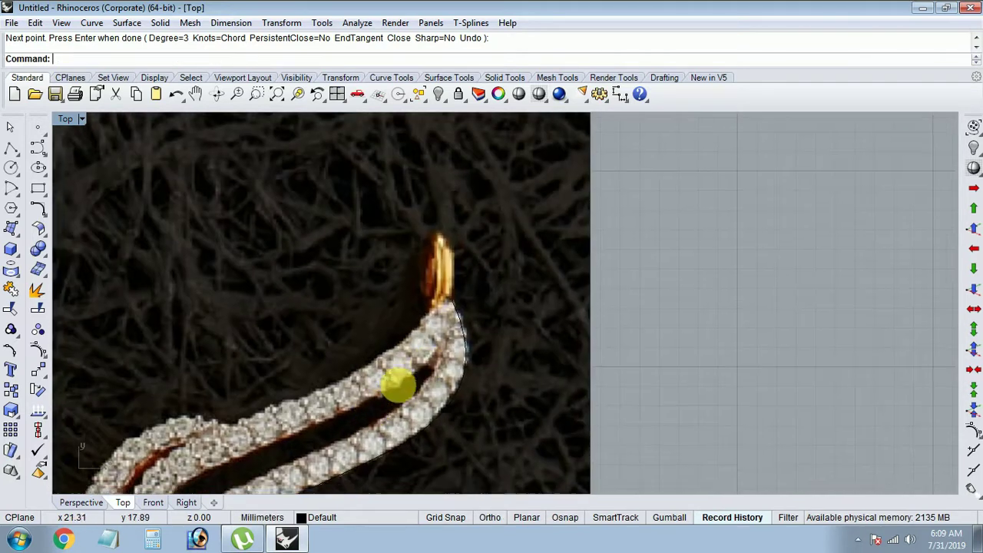
right_click_drag(289, 420, 312, 330)
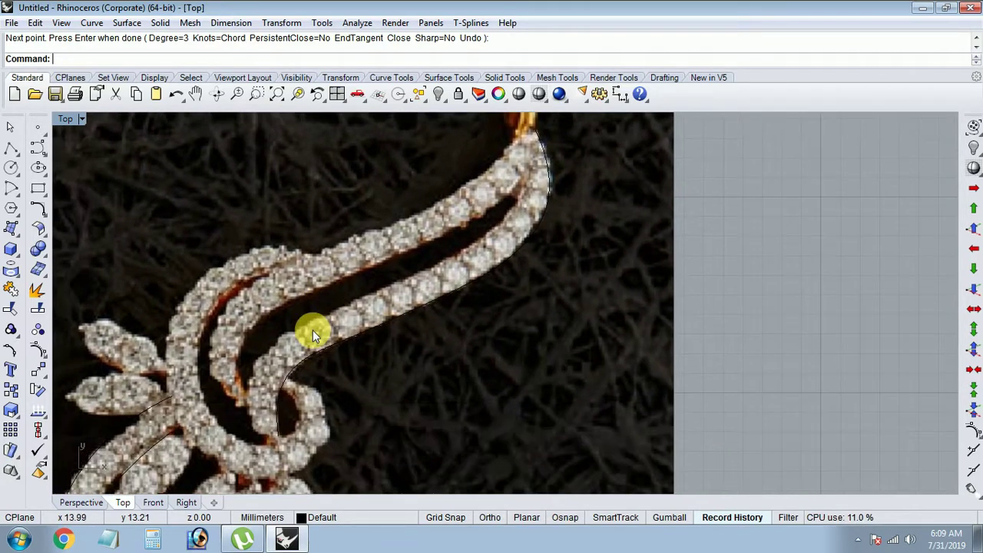
right_click(236, 394)
scroll(259, 417, "up", 3)
left_click(295, 454)
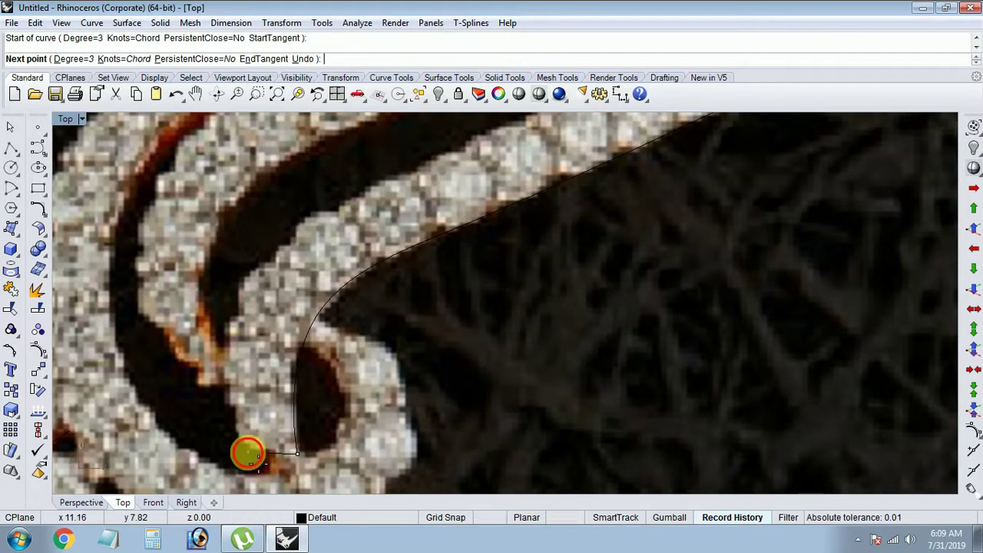
left_click(258, 456)
scroll(230, 417, "down", 2)
scroll(254, 395, "down", 2)
key("Return")
Trace a curve around the swirl loop and up the strand to the tip's base.
scroll(265, 387, "up", 2)
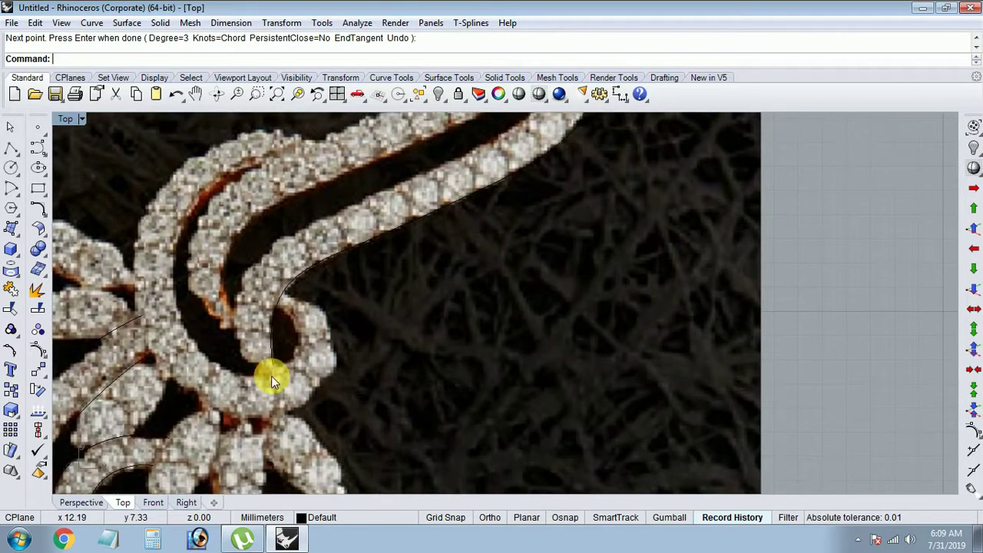
right_click(271, 376)
left_click(278, 376)
scroll(255, 367, "up", 2)
left_click(241, 345)
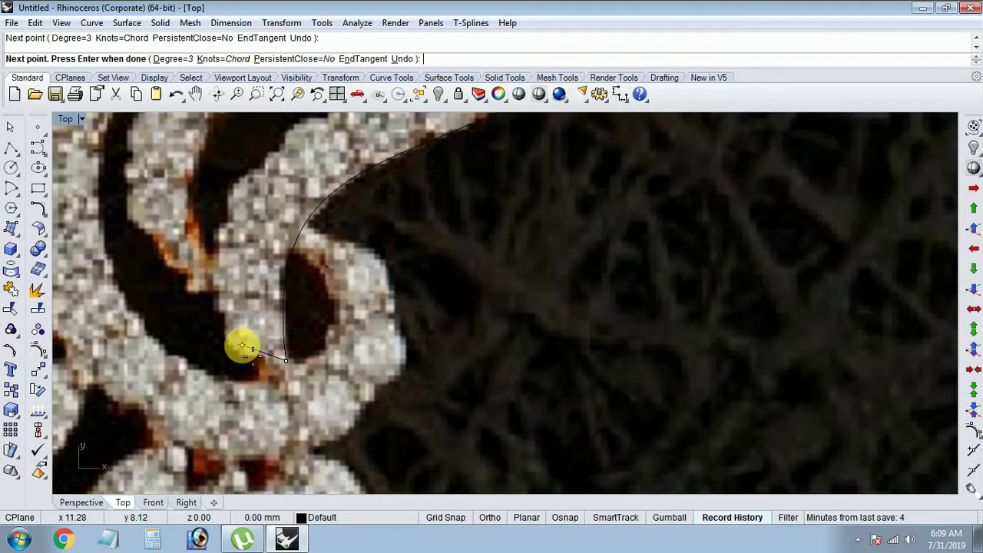
scroll(220, 377, "up", 2)
scroll(242, 321, "down", 2)
left_click(307, 275)
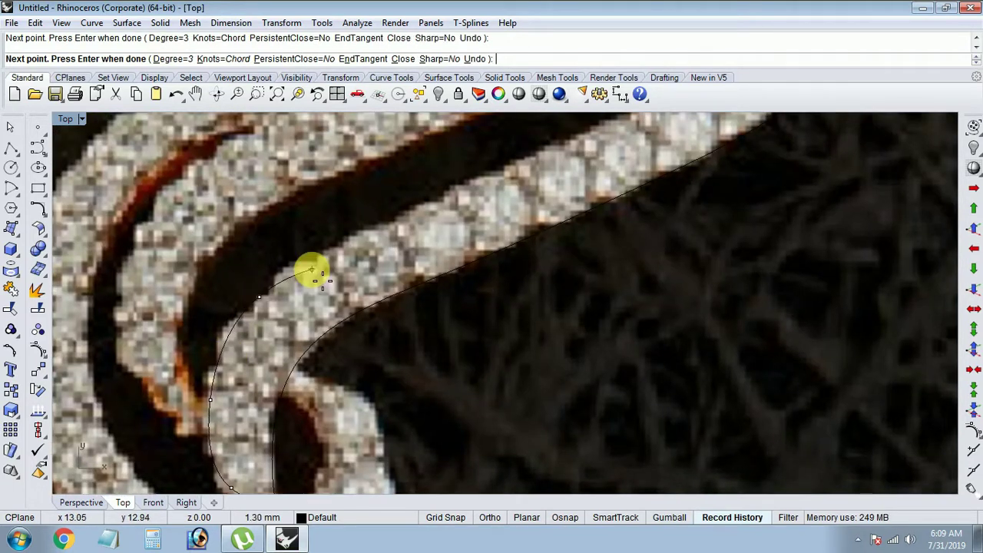
scroll(265, 341, "up", 2)
left_click(315, 312)
scroll(338, 310, "down", 2)
scroll(357, 312, "up", 2)
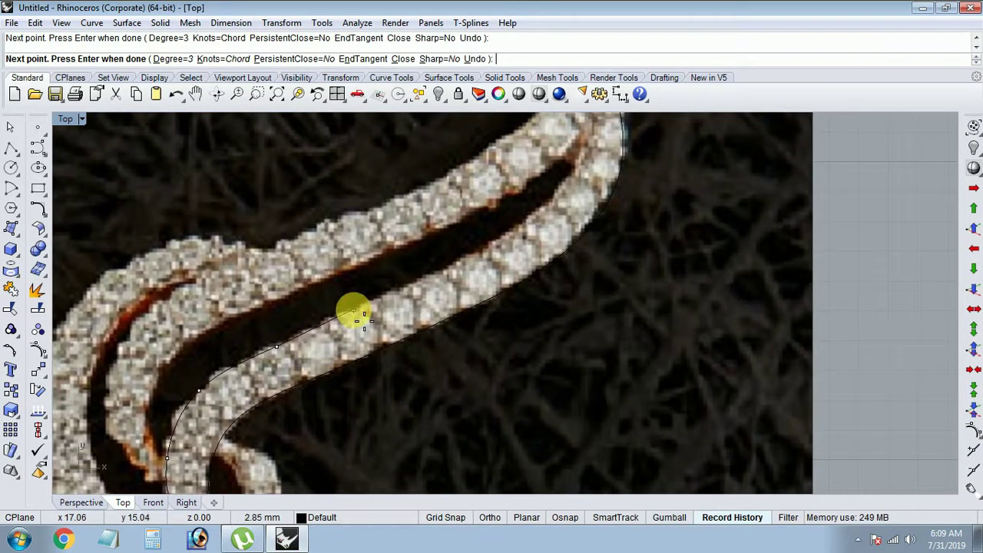
scroll(355, 313, "down", 1)
scroll(380, 323, "up", 3)
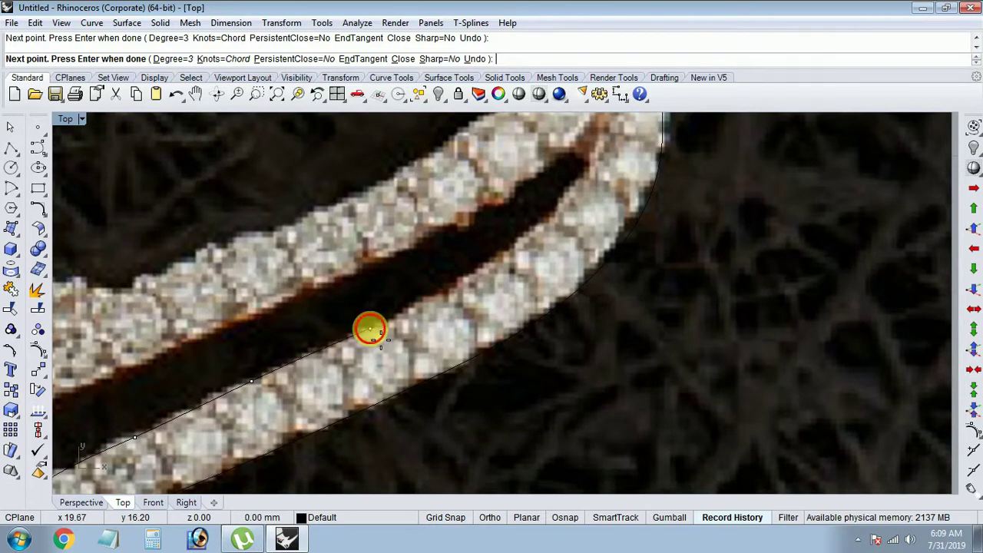
scroll(375, 334, "down", 2)
scroll(393, 351, "up", 2)
scroll(426, 338, "up", 1)
scroll(415, 373, "down", 1)
scroll(412, 366, "up", 3)
left_click(410, 293)
key("Return")
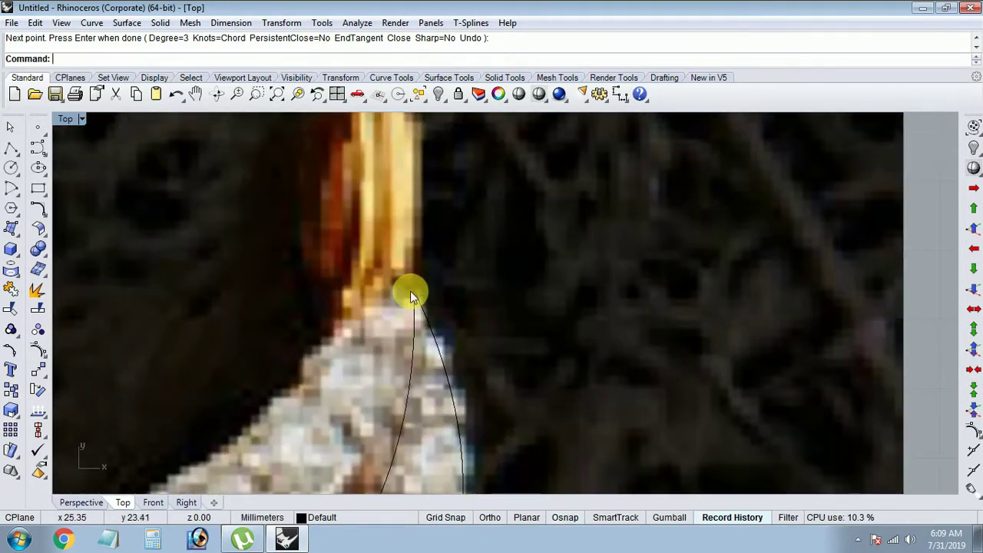
Trace the strand's inner edge with a curve running down from the tip's base.
key("Return")
left_click(410, 293)
scroll(410, 293, "down", 1)
scroll(380, 369, "up", 2)
left_click(382, 350)
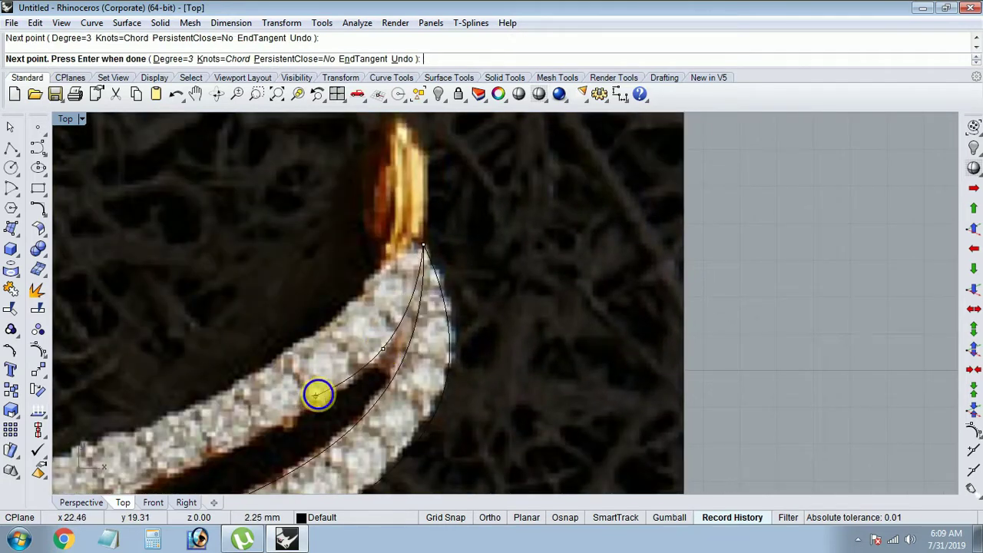
scroll(318, 394, "up", 1)
left_click(337, 374)
scroll(323, 376, "down", 3)
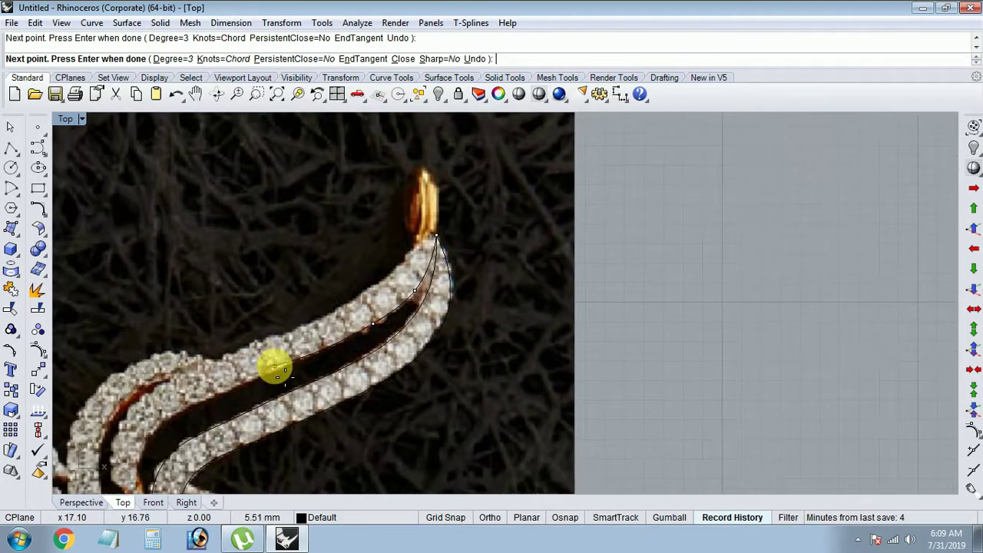
scroll(274, 374, "up", 2)
scroll(259, 353, "up", 2)
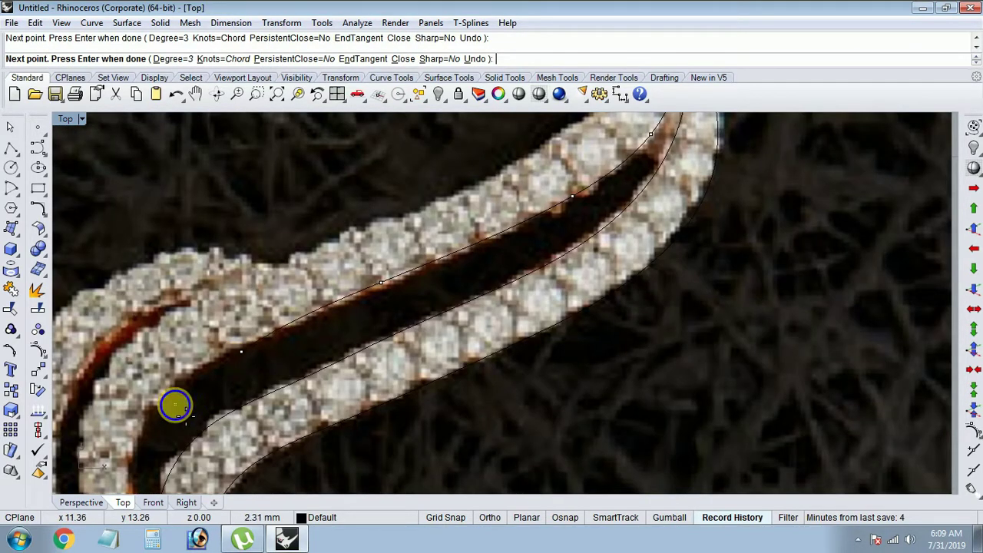
right_click_drag(144, 473, 210, 404)
scroll(218, 362, "up", 1)
scroll(213, 287, "up", 1)
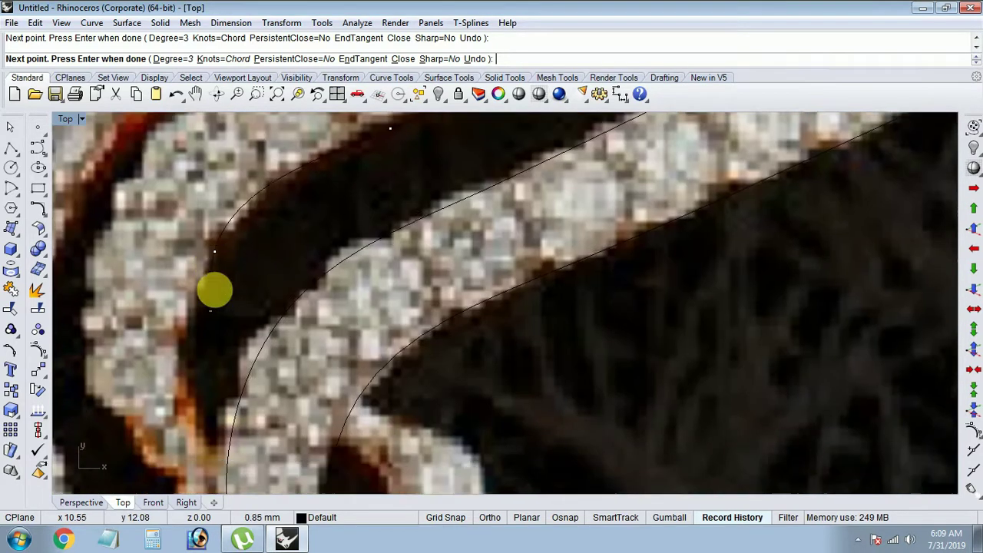
scroll(202, 378, "up", 1)
scroll(207, 421, "up", 2)
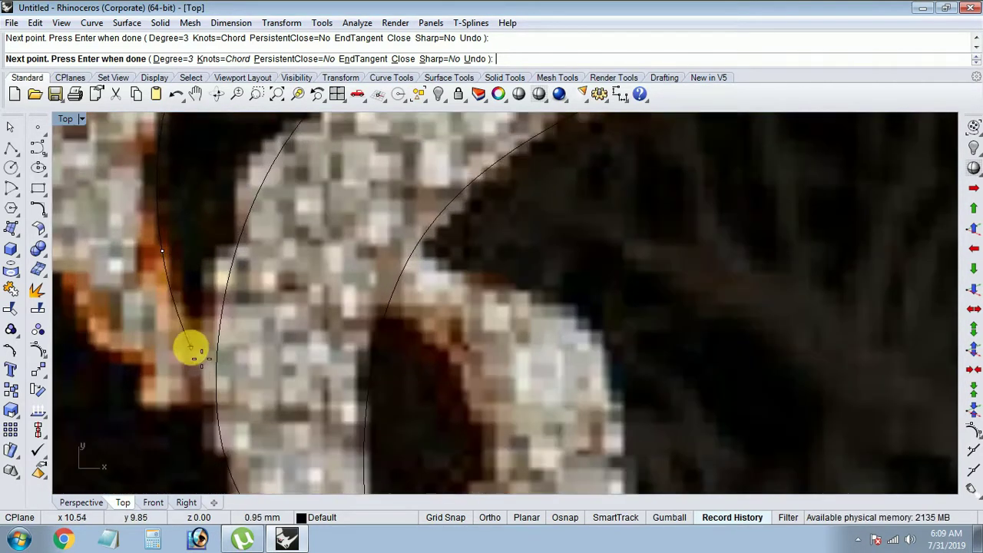
key("Return")
key("Return")
Draw a four-point strand curve that ends exactly at the prong tip.
left_click(205, 387)
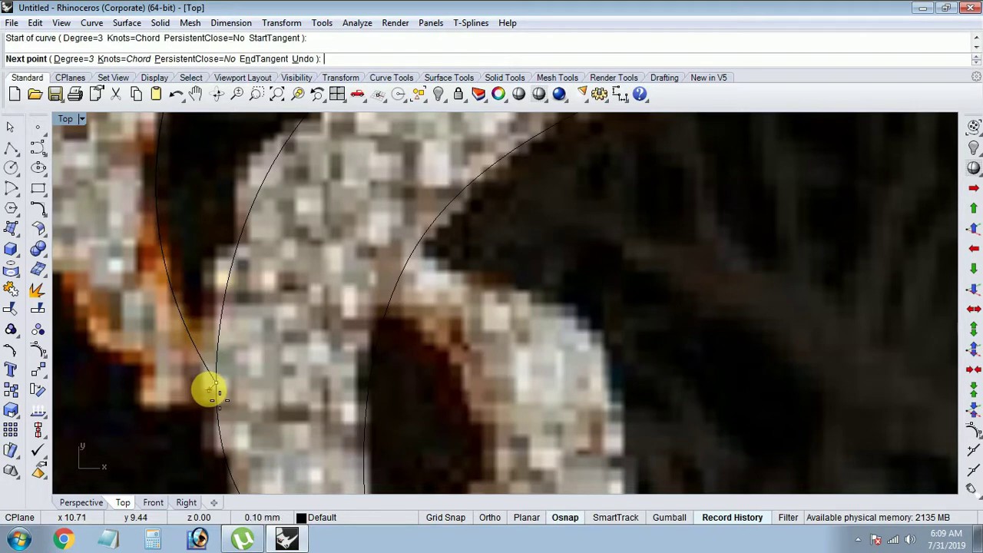
scroll(171, 400, "down", 2)
left_click(147, 380)
scroll(154, 323, "down", 1)
left_click(179, 350)
scroll(188, 373, "up", 1)
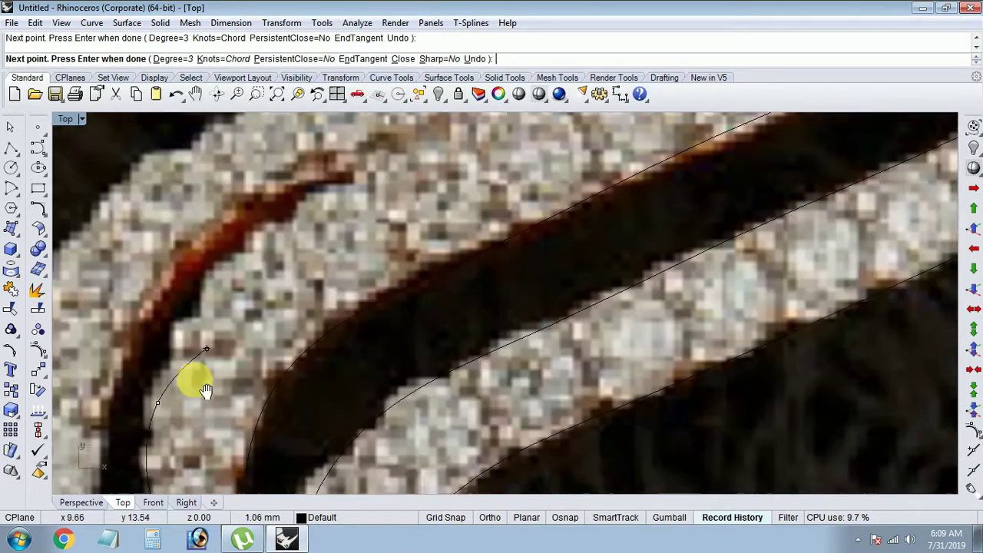
scroll(215, 330, "up", 1)
scroll(169, 407, "up", 1)
scroll(276, 373, "down", 1)
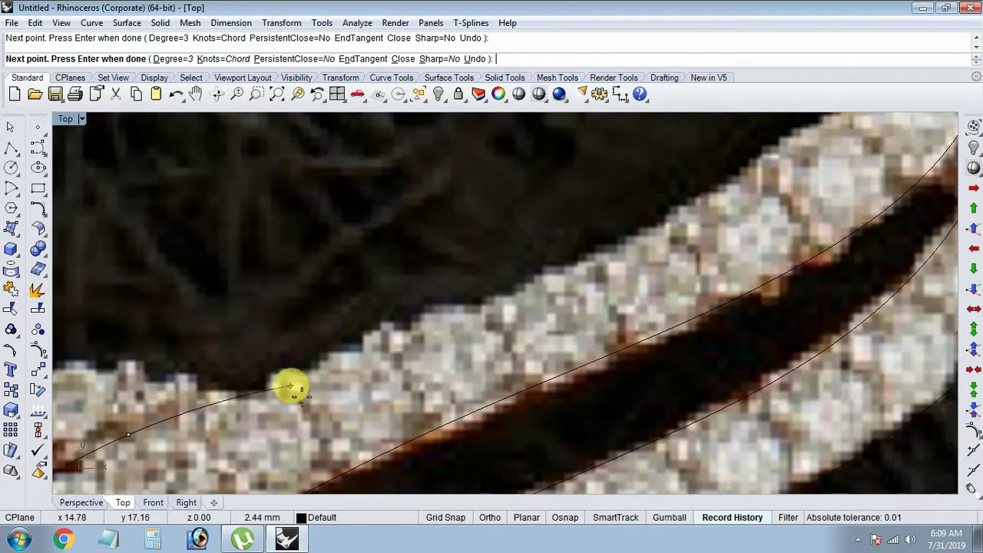
scroll(369, 350, "down", 1)
scroll(377, 357, "up", 2)
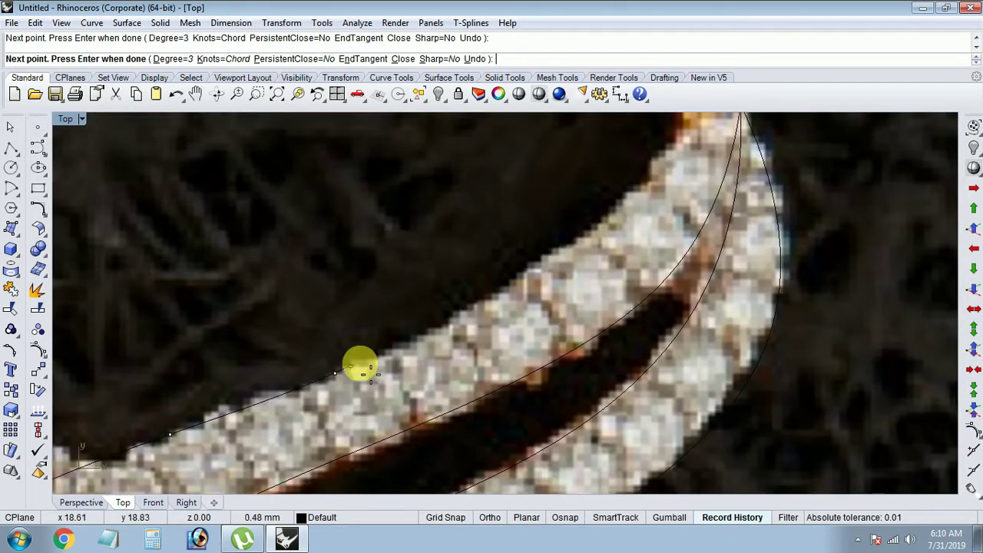
scroll(307, 391, "down", 1)
scroll(300, 395, "up", 1)
scroll(318, 399, "down", 2)
scroll(326, 414, "up", 1)
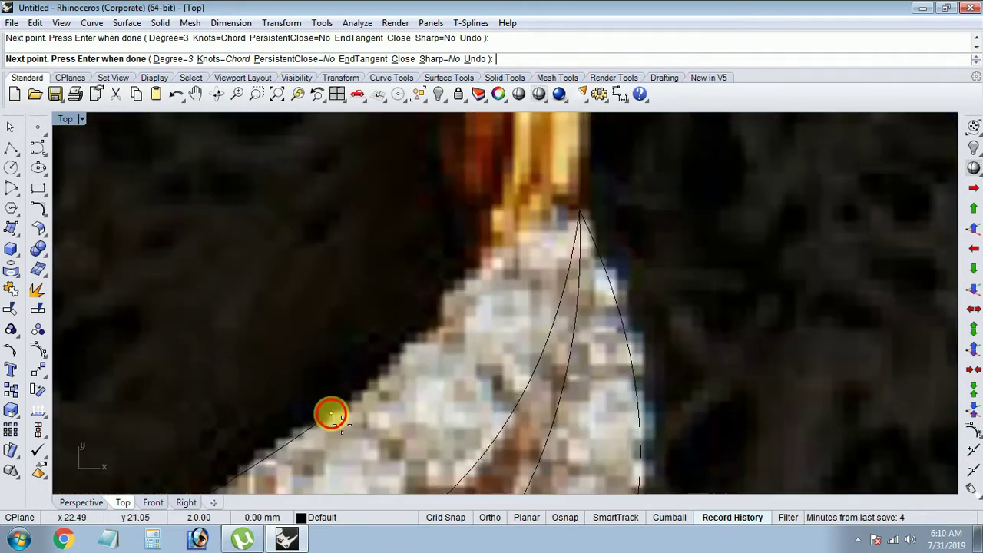
scroll(353, 407, "up", 1)
scroll(400, 388, "up", 2)
scroll(415, 396, "up", 1)
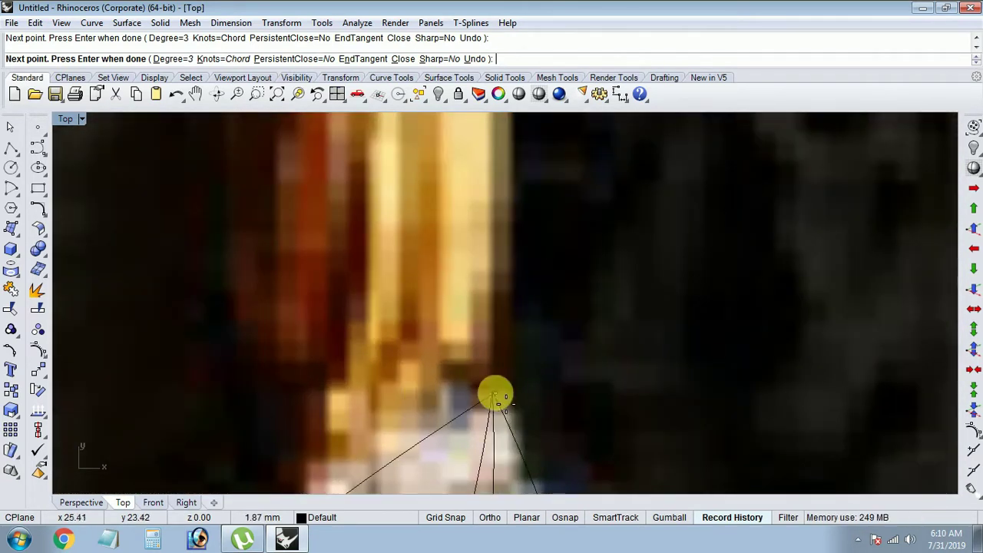
left_click(496, 396)
key("Return")
Zoom out over the traced right-wing strands and rerun Interpolate Points.
scroll(492, 403, "down", 2)
scroll(411, 470, "down", 2)
scroll(417, 369, "down", 1)
scroll(421, 376, "down", 1)
scroll(373, 333, "down", 2)
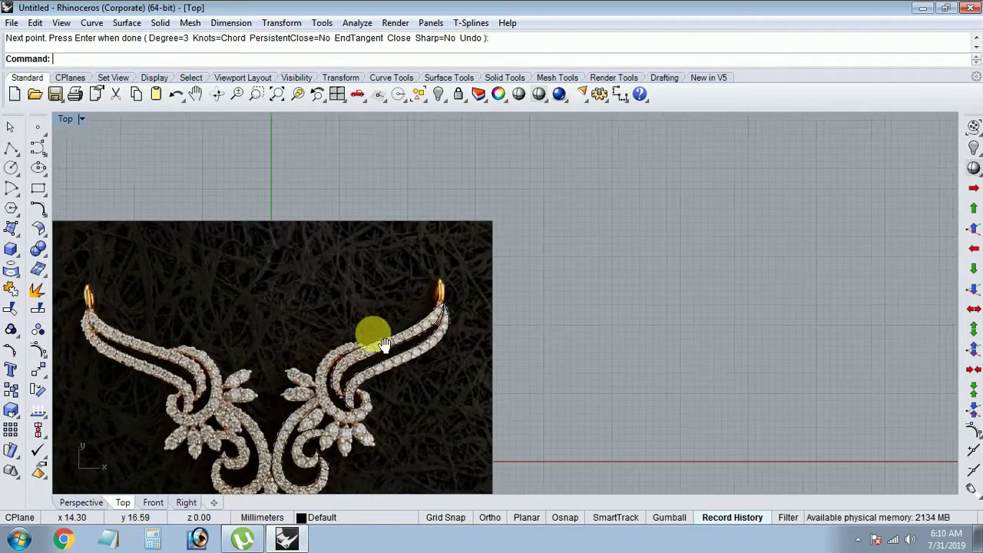
key("Return")
Trace an interpolated curve along the right swirl and the band's edge.
scroll(331, 367, "up", 2)
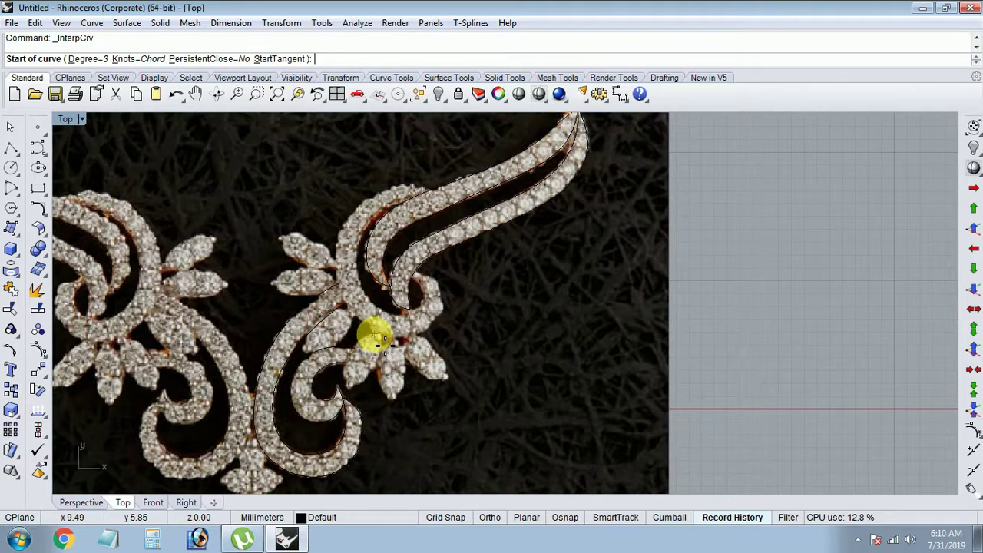
scroll(384, 323, "up", 2)
scroll(430, 271, "up", 2)
right_click(476, 285)
right_click(413, 292)
left_click(403, 269)
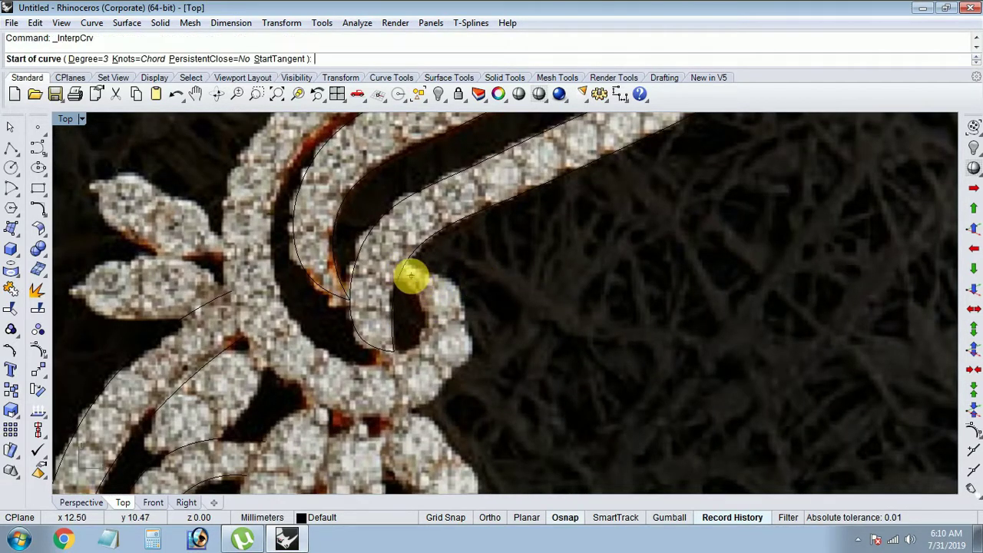
left_click(425, 295)
scroll(415, 297, "up", 2)
left_click(415, 297)
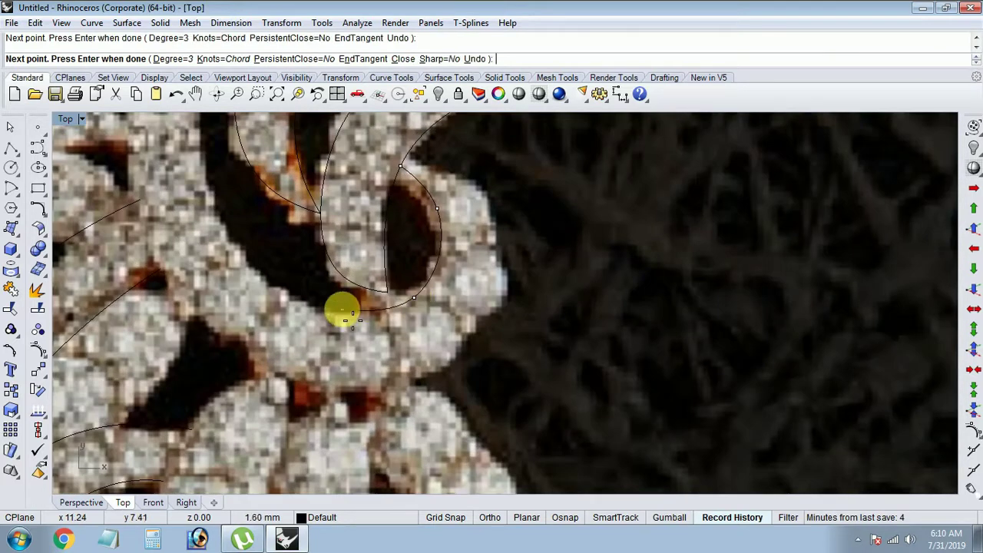
scroll(351, 314, "down", 4)
left_click(347, 314)
scroll(302, 333, "up", 2)
scroll(319, 284, "up", 2)
scroll(311, 299, "down", 2)
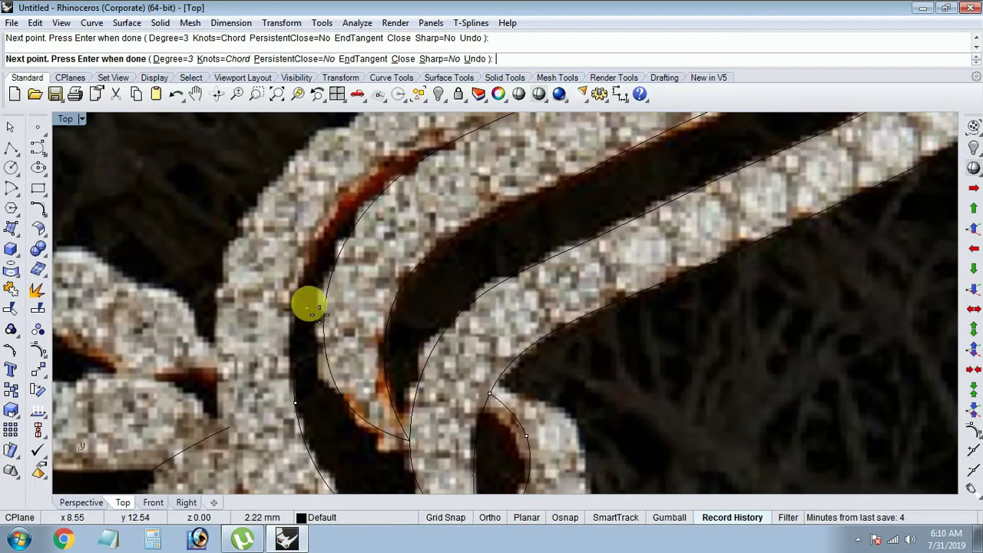
scroll(292, 307, "up", 1)
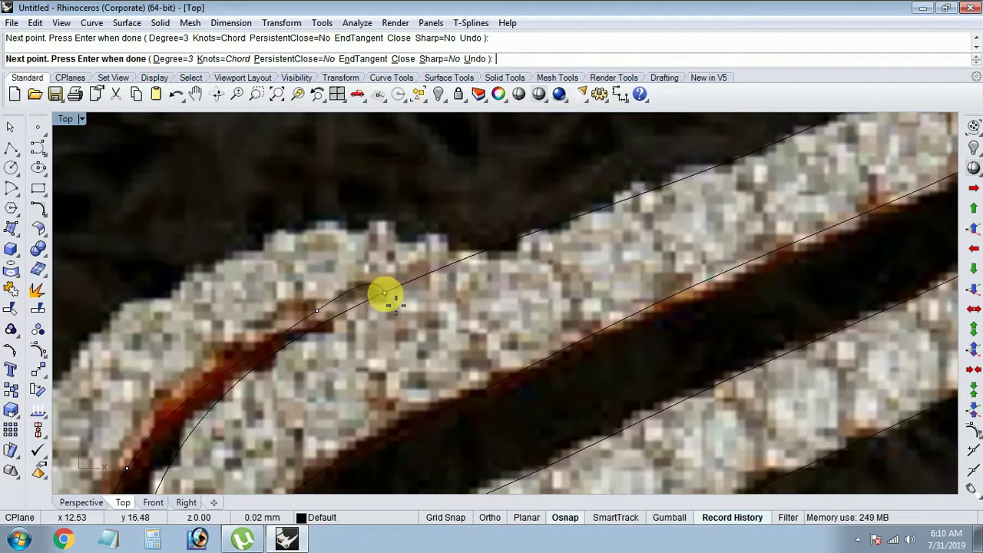
right_click(384, 295)
Trace a second curve from the band edge around the swirl's curl.
scroll(287, 413, "down", 2)
right_click_drag(287, 413, 293, 296)
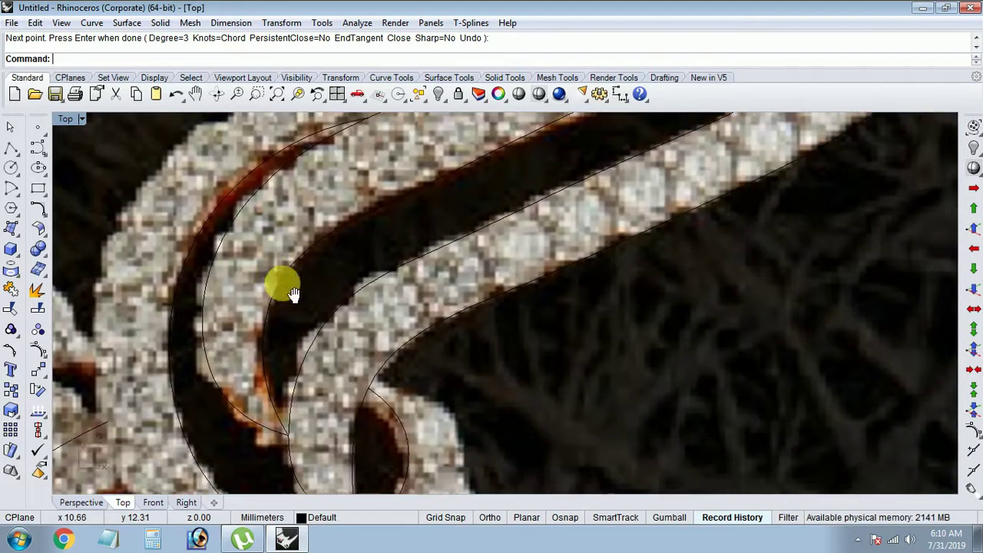
right_click(293, 295)
scroll(384, 351, "down", 1)
scroll(374, 351, "up", 2)
left_click(374, 351)
scroll(402, 387, "up", 1)
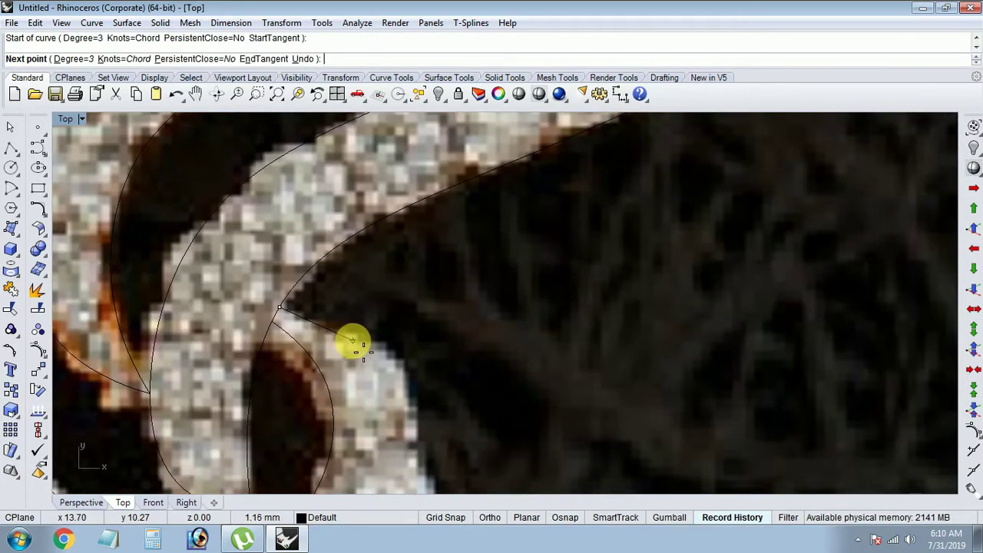
left_click(352, 341)
scroll(331, 308, "up", 1)
scroll(322, 322, "down", 1)
left_click(340, 360)
scroll(331, 349, "down", 2)
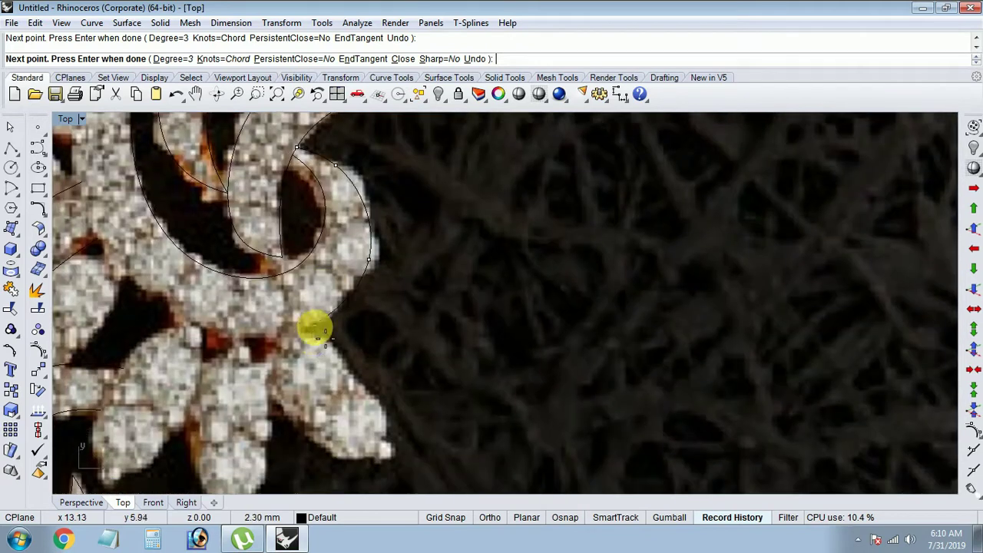
right_click(315, 281)
Trace a long curve from the swirl's inner tip around the outer curl and along the diamond band.
right_click(314, 340)
scroll(285, 279, "up", 2)
scroll(285, 304, "up", 2)
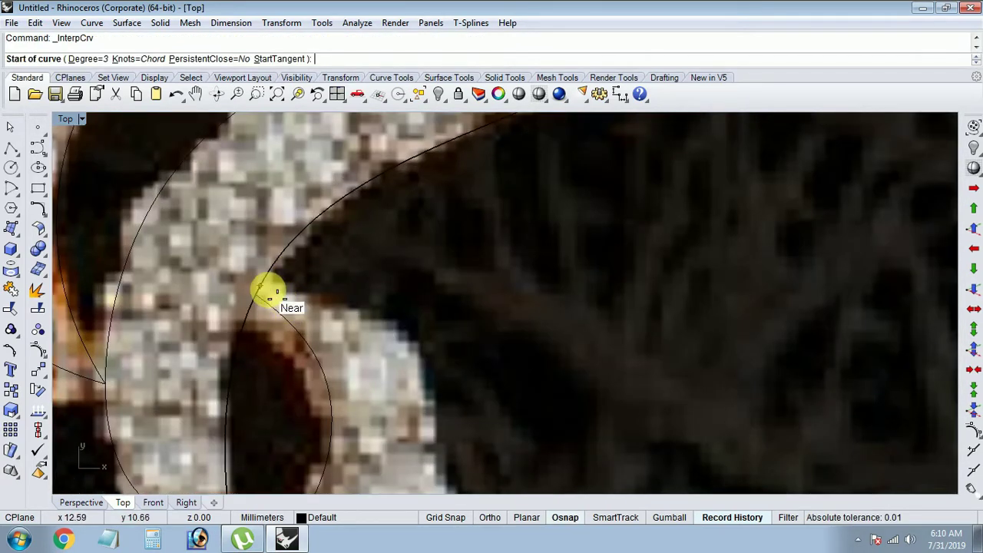
left_click(263, 287)
right_click_drag(360, 361, 330, 309)
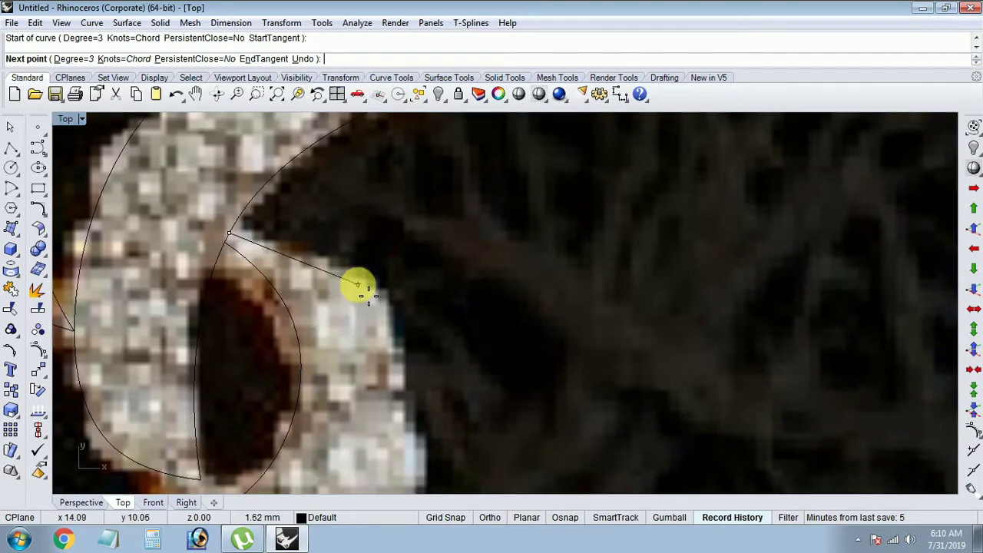
left_click(356, 283)
right_click_drag(386, 489, 361, 388)
scroll(358, 398, "up", 2)
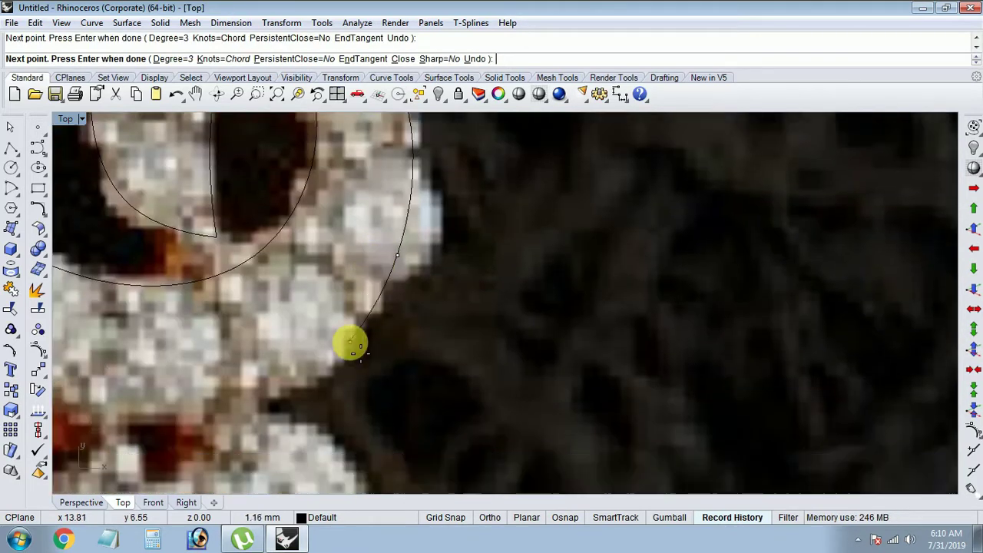
left_click(347, 340)
scroll(246, 377, "down", 2)
scroll(220, 345, "down", 1)
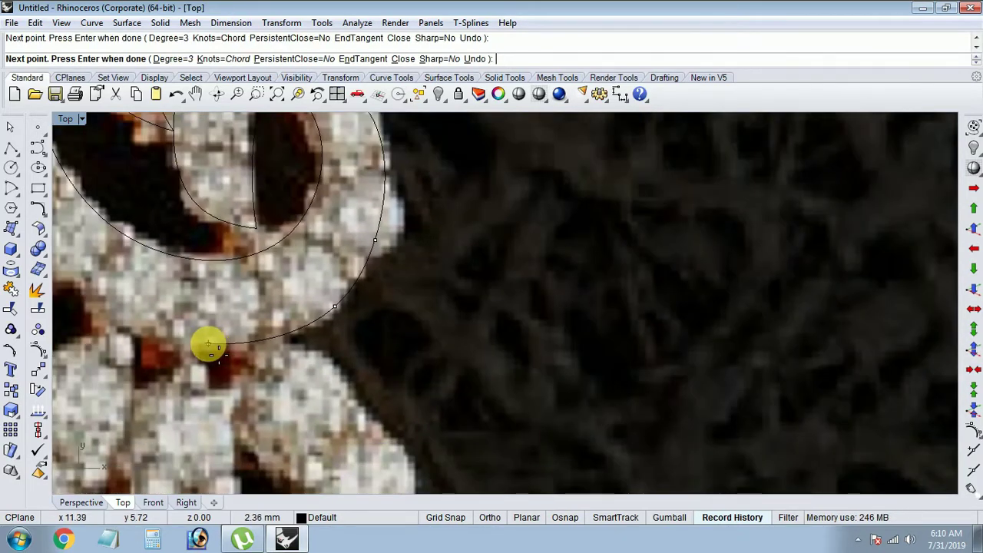
scroll(230, 353, "down", 3)
scroll(226, 345, "up", 1)
scroll(193, 330, "up", 1)
scroll(228, 352, "up", 1)
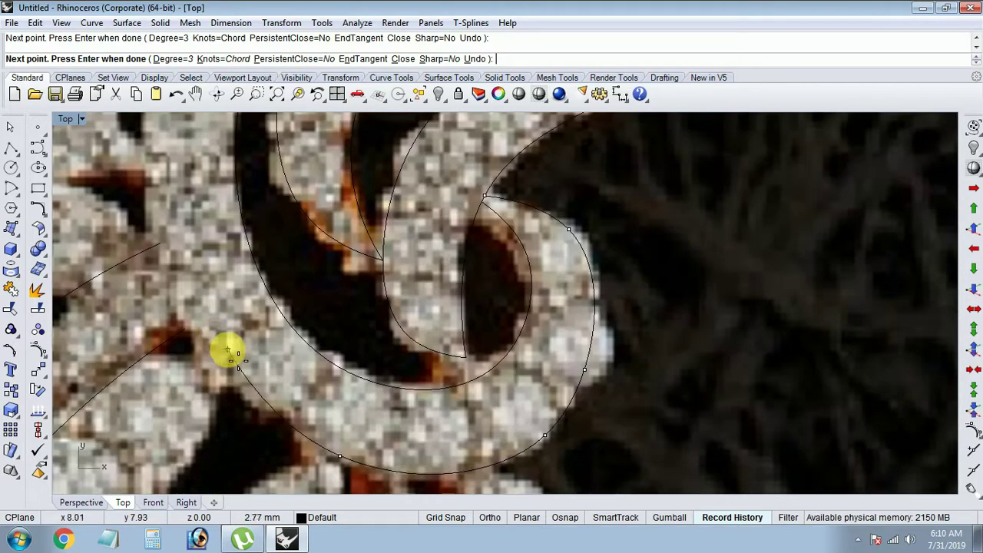
scroll(193, 368, "down", 1)
scroll(193, 395, "down", 1)
mouse_move(165, 274)
right_mouse_down()
mouse_move(175, 356)
mouse_move(159, 268)
right_mouse_up()
mouse_move(252, 233)
right_mouse_down()
mouse_move(219, 301)
mouse_move(180, 296)
right_mouse_up()
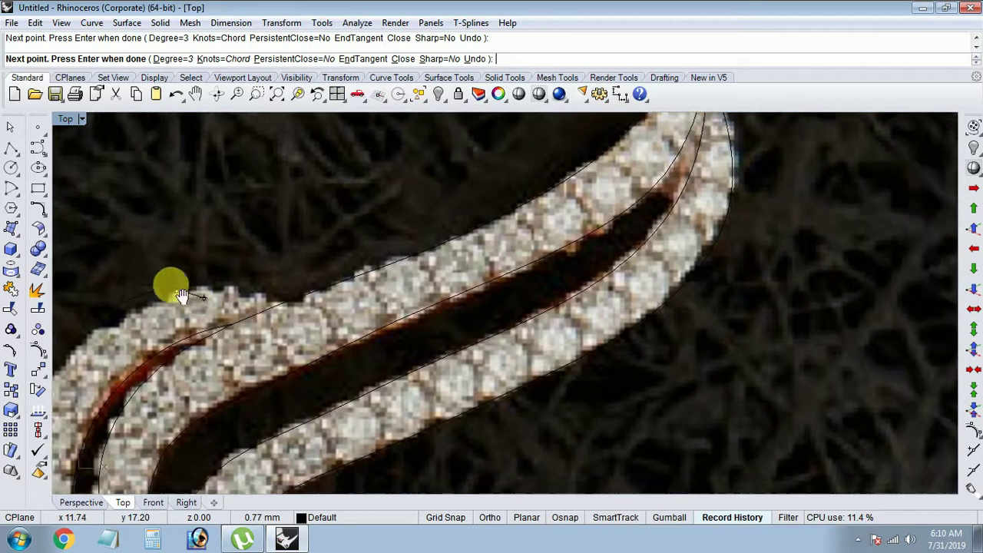
scroll(200, 292, "up", 2)
scroll(303, 306, "up", 2)
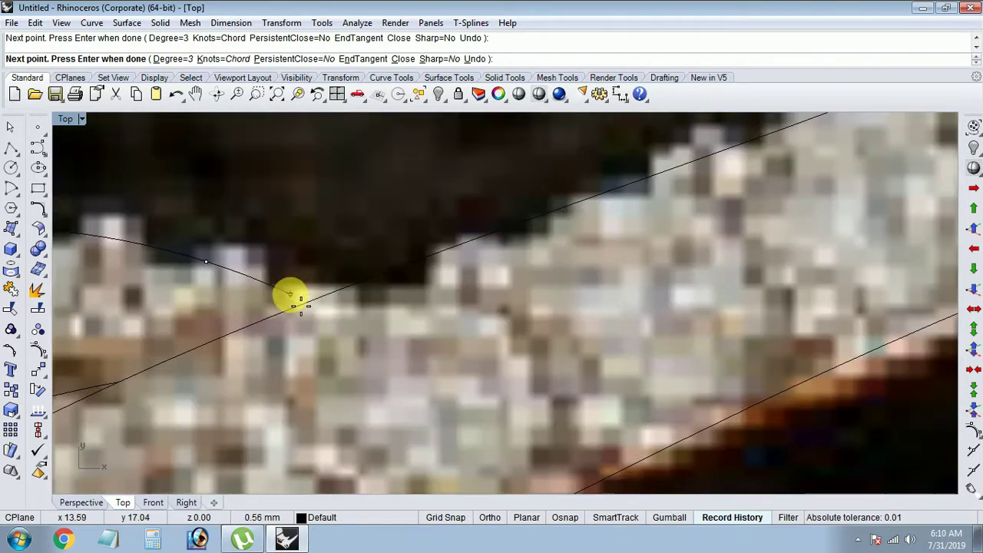
scroll(303, 307, "down", 2)
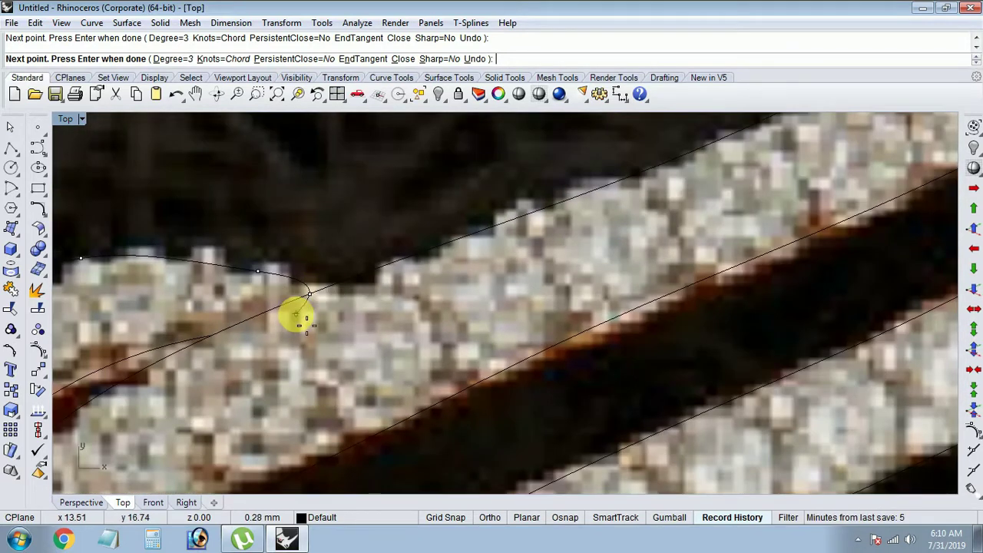
key("Return")
scroll(295, 315, "down", 2)
scroll(293, 292, "down", 2)
scroll(277, 307, "down", 1)
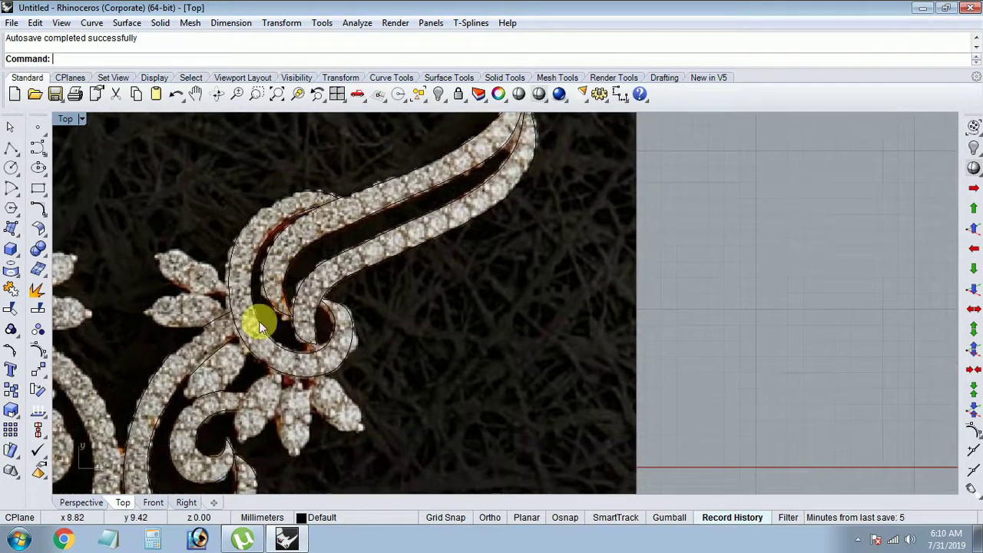
scroll(196, 309, "up", 2)
scroll(218, 328, "up", 2)
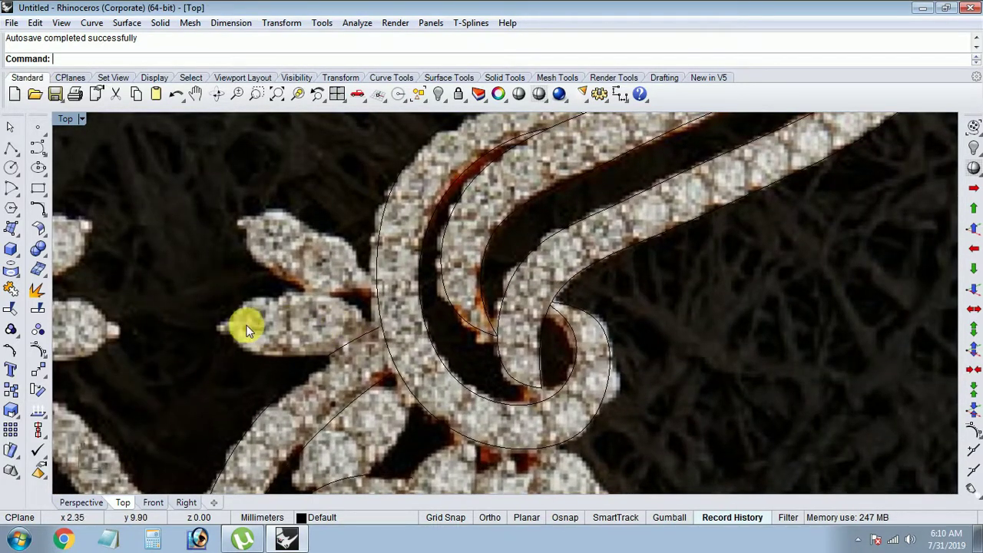
left_click(17, 192)
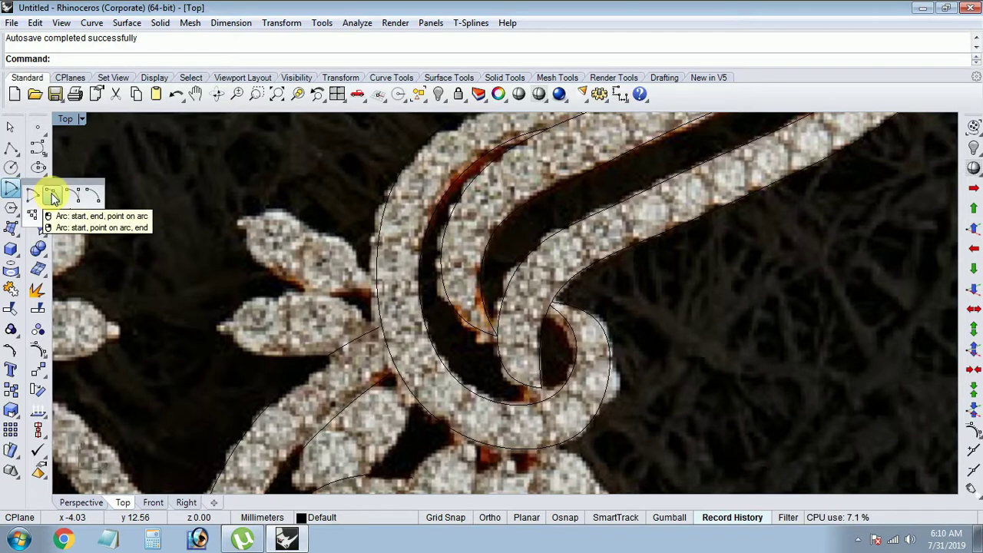
Draw a start-end-point arc from the leaf tip to its base along the upper edge.
left_click(52, 197)
scroll(179, 270, "up", 2)
scroll(184, 284, "up", 2)
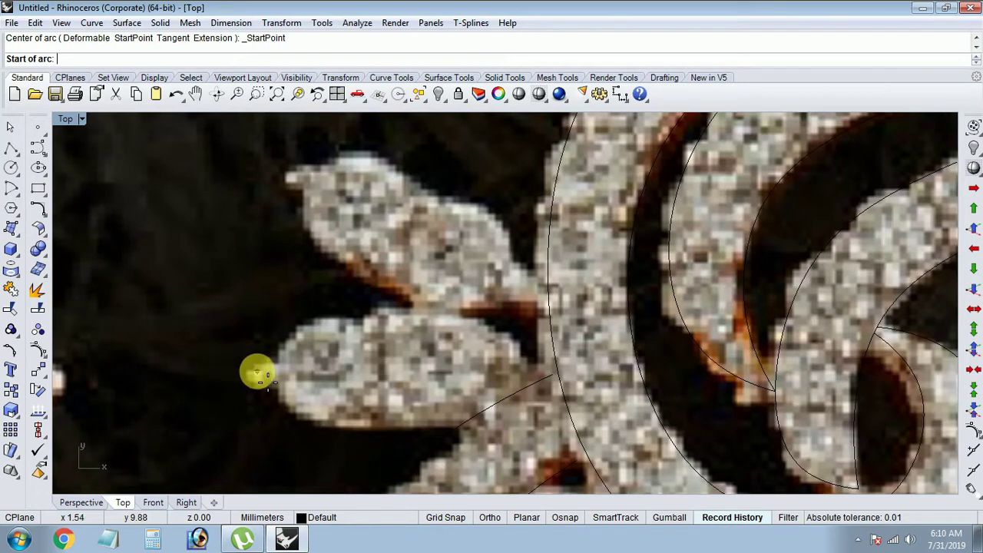
left_click(246, 364)
scroll(347, 384, "up", 1)
key("F8")
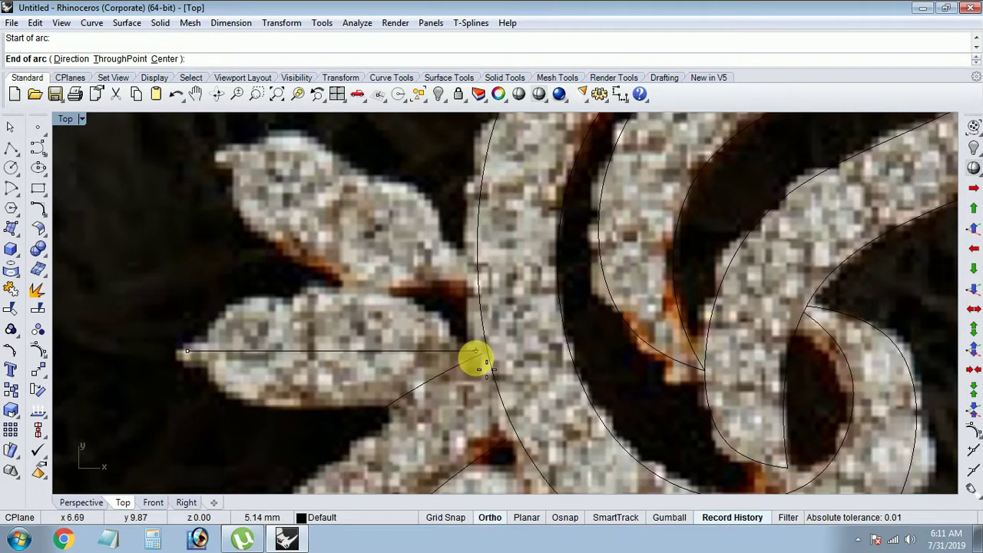
key("F8")
left_click(476, 356)
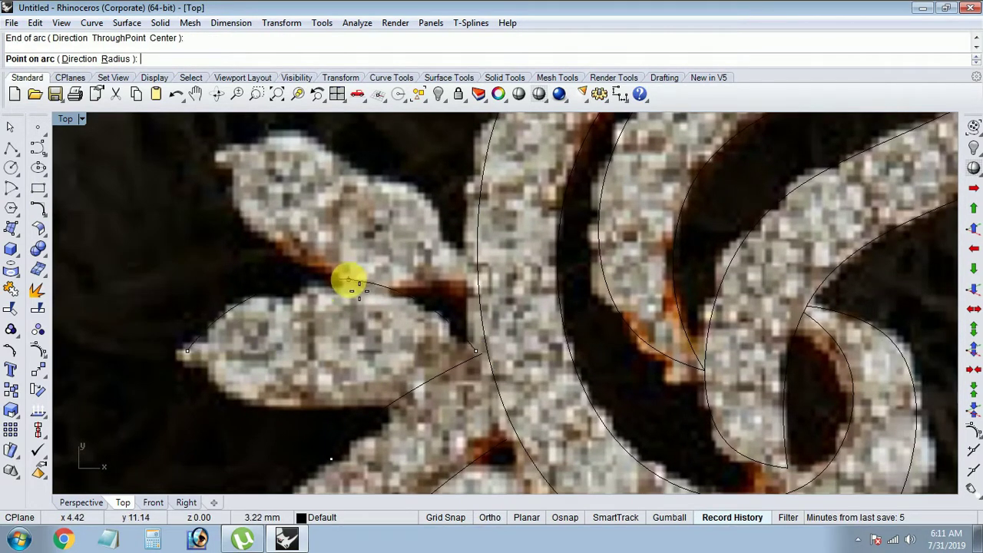
left_click(344, 290)
Mirror the arc across the tip-to-base line to form the leaf's lower edge.
left_click(344, 289)
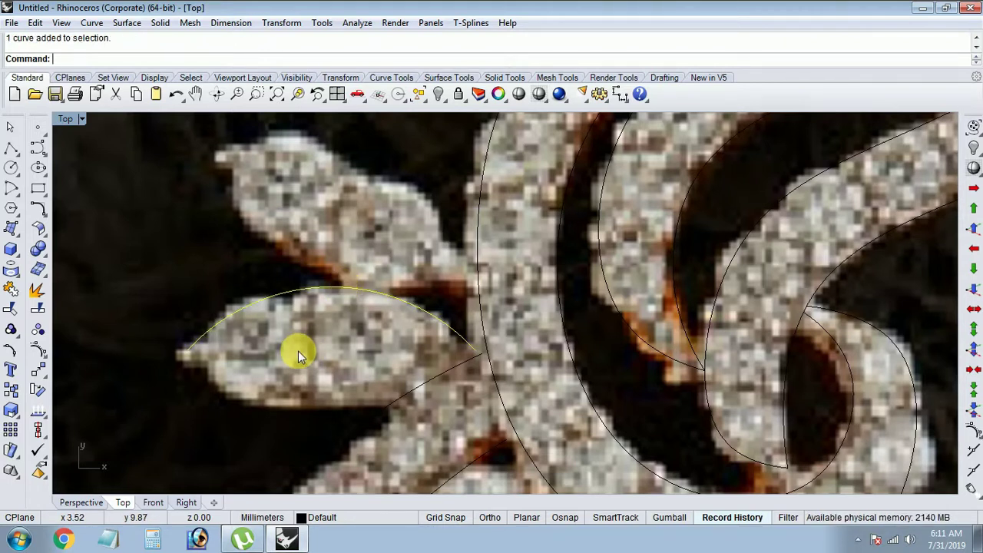
type("mirror")
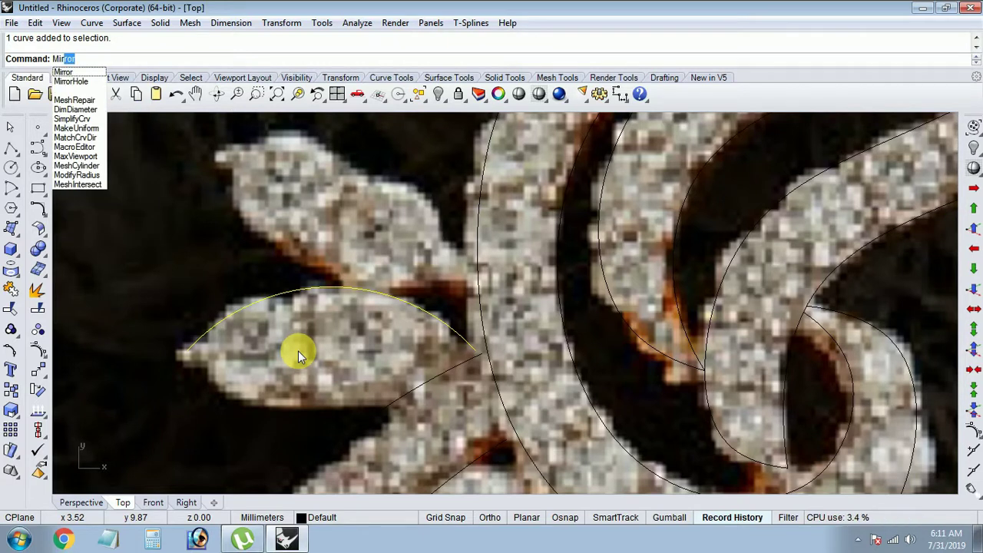
key("Return")
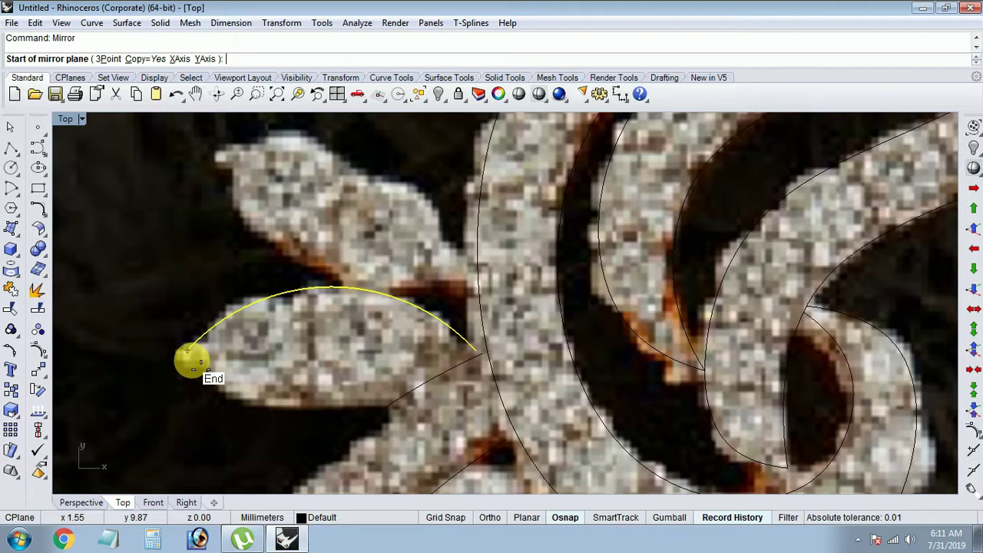
left_click(189, 354)
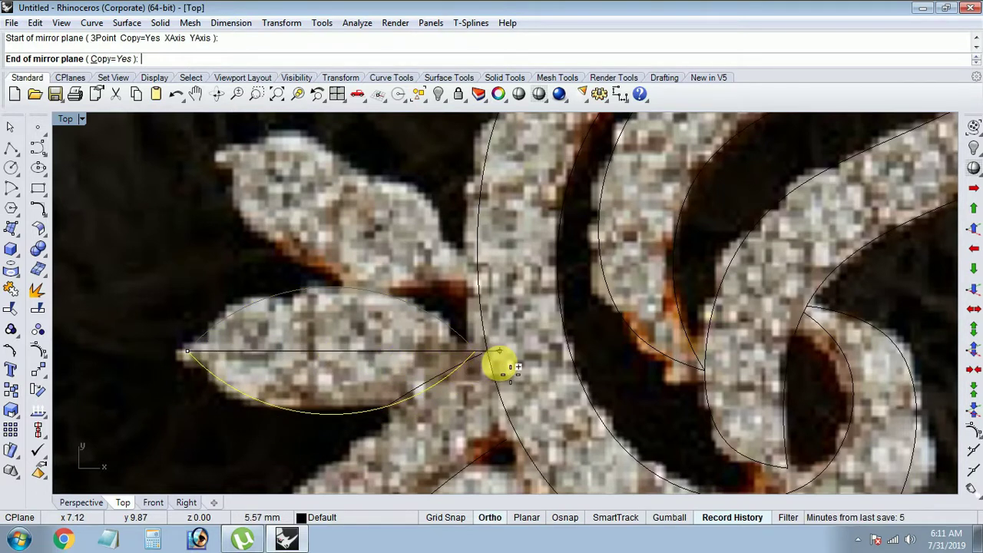
left_click(500, 361)
left_click_drag(438, 231, 230, 369)
scroll(253, 364, "down", 2)
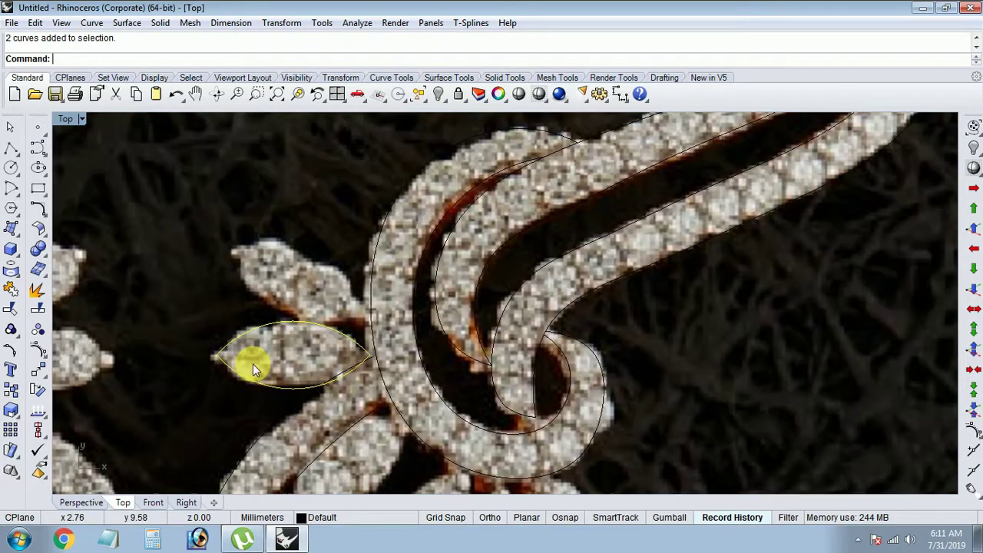
Copy the leaf outline from its base point to a first new position.
type("copy")
key("Return")
left_click(252, 359)
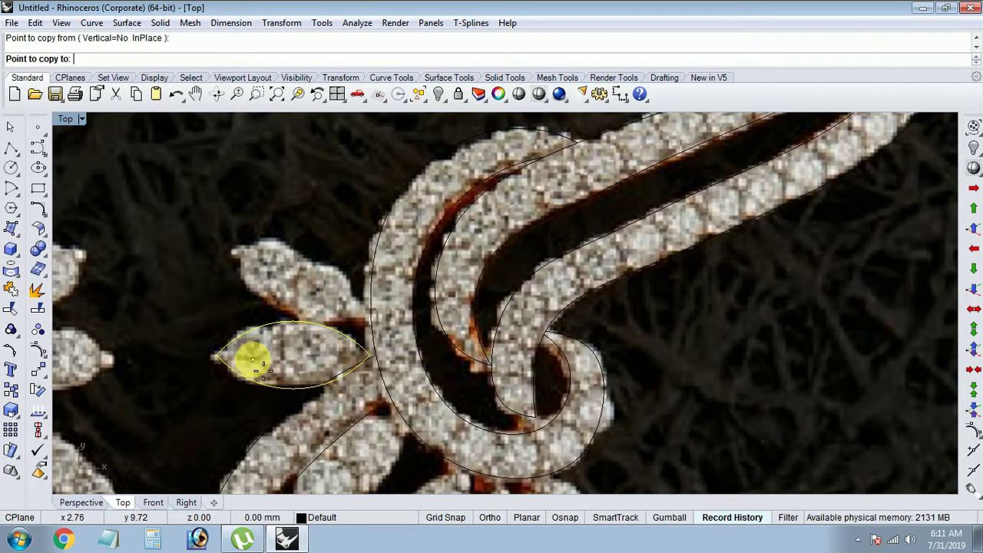
scroll(268, 281, "up", 3)
left_click(276, 238)
scroll(282, 259, "down", 2)
scroll(268, 346, "down", 2)
Place further leaf copies on the lower petals and at the right petal's tip.
left_click(295, 381)
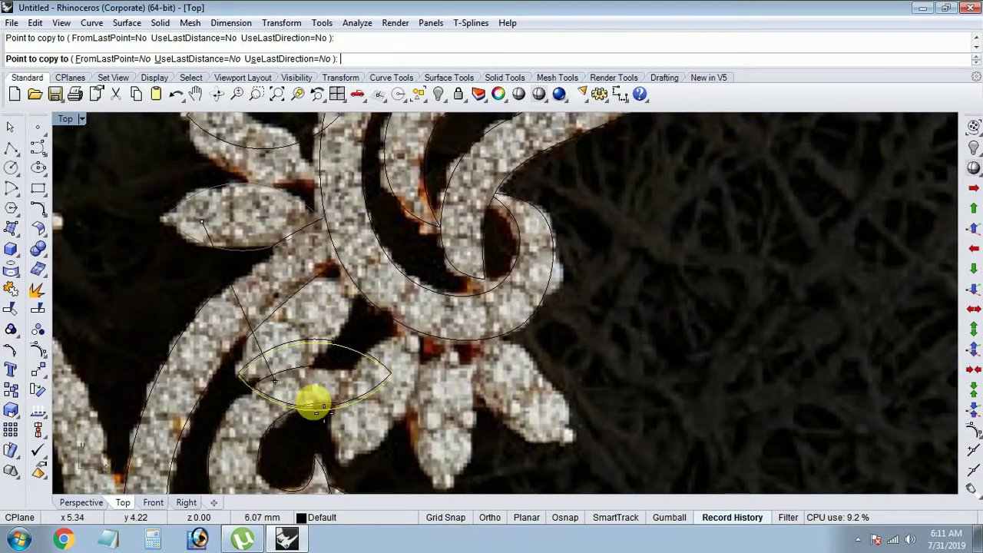
right_click_drag(275, 385, 128, 280)
left_click(243, 358)
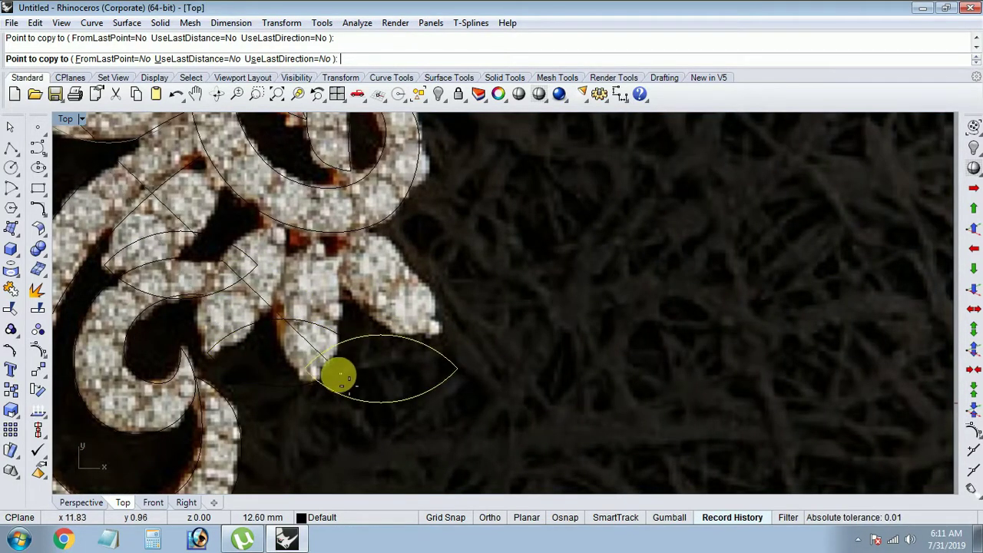
scroll(469, 335, "down", 2)
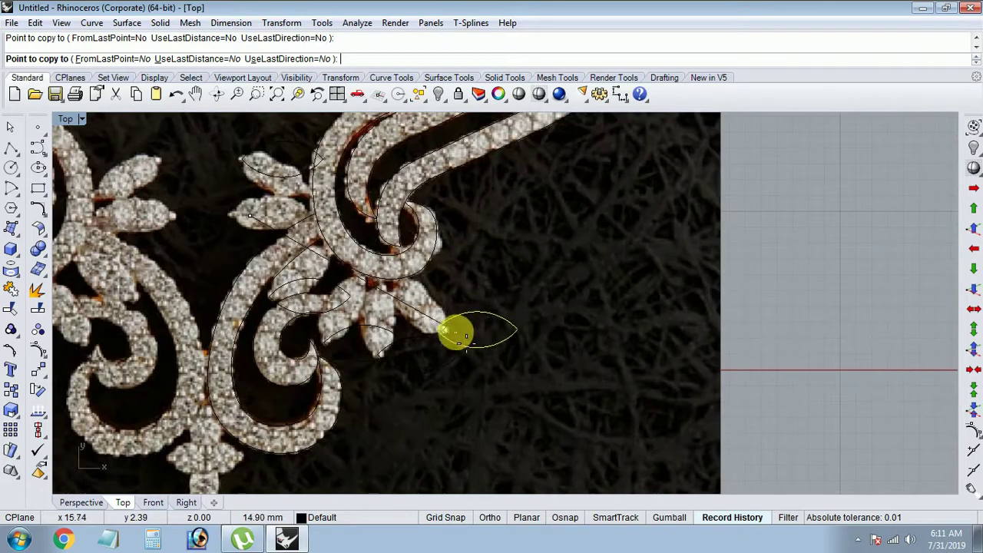
left_click(461, 331)
key("Return")
left_click_drag(473, 316, 459, 336)
scroll(440, 334, "up", 2)
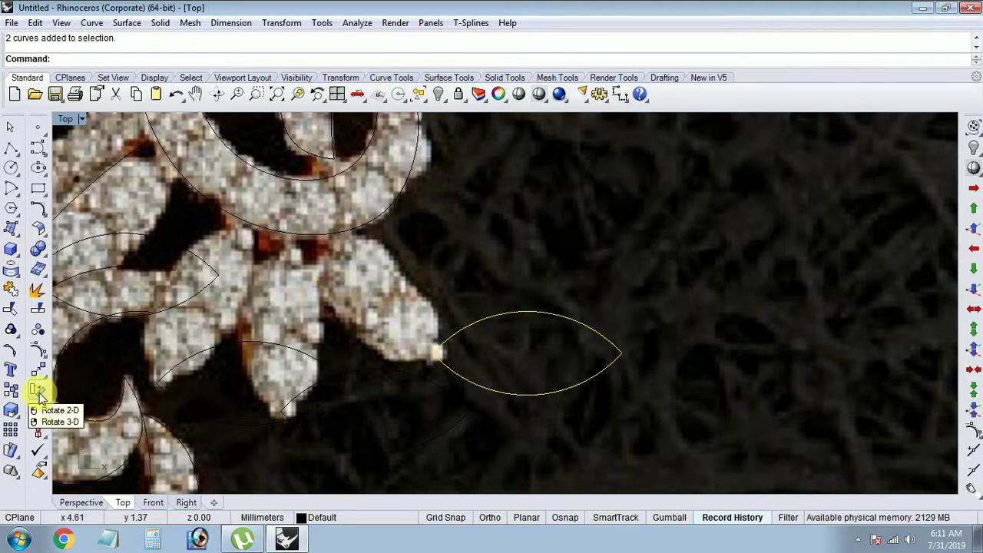
Rotate the copied leaf about its tip onto the upper-right flower petal.
left_click(38, 392)
left_click(433, 355)
left_click(559, 359)
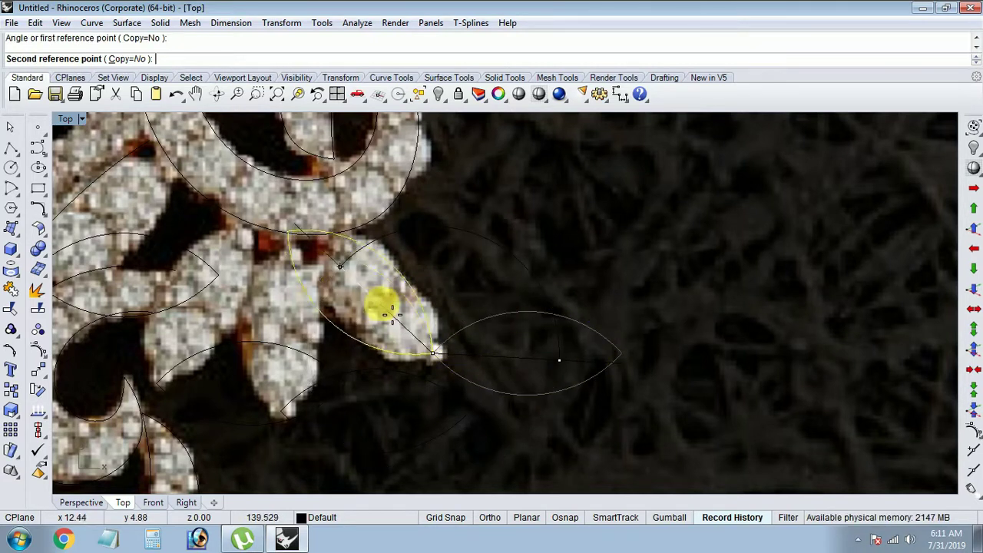
left_click(397, 305)
left_click_drag(435, 307, 435, 326)
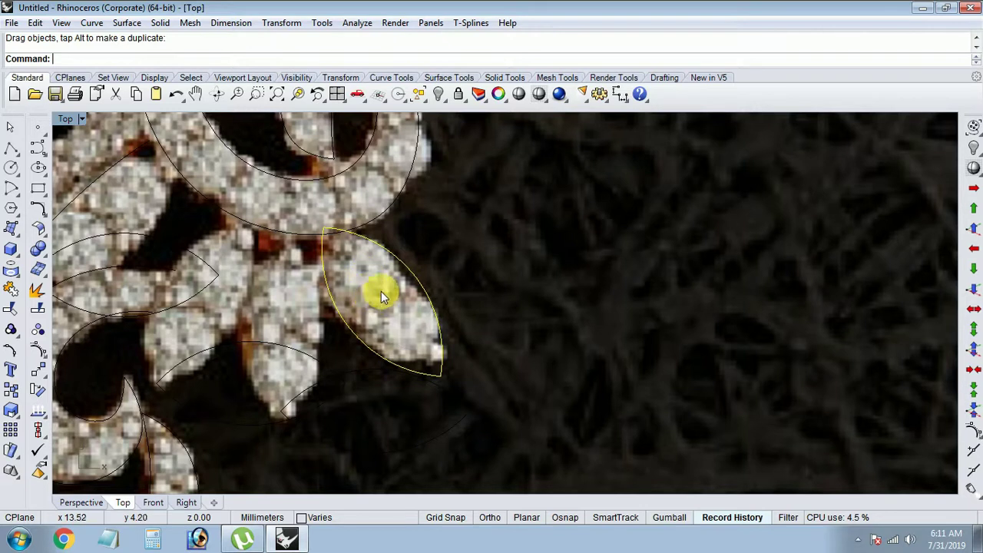
right_click_drag(340, 260, 334, 283)
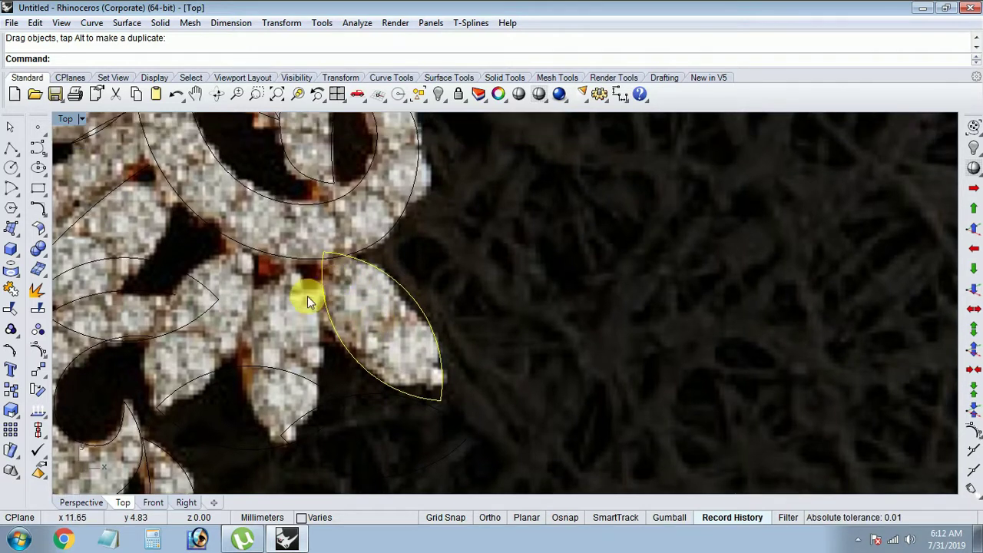
Scale the leaf outline down from its tip to fit the flower petal.
left_click(11, 414)
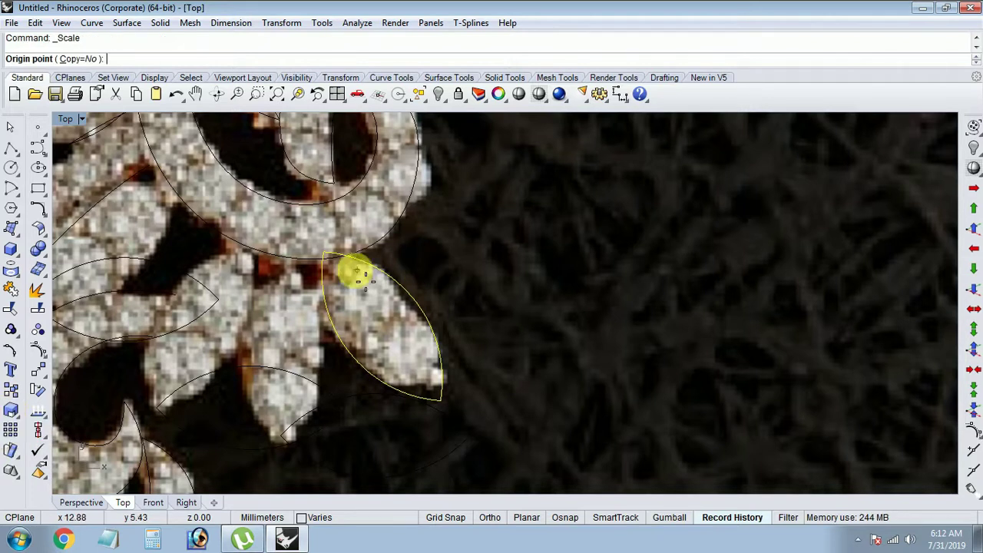
left_click(328, 256)
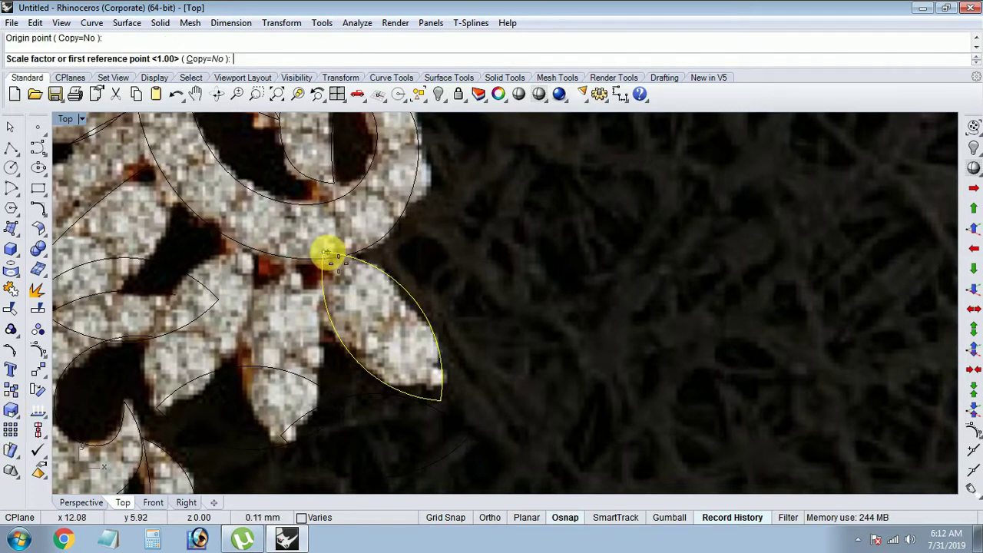
left_click(472, 423)
left_click(450, 407)
left_click(290, 351)
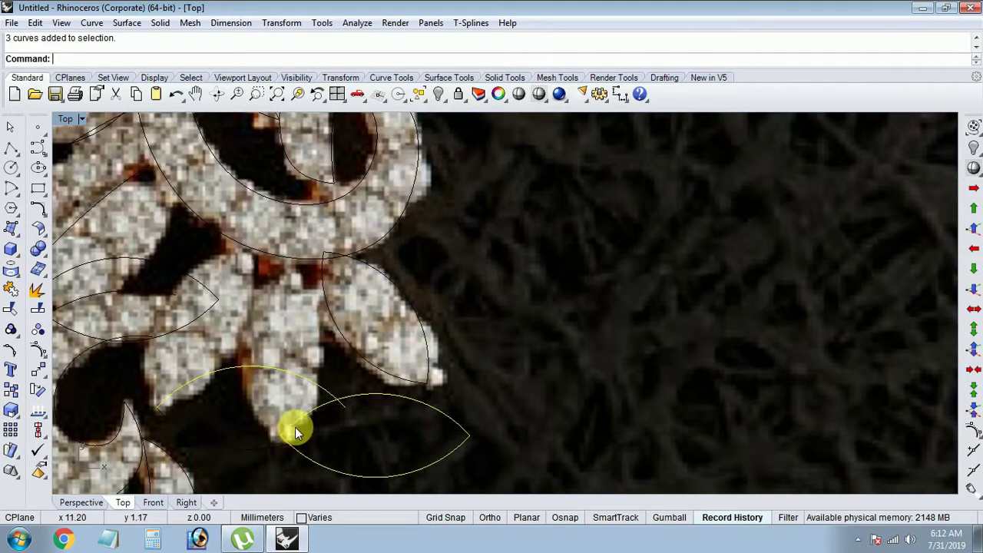
right_click_drag(336, 419, 352, 371)
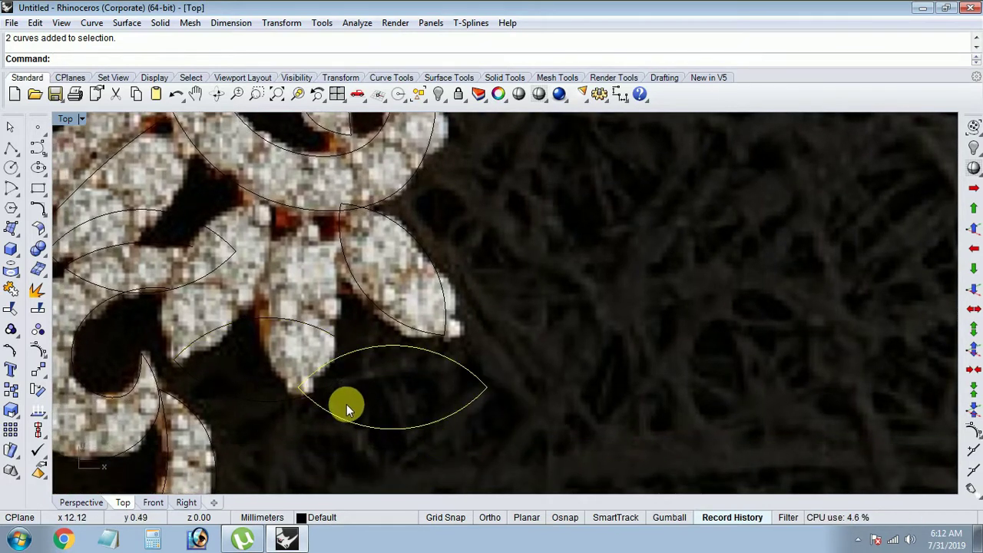
Rotate two more leaf copies onto the middle and lower-left flower petals.
left_click(12, 390)
left_click(299, 385)
left_click(500, 396)
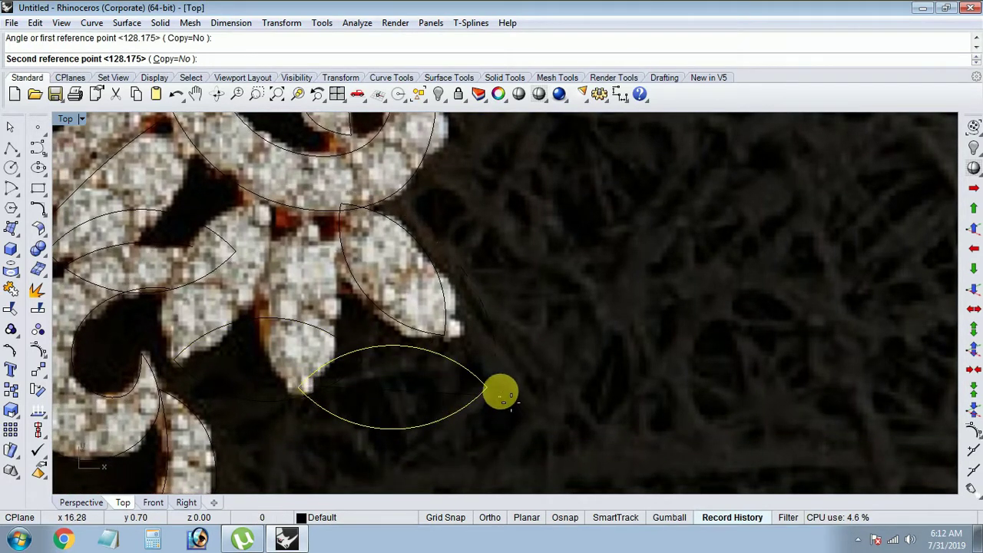
left_click(311, 277)
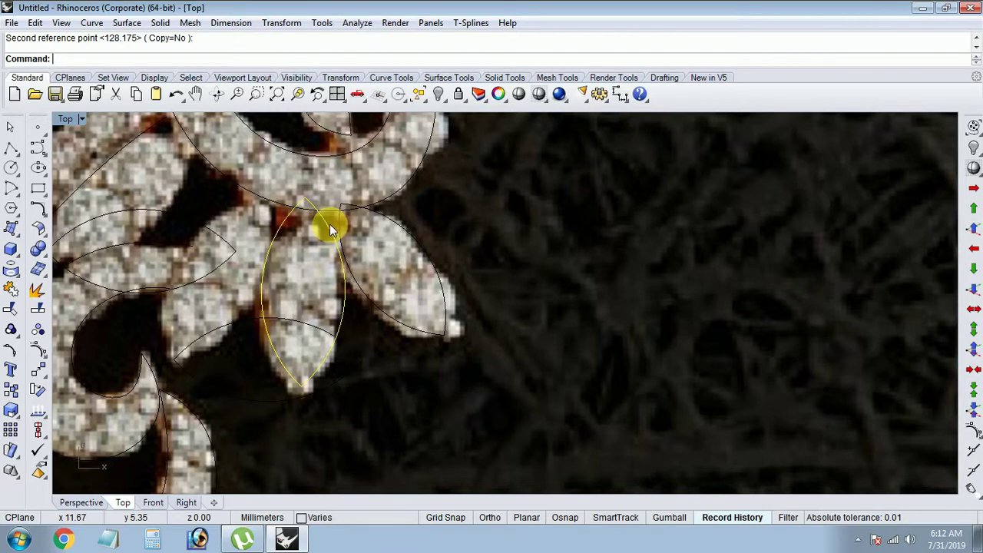
left_click_drag(331, 240, 195, 396)
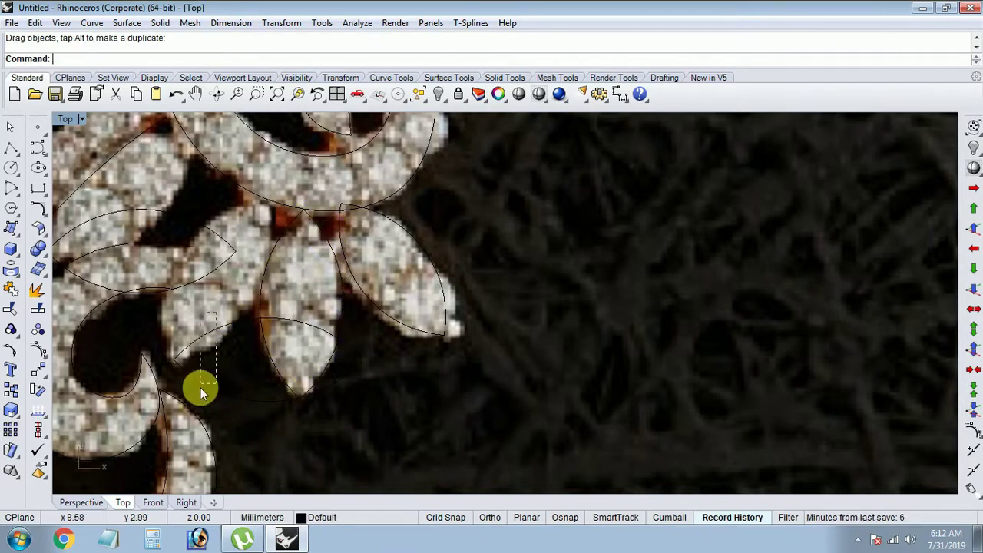
key("Return")
left_click(178, 358)
left_click(350, 377)
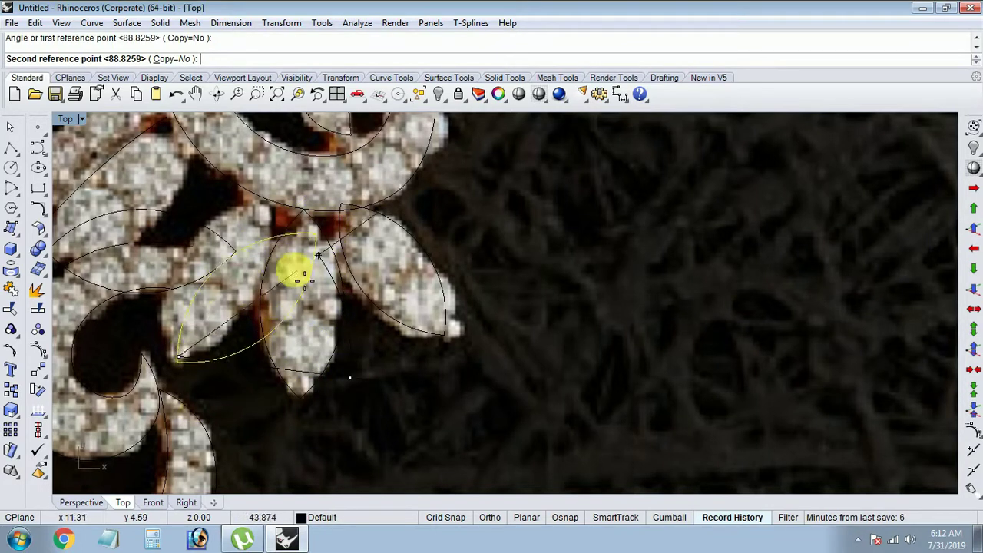
left_click(265, 238)
Rotate the lower-left leaf copy again about a new centre to refine its fit.
key("Return")
left_click(264, 266)
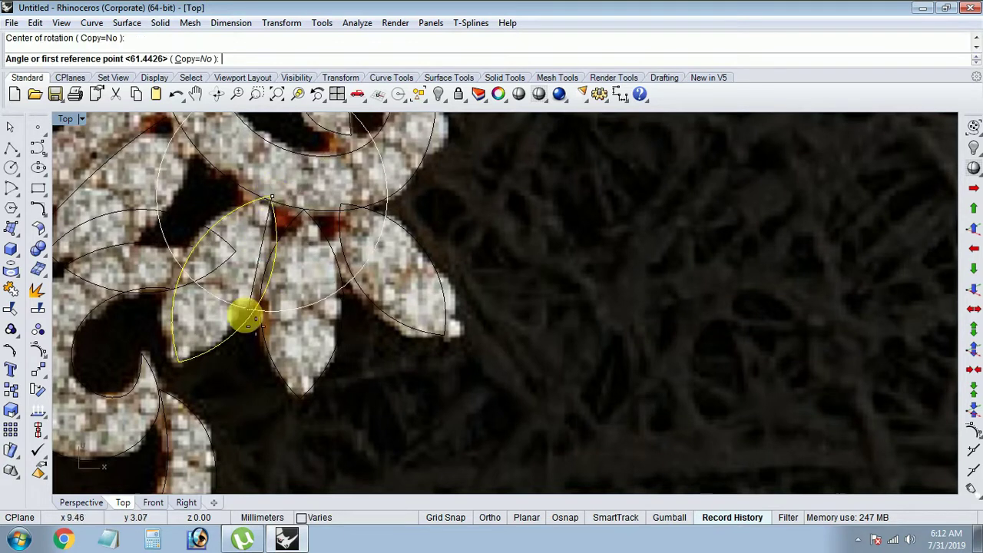
scroll(192, 376, "up", 3)
left_click(192, 378)
left_click(188, 367)
scroll(188, 365, "down", 3)
left_click(258, 298)
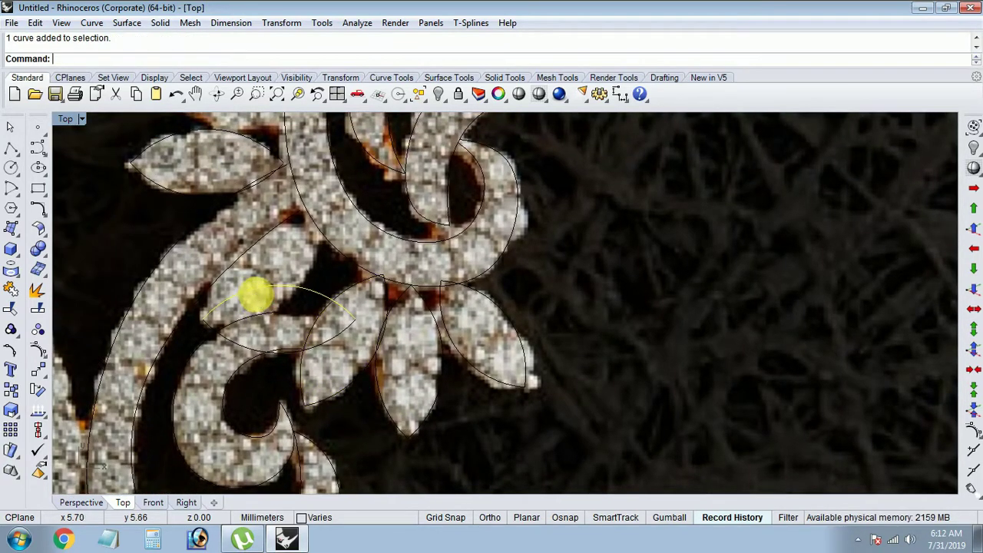
Rotate a petal copy about its left tip to fit the leaf along the swirl.
key("Return")
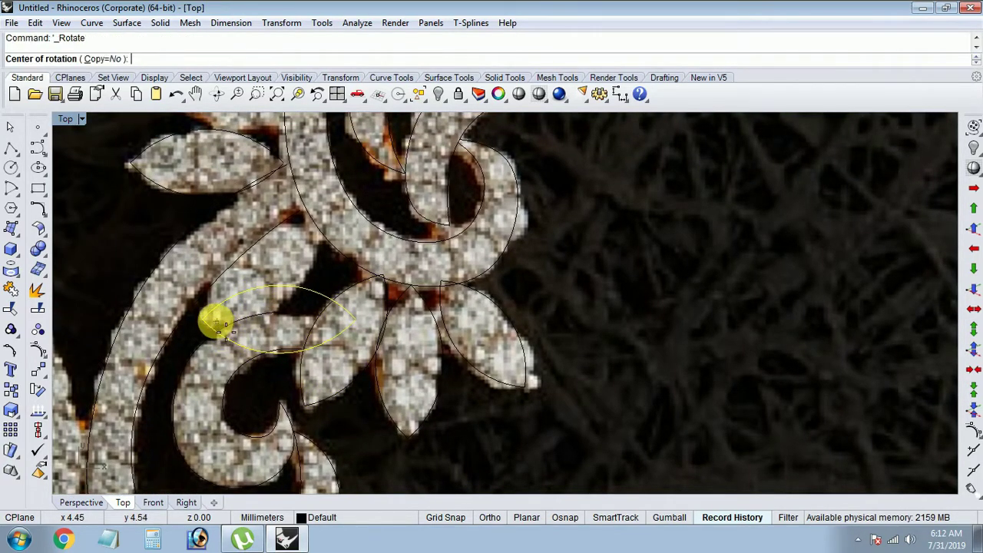
left_click(213, 319)
left_click(330, 350)
scroll(362, 340, "up", 2)
right_click_drag(362, 340, 418, 450)
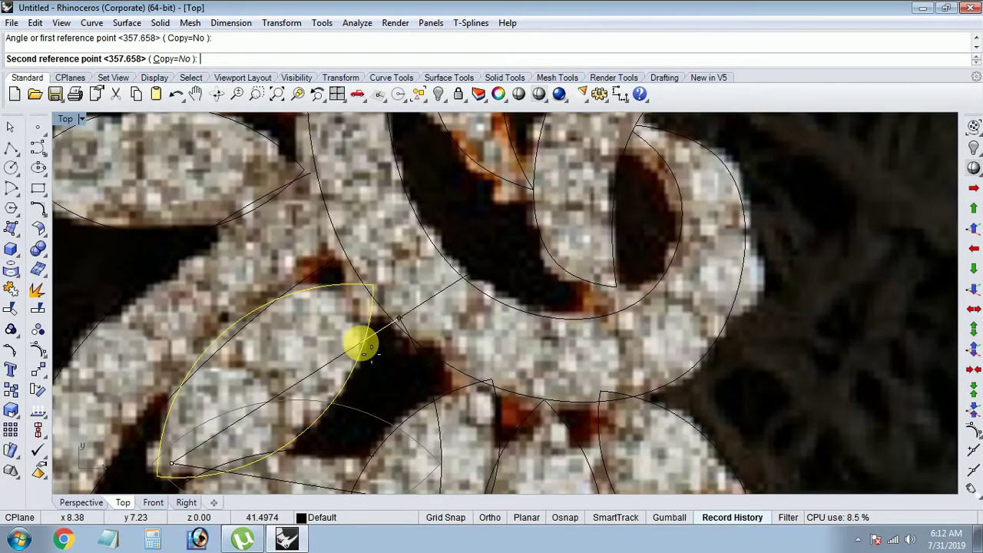
left_click(362, 348)
scroll(361, 343, "down", 2)
scroll(303, 362, "up", 2)
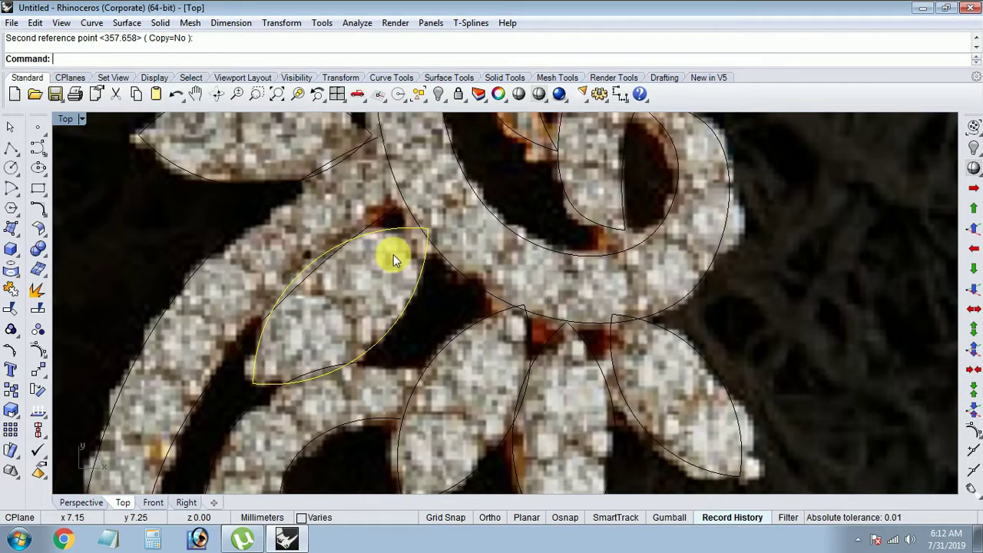
Rotate another petal copy about its tip to align with its leaf.
key("Return")
left_click(434, 232)
scroll(323, 340, "up", 2)
left_click(292, 373)
left_click(259, 384)
scroll(258, 380, "down", 3)
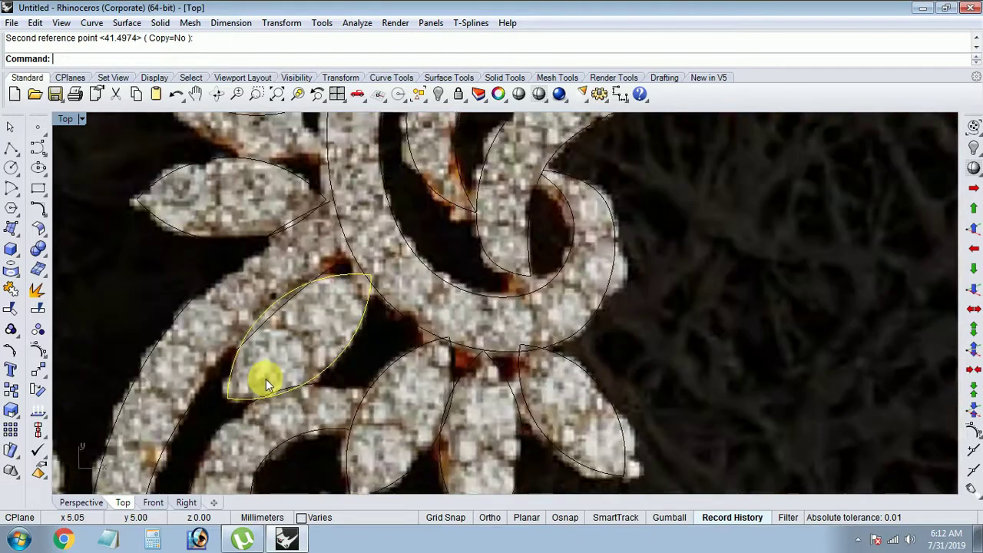
Rotate the petal outline under the upper-left leaves about its tip to match the upper leaf.
right_click_drag(259, 377, 317, 342)
scroll(316, 341, "up", 2)
left_click_drag(224, 283, 265, 292)
scroll(266, 292, "up", 2)
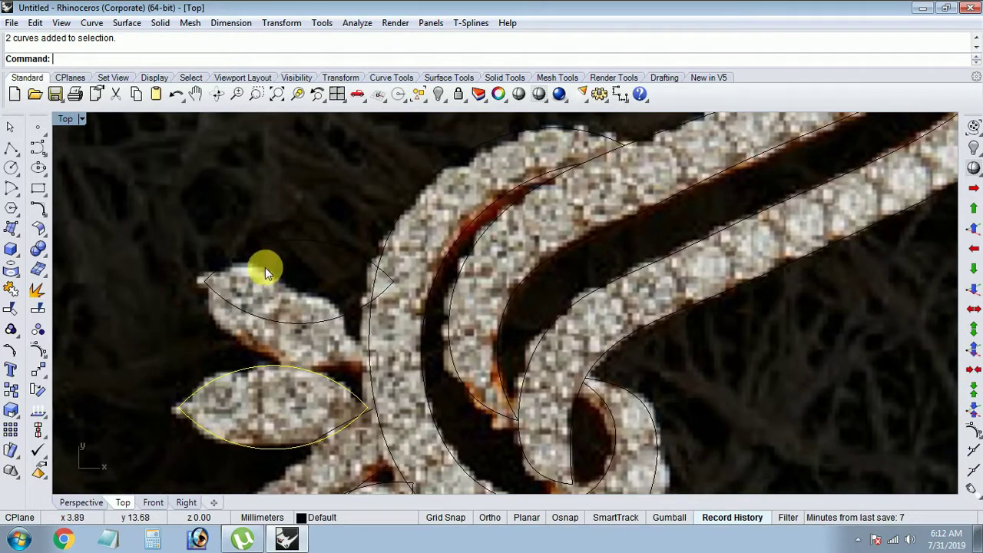
key("Return")
scroll(435, 303, "up", 3)
left_click(437, 305)
left_click(384, 300)
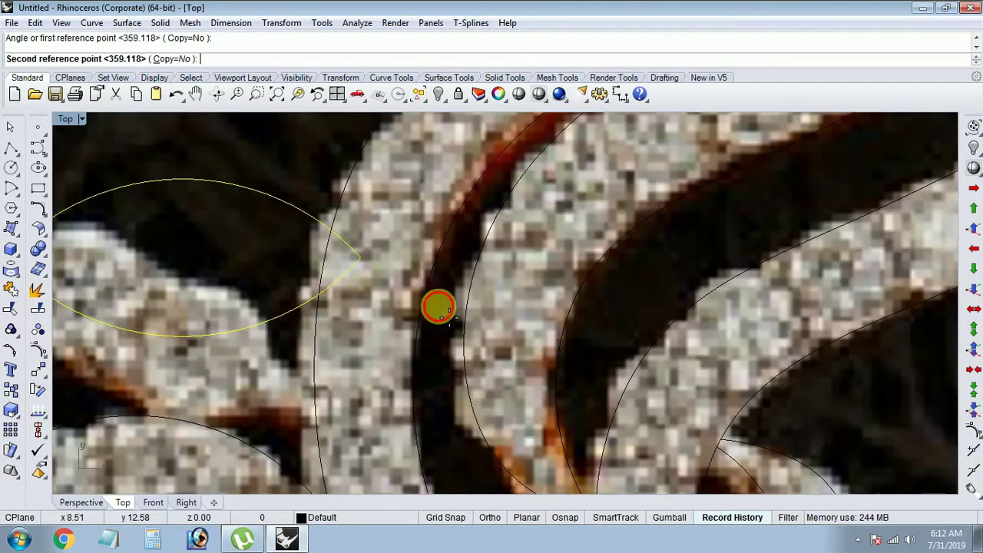
left_click(346, 464)
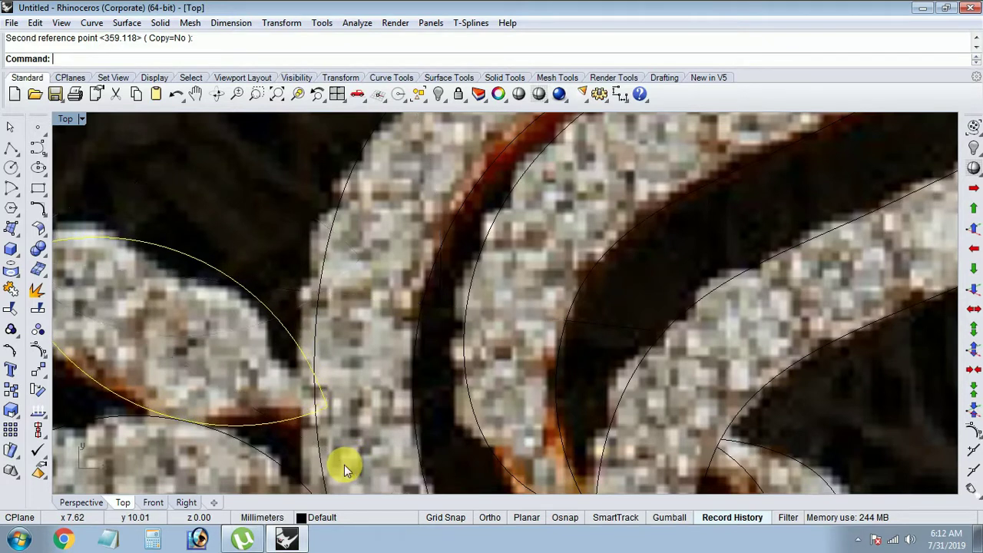
scroll(347, 430, "down", 3)
scroll(372, 387, "up", 1)
scroll(407, 361, "down", 2)
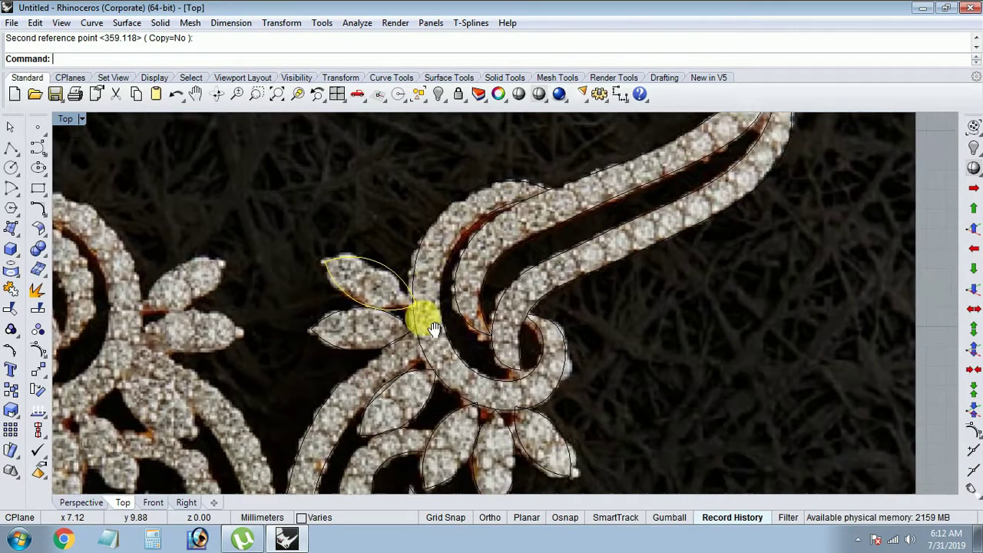
Zoom and pan the Top view down across the wing toward the teardrop drop.
scroll(425, 316, "up", 1)
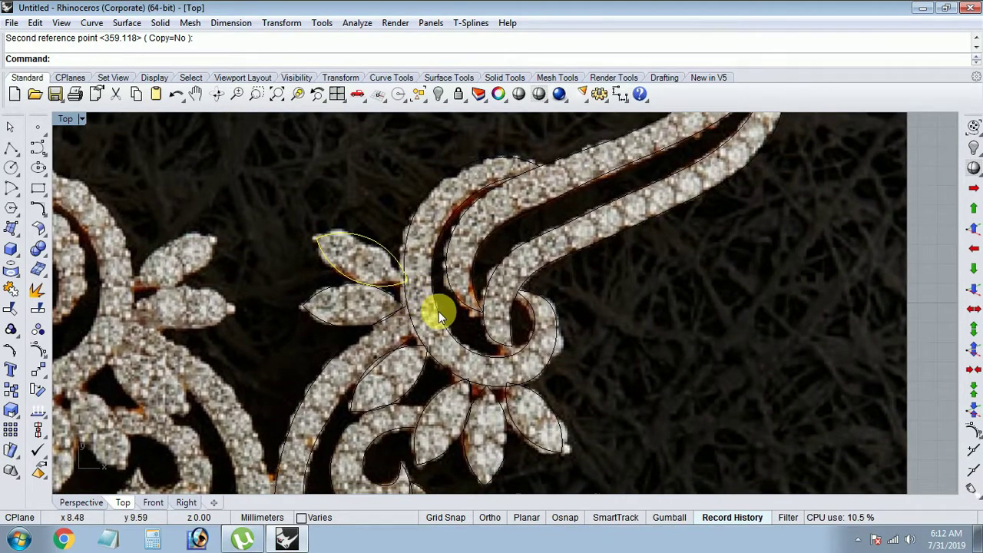
right_click_drag(403, 351, 374, 324)
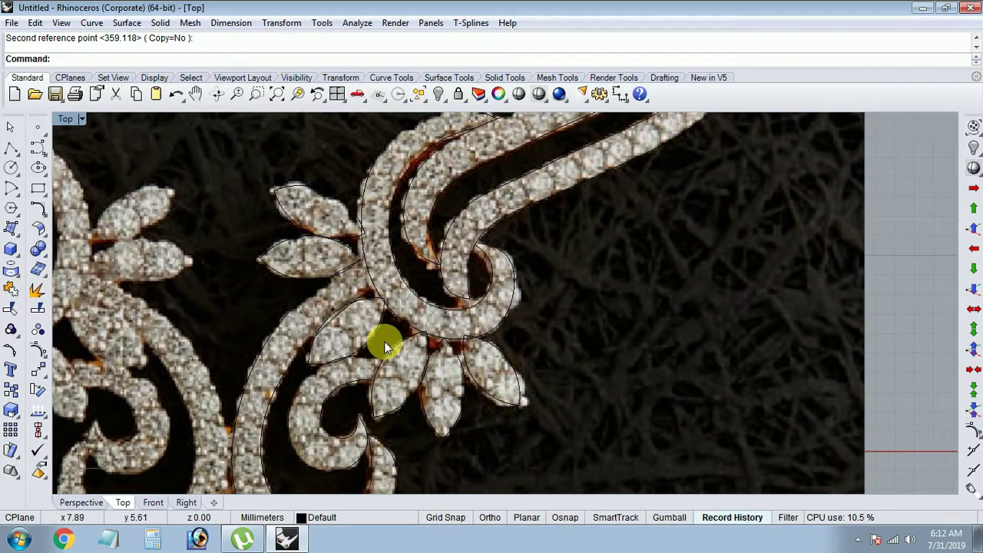
scroll(400, 347, "down", 2)
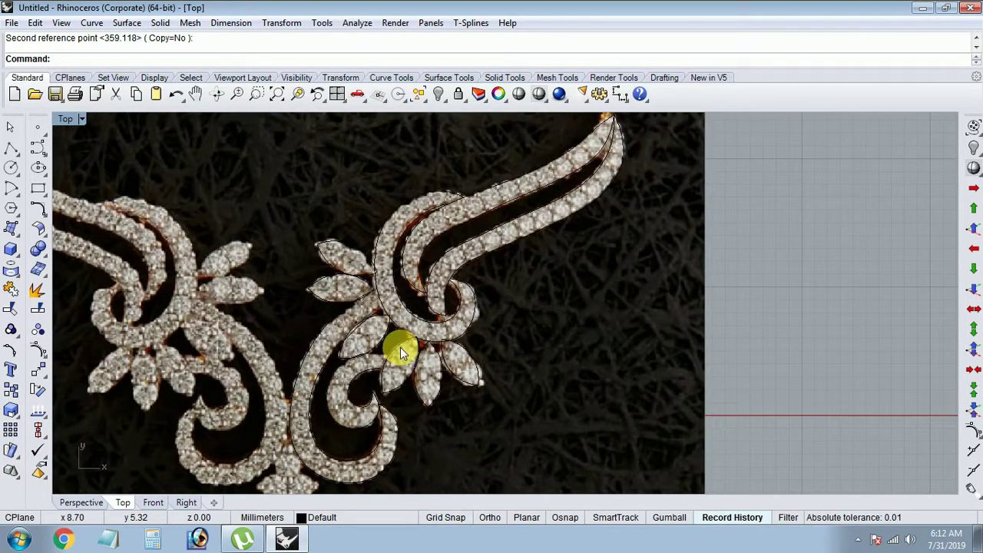
scroll(376, 329, "up", 1)
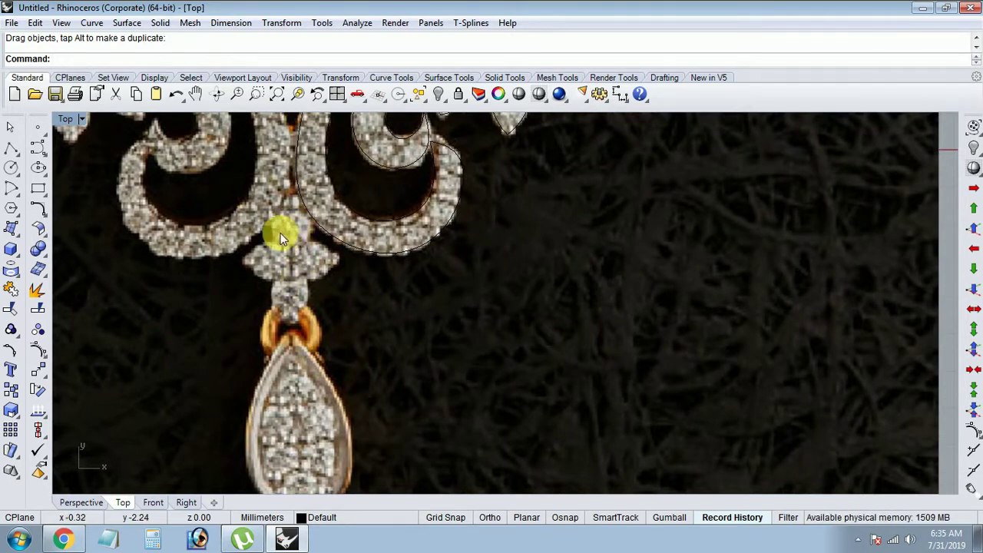
Draw circles around the upper, lower, left and right stones of the cross-shaped cluster.
left_click(13, 168)
scroll(292, 234, "up", 3)
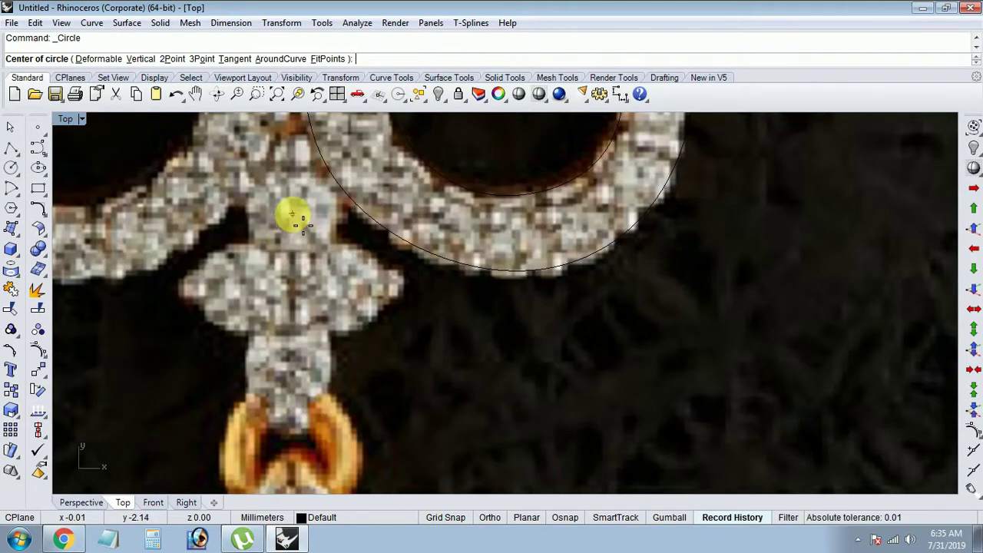
left_click(292, 212)
left_click(336, 213)
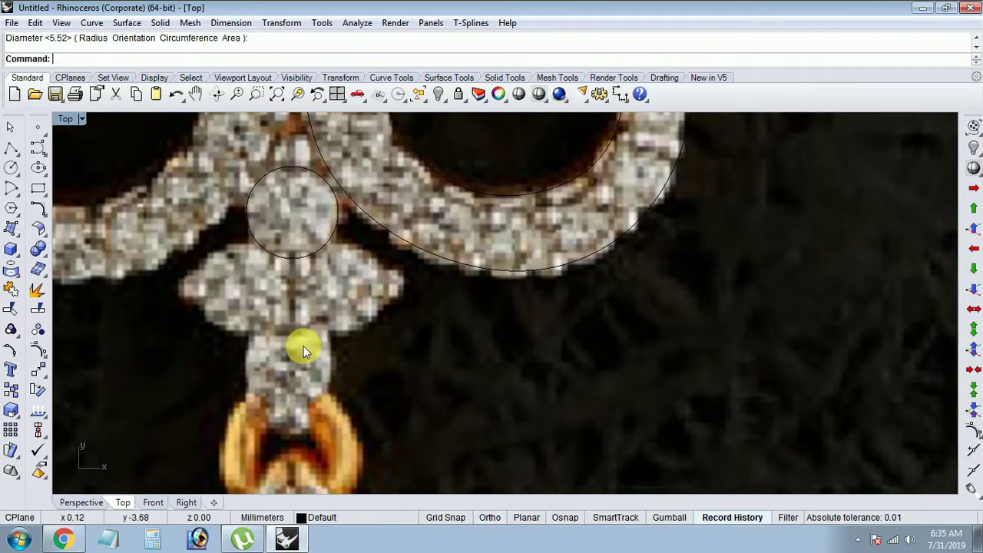
right_click(308, 366)
left_click(288, 376)
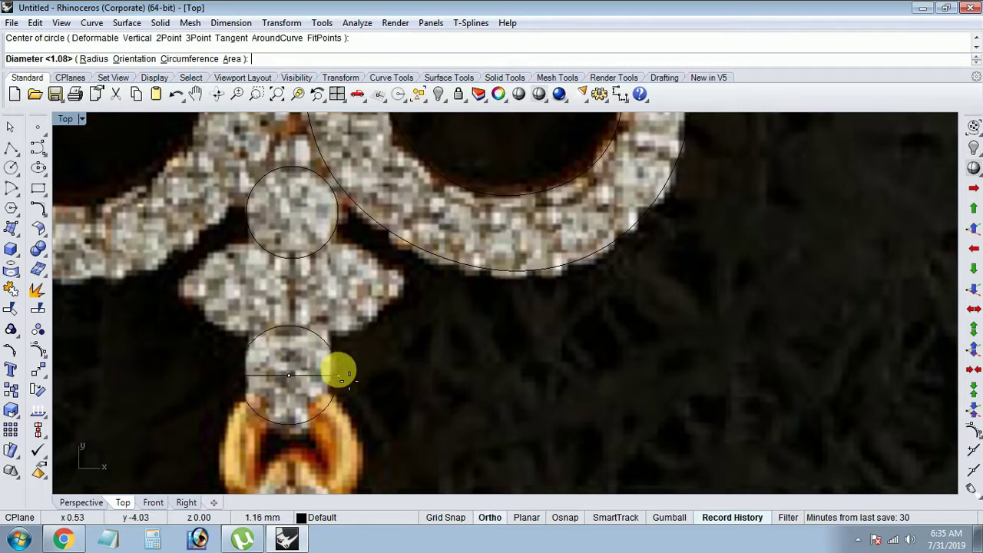
left_click(333, 374)
right_click(324, 315)
left_click(234, 292)
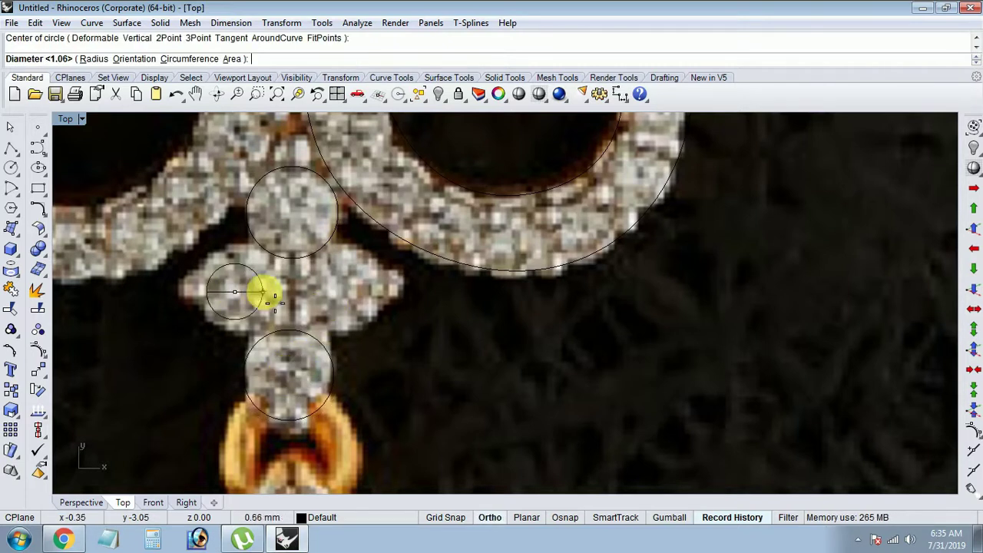
left_click(284, 290)
right_click(343, 298)
left_click(342, 288)
left_click(388, 301)
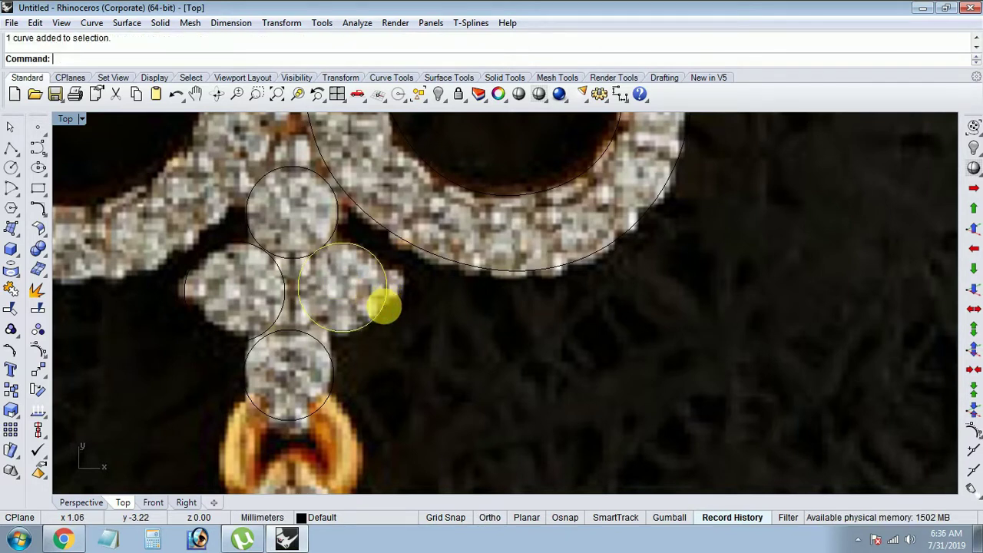
Nudge the right and left stone circles into place, undoing one bad move.
scroll(384, 307, "up", 5)
left_click_drag(292, 315, 276, 315)
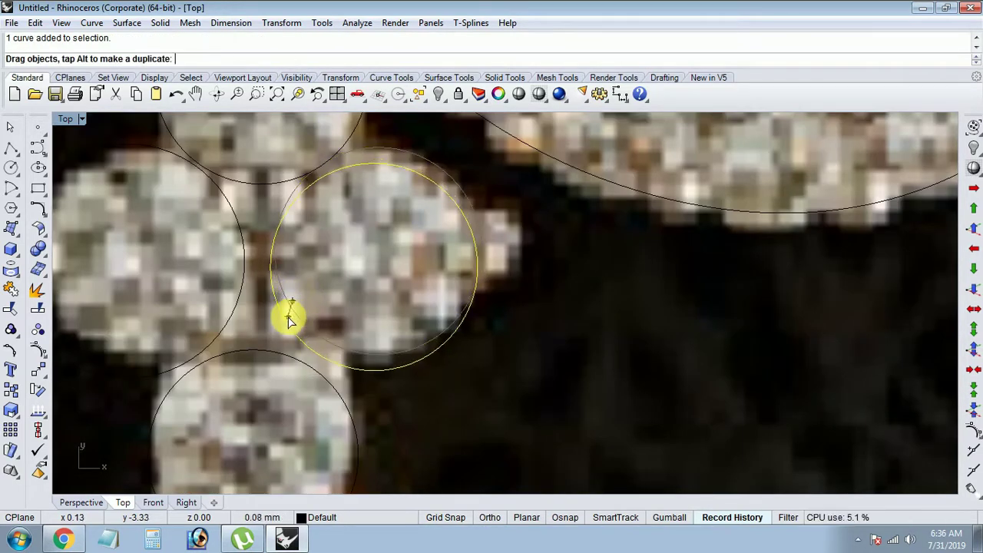
left_click(241, 289)
left_click_drag(247, 299, 251, 339)
key("ctrl+z")
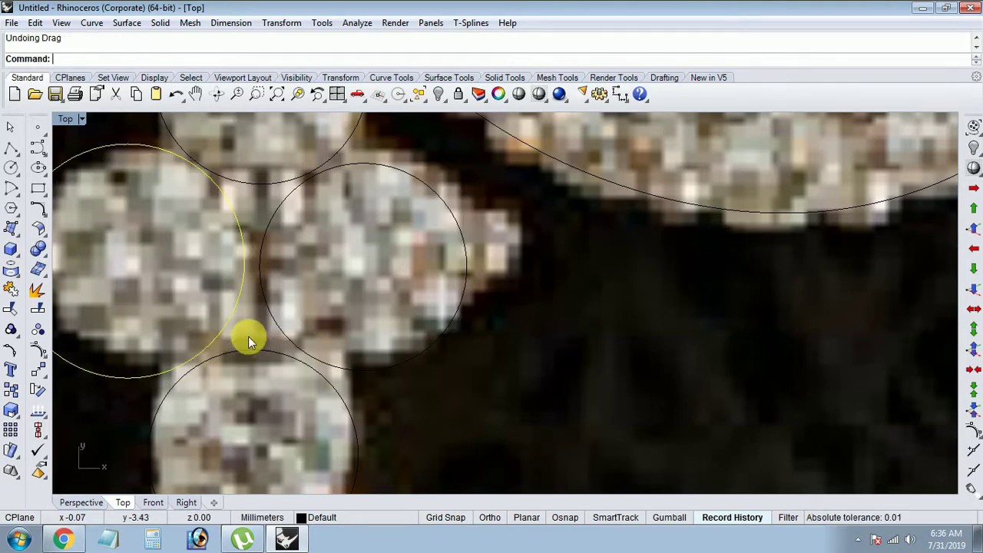
scroll(238, 330, "up", 1)
left_click_drag(235, 308, 241, 310)
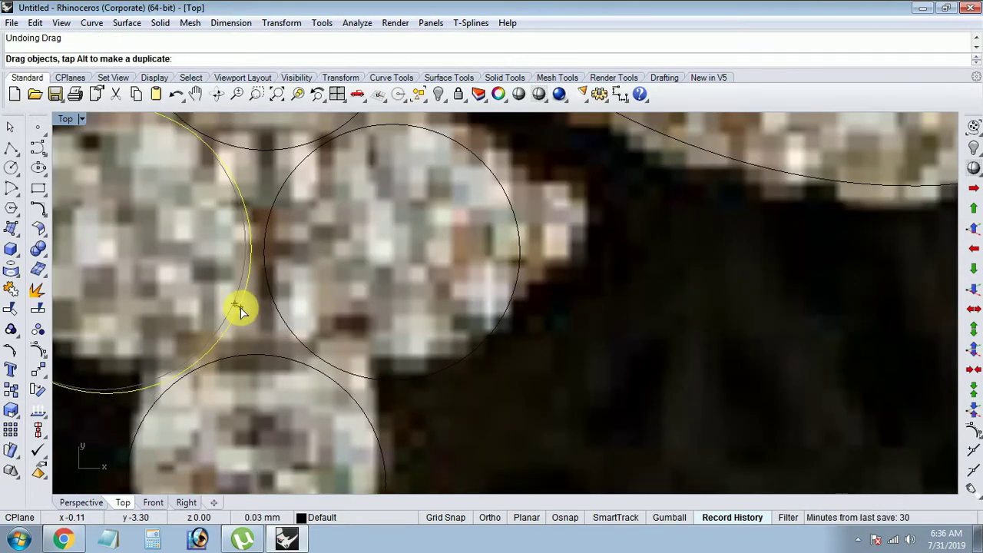
Shift the middle and bottom stone circles slightly so all four sit snugly together.
left_click(263, 274)
left_click_drag(264, 275, 261, 272)
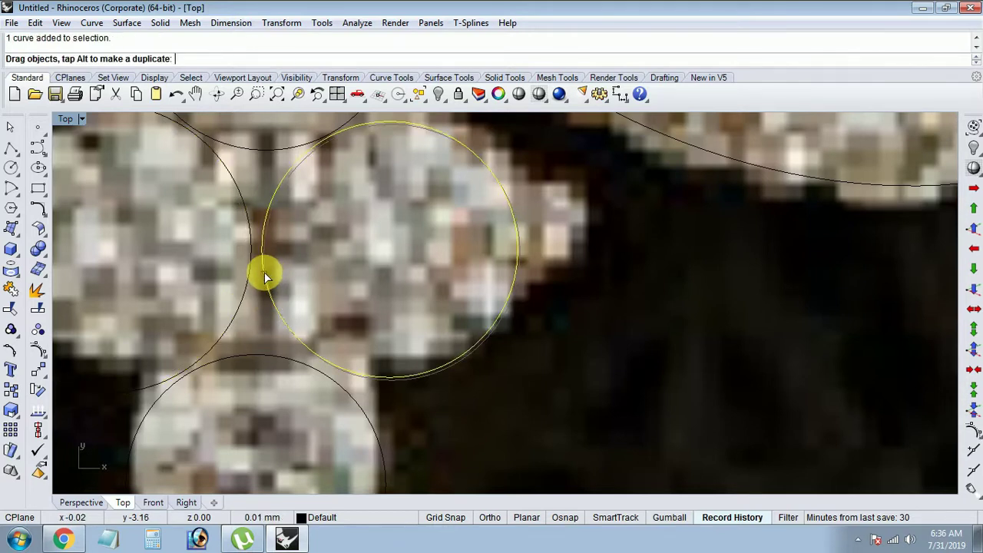
left_click(260, 352)
left_click(257, 353)
left_click_drag(261, 347, 269, 344)
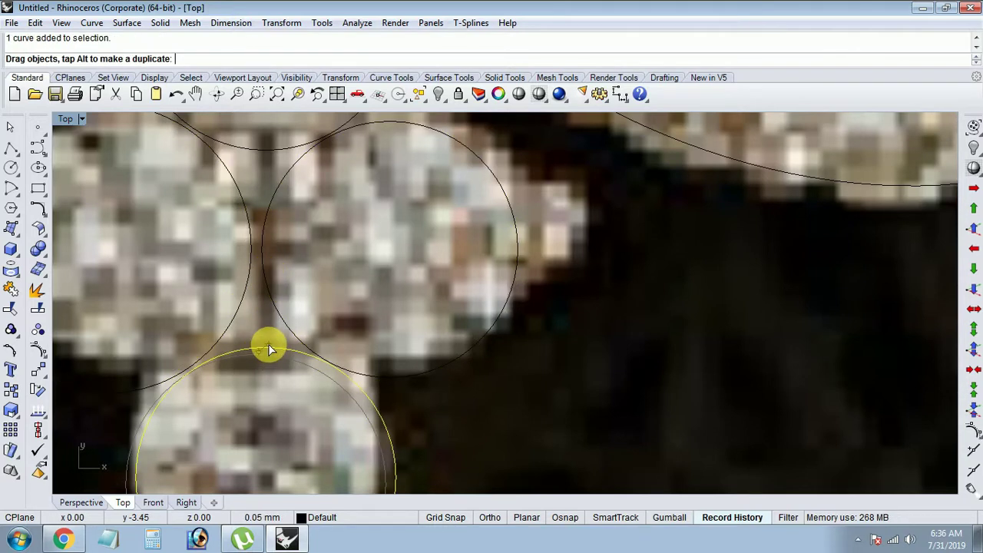
scroll(276, 345, "down", 1)
scroll(276, 346, "down", 2)
right_click_drag(276, 387, 277, 342)
scroll(279, 323, "down", 1)
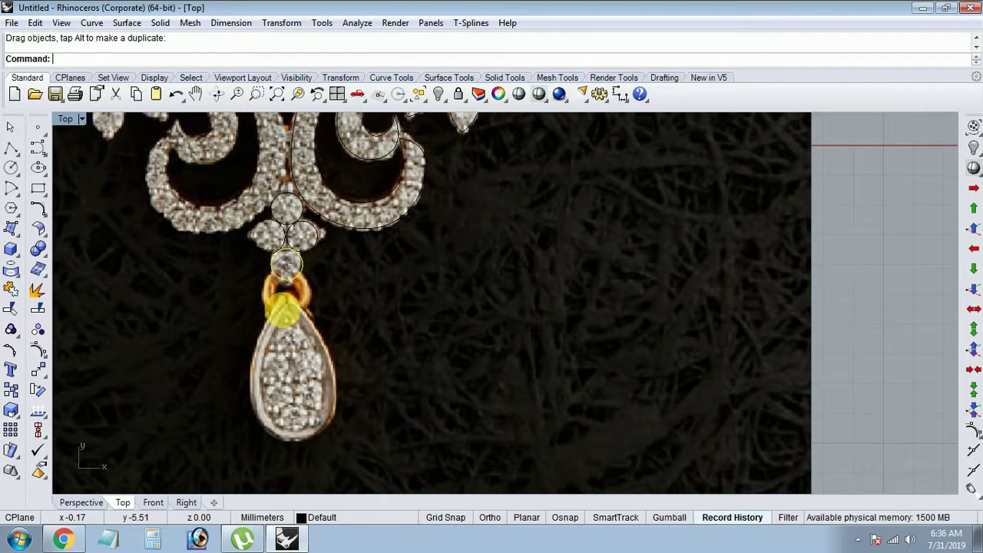
Draw a circle with Ortho on sized to the width of the teardrop's body.
left_click_drag(281, 309, 280, 368)
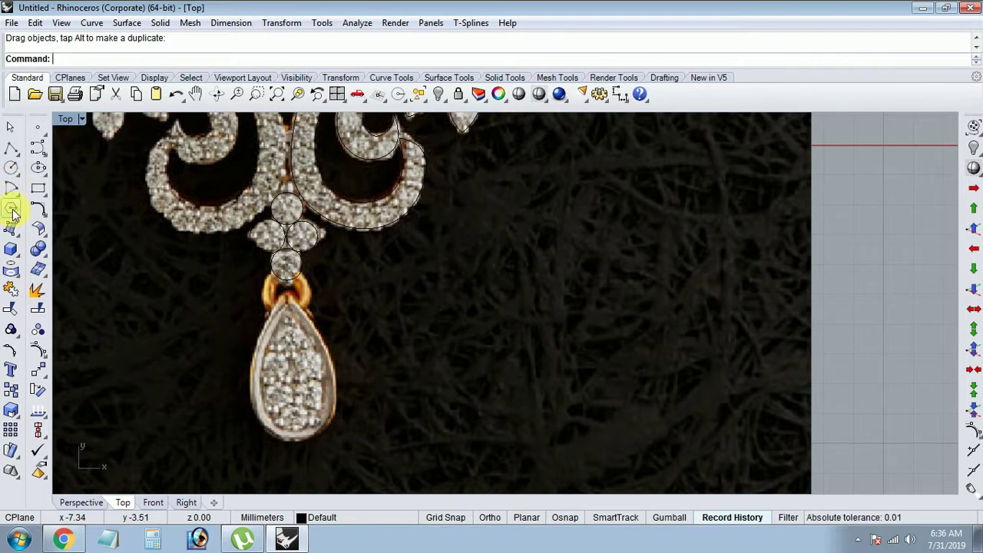
left_click(13, 171)
scroll(259, 373, "up", 3)
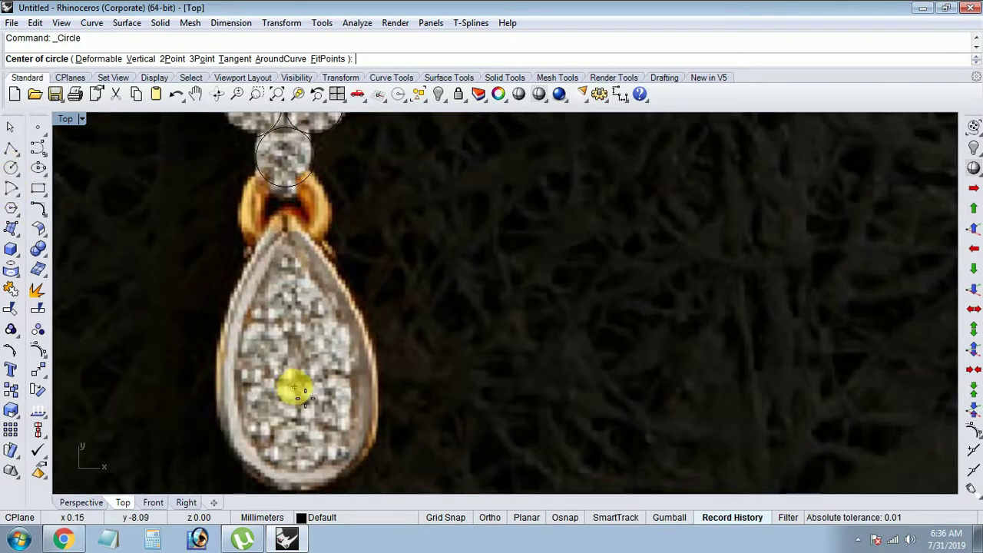
left_click(300, 393)
key("F8")
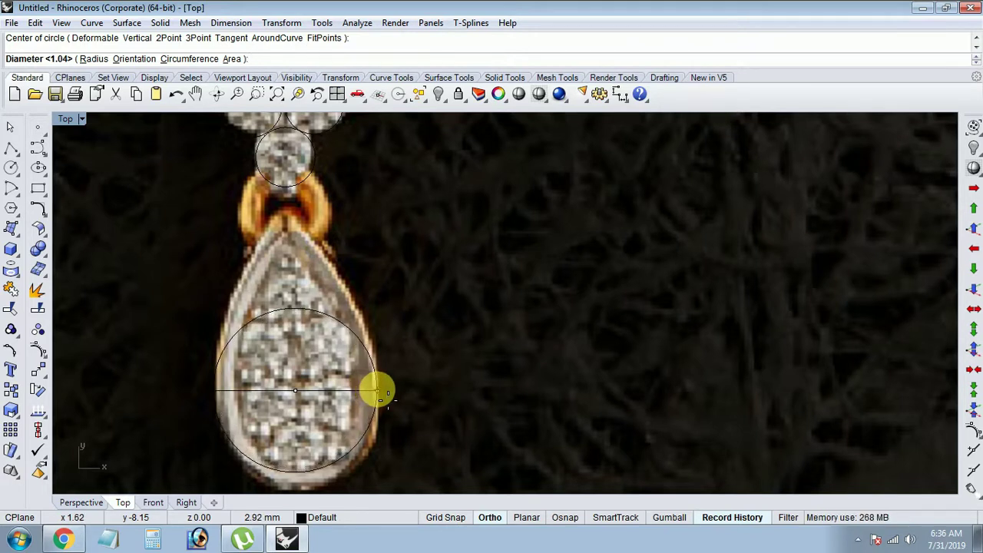
left_click(382, 393)
Turn on the circle's control points and start moving its top point from the centre.
left_click(282, 355)
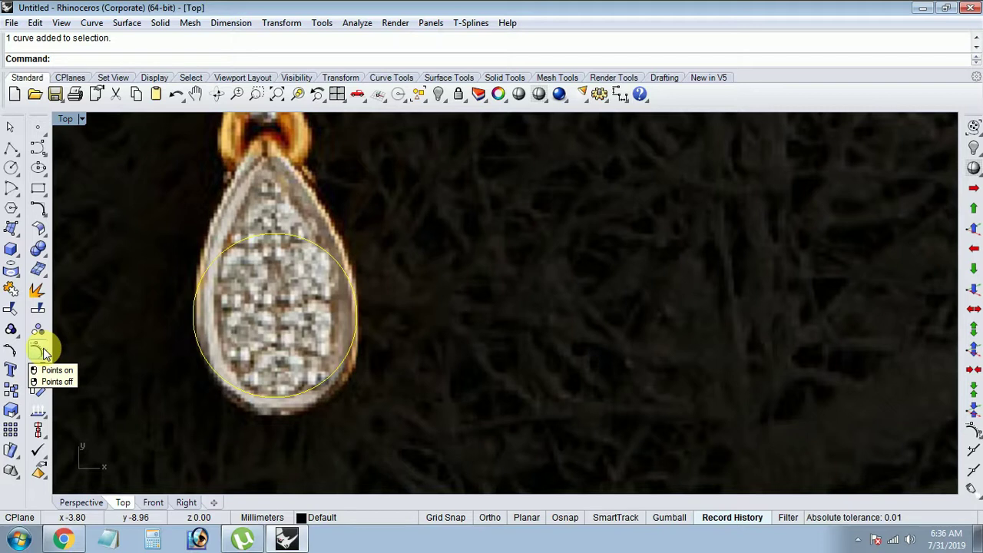
left_click(40, 351)
left_click(275, 234)
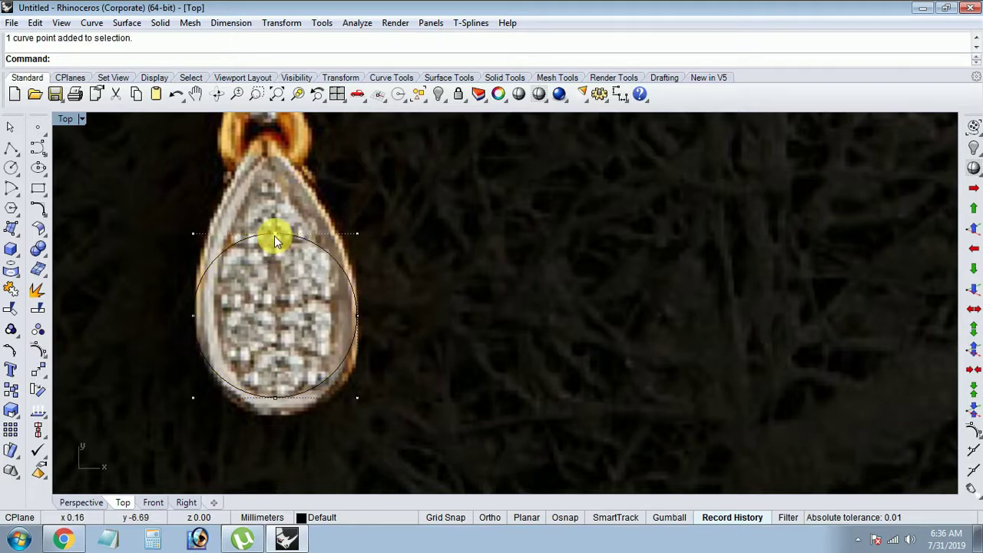
right_click_drag(275, 240, 273, 300)
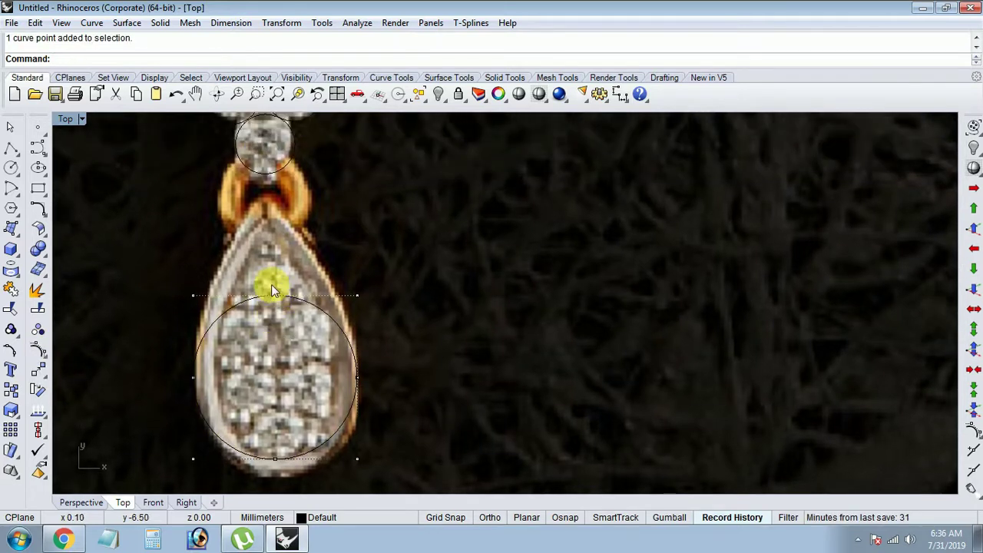
left_click(38, 369)
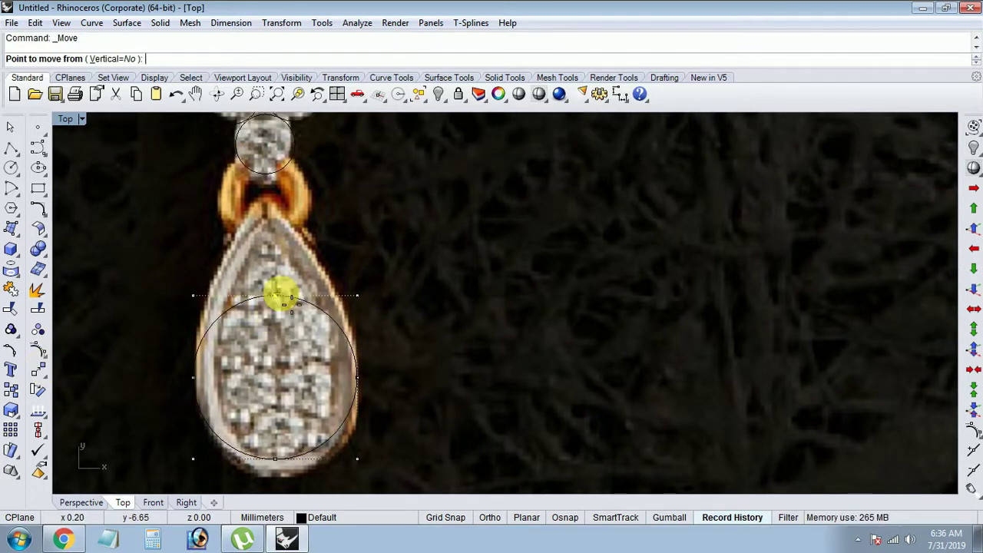
left_click(289, 336)
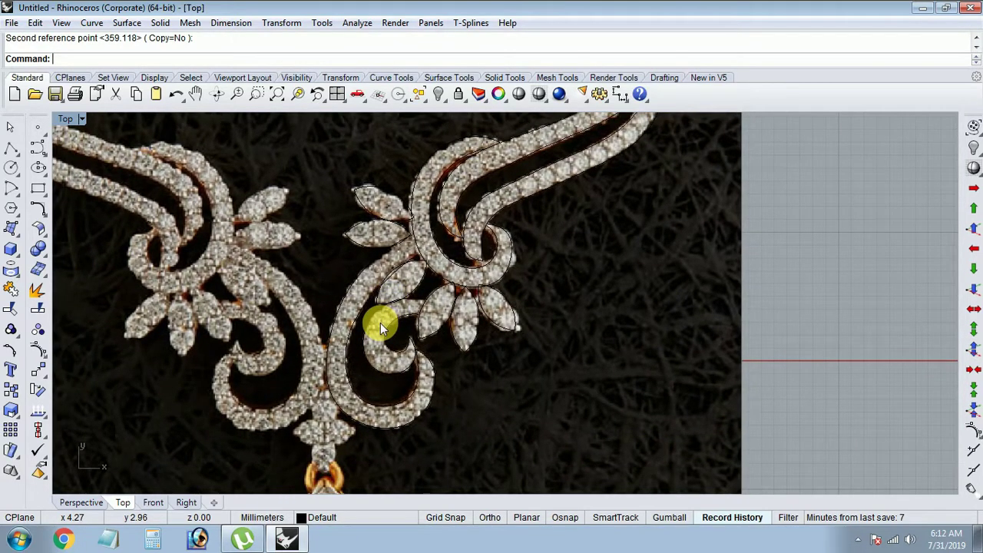
Select the reference photo surface and hide it.
scroll(412, 279, "up", 5)
left_click(417, 308)
left_click(417, 308)
scroll(428, 283, "down", 3)
scroll(346, 308, "down", 3)
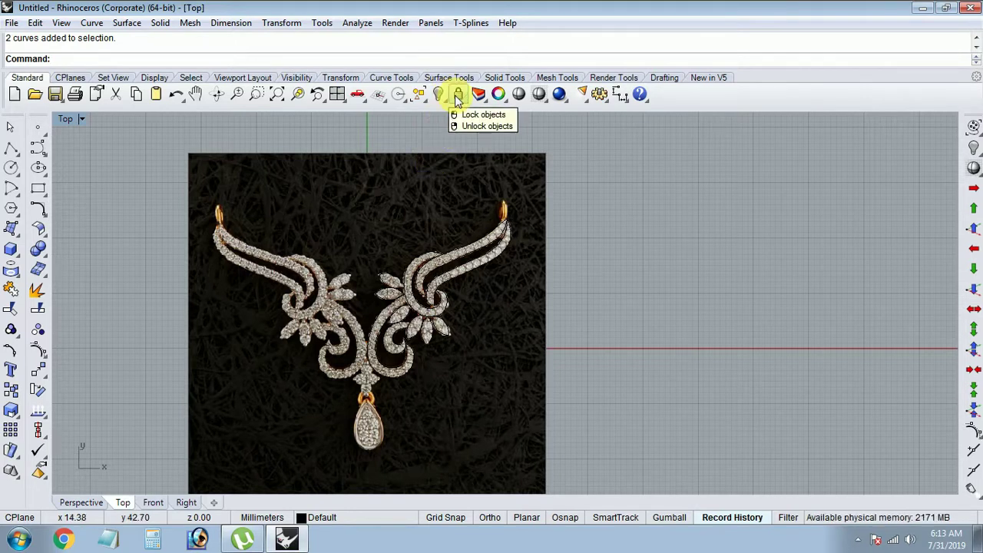
left_click(503, 162)
right_click_drag(508, 140, 508, 176)
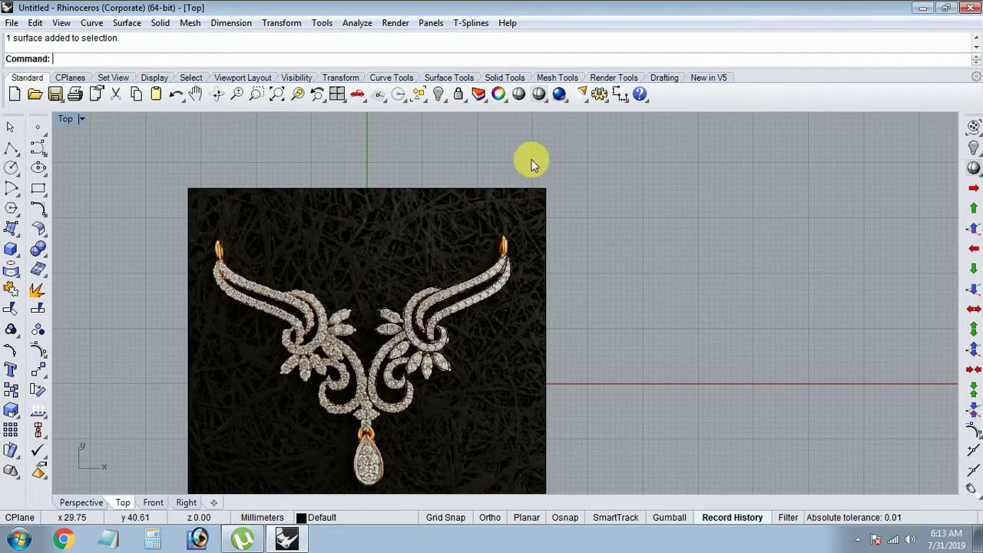
left_click_drag(498, 206, 495, 202)
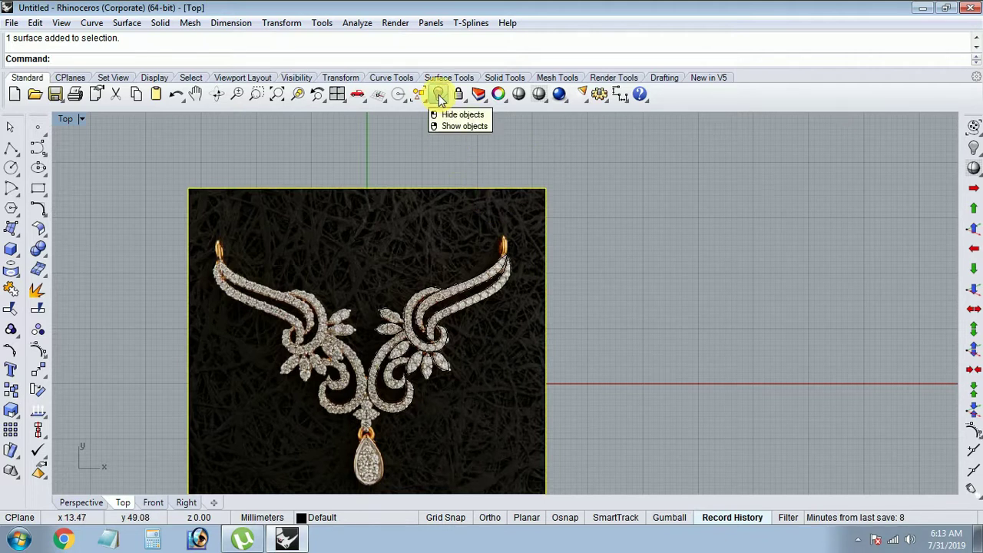
left_click(440, 97)
Zoom back in on the wing and select the inner swirl curve.
scroll(397, 300, "up", 1)
scroll(400, 277, "up", 1)
scroll(327, 316, "up", 2)
scroll(389, 288, "up", 1)
scroll(436, 277, "up", 1)
scroll(482, 328, "up", 1)
scroll(475, 283, "up", 1)
left_click(475, 282)
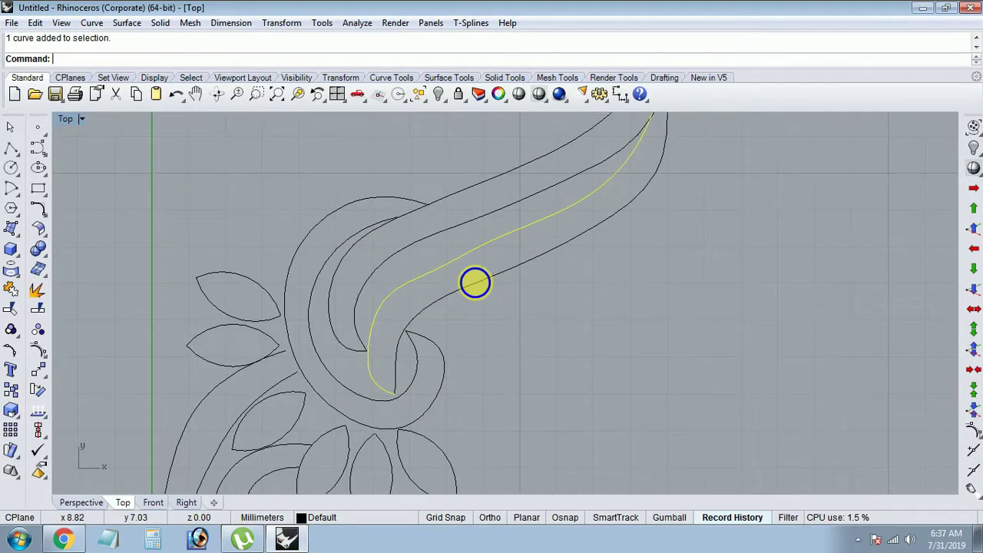
Rebuild the selected inner swirl curve with point count 7 at degree 3.
right_click_drag(474, 283, 465, 299)
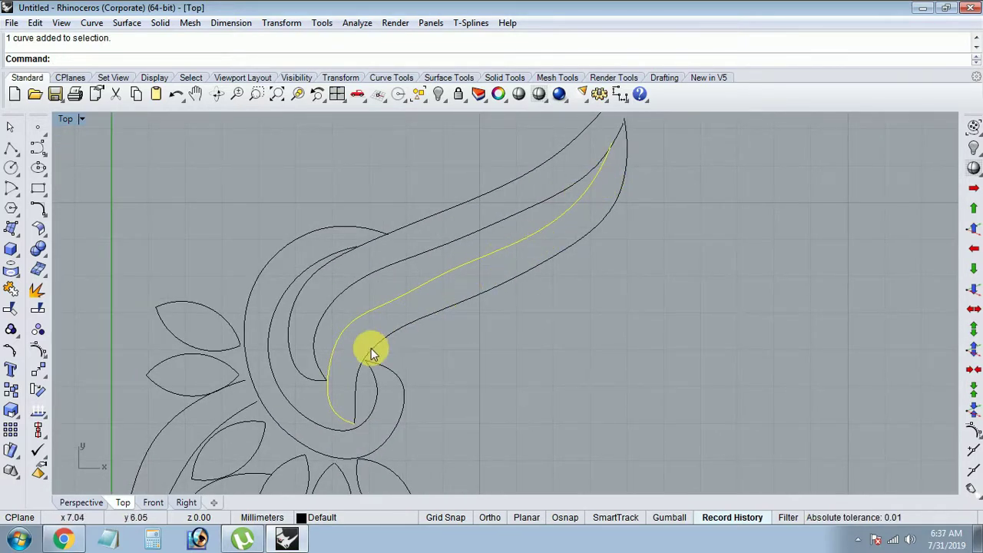
right_click_drag(371, 353, 408, 323)
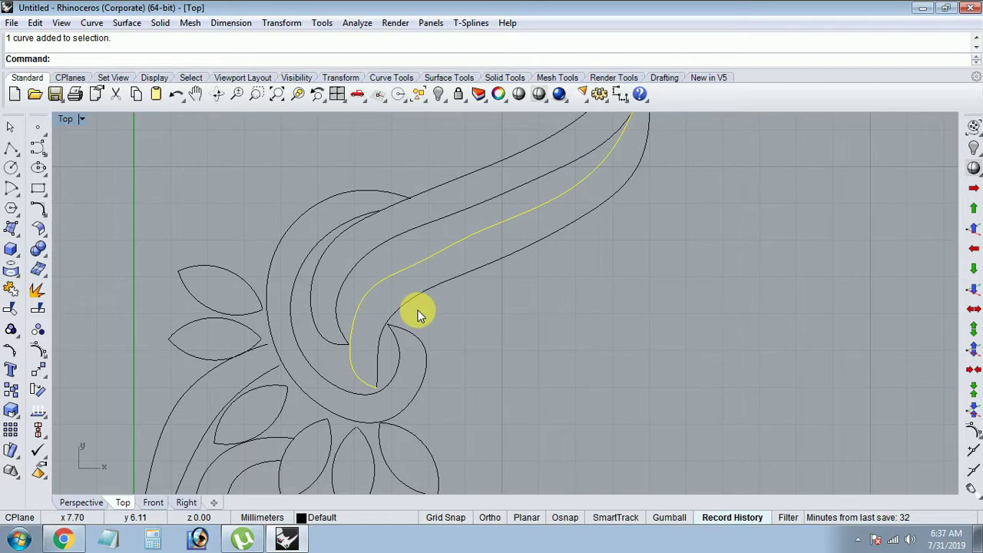
type("re")
type("b")
key("Return")
right_click_drag(453, 311, 402, 329)
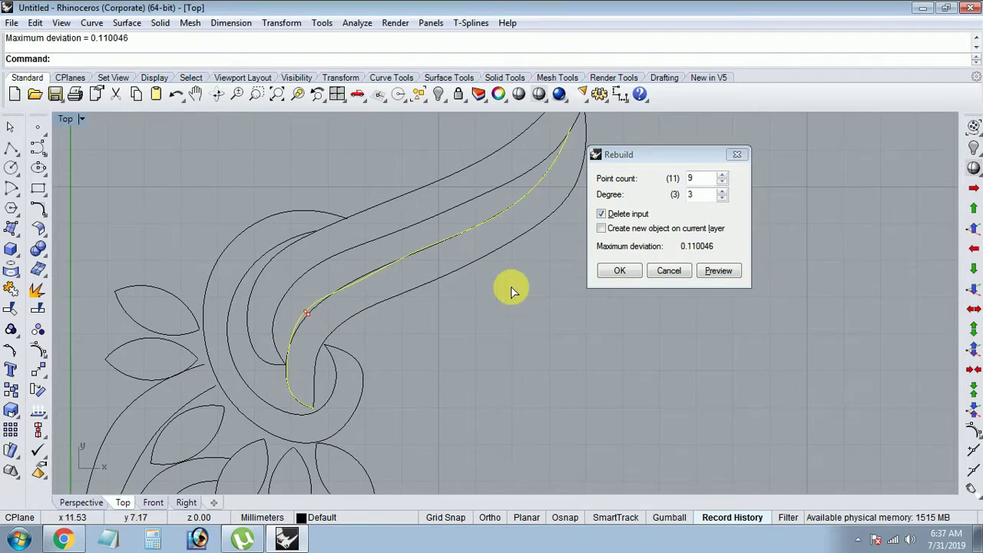
double_click(696, 178)
type("7")
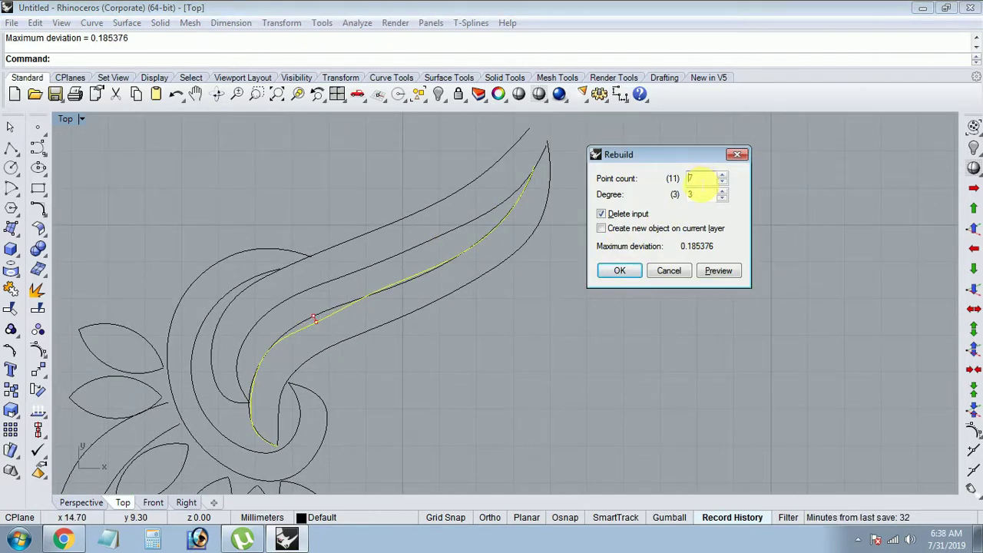
left_click(622, 271)
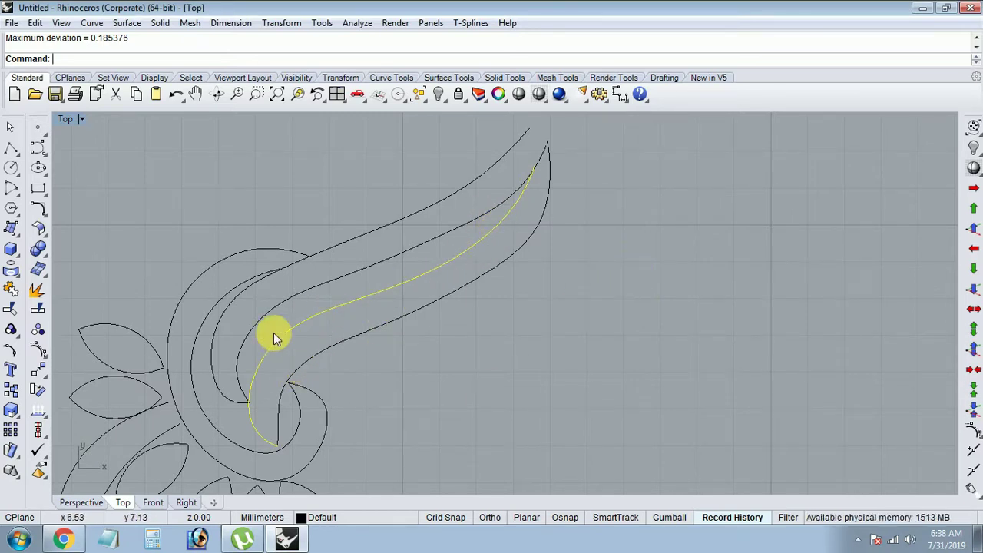
scroll(363, 278, "down", 2)
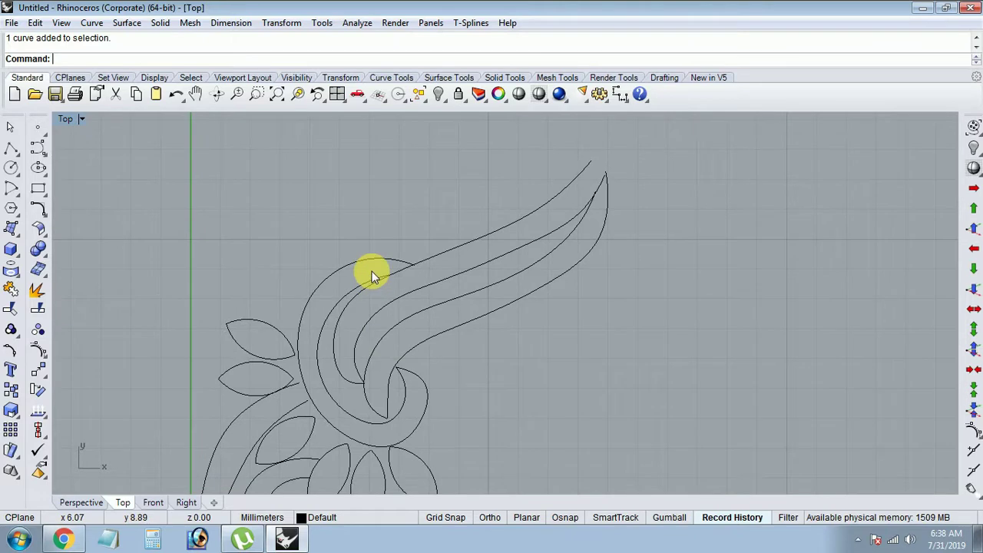
left_click(370, 262)
type("r")
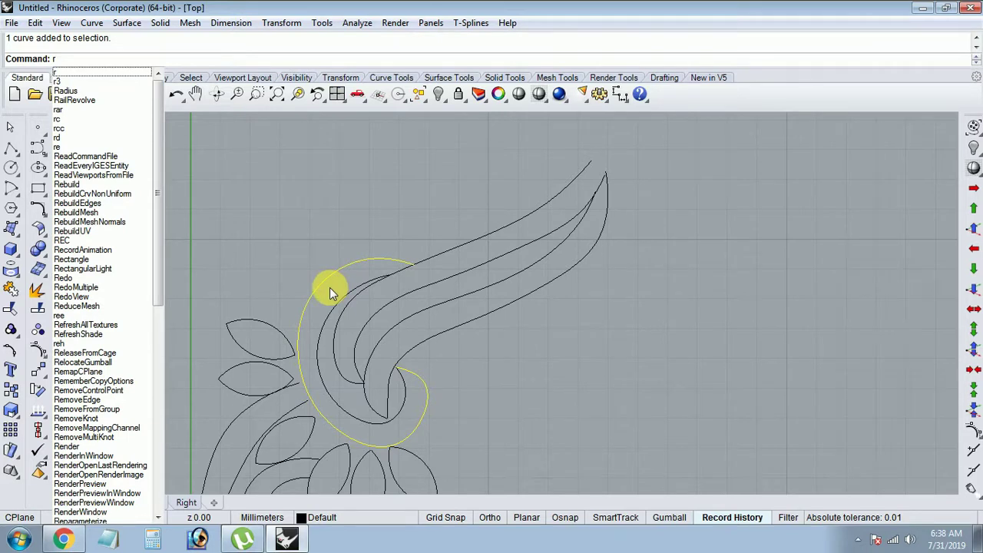
Rebuild the outer swirl curve with point count 9, keeping degree 3.
type("ebuild")
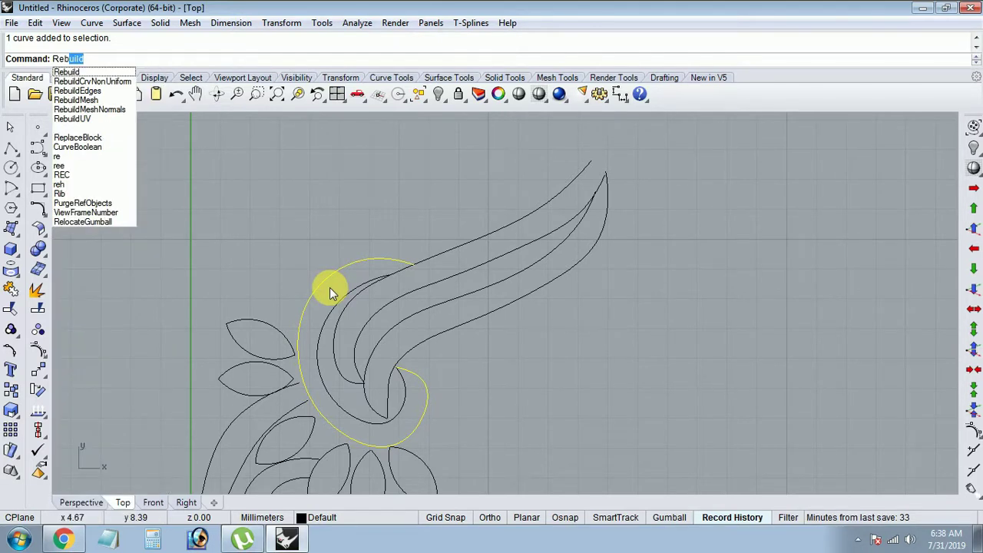
key("Down")
key("Down")
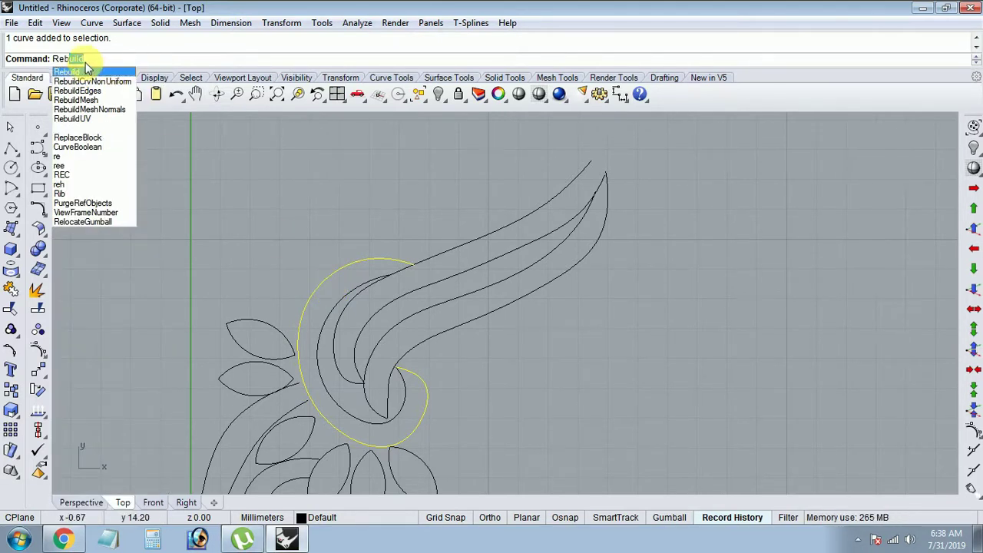
key("Down")
key("Return")
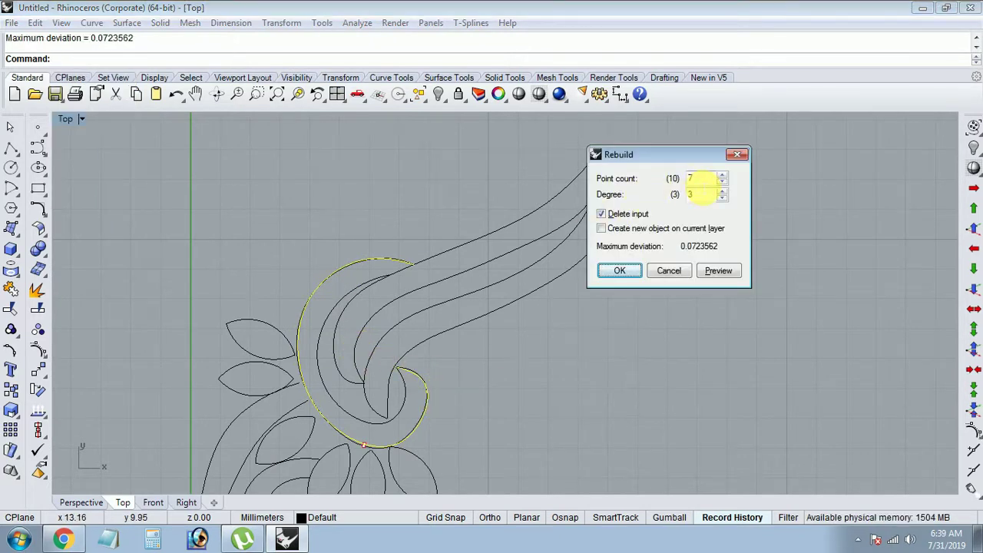
right_click_drag(555, 345, 563, 312)
double_click(699, 179)
type("8")
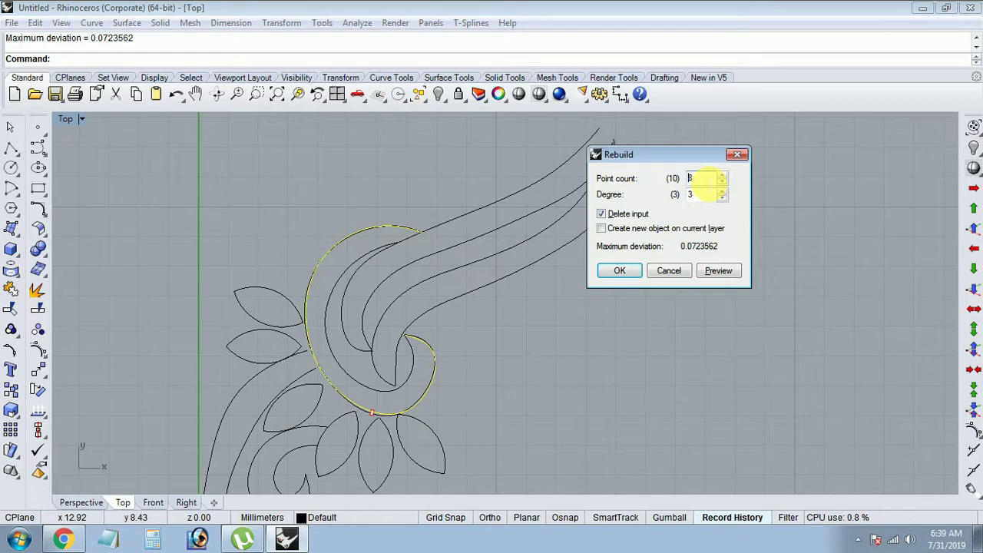
double_click(699, 178)
type("9")
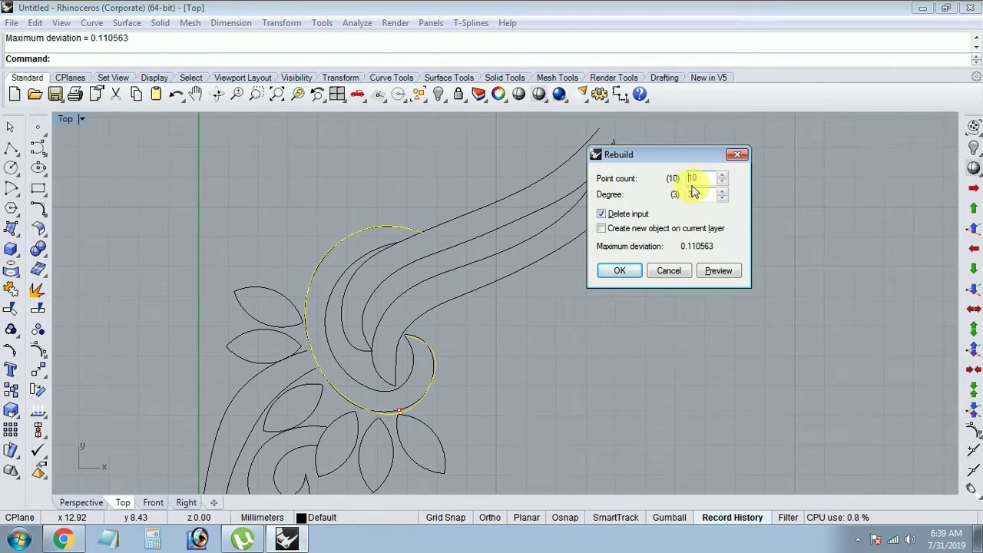
left_click(620, 270)
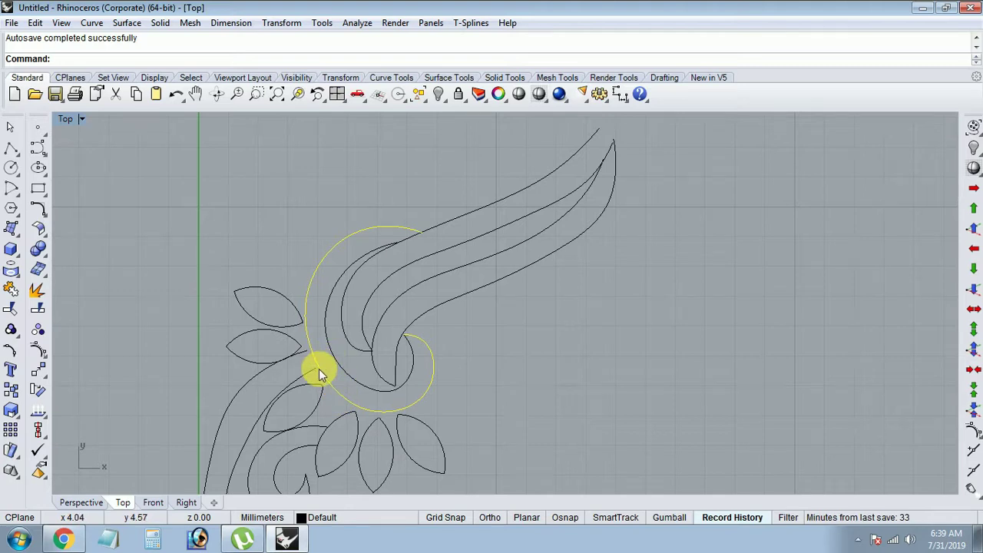
Display the outer swirl's control points and shift a left-side point to the right.
right_click_drag(319, 369, 358, 369)
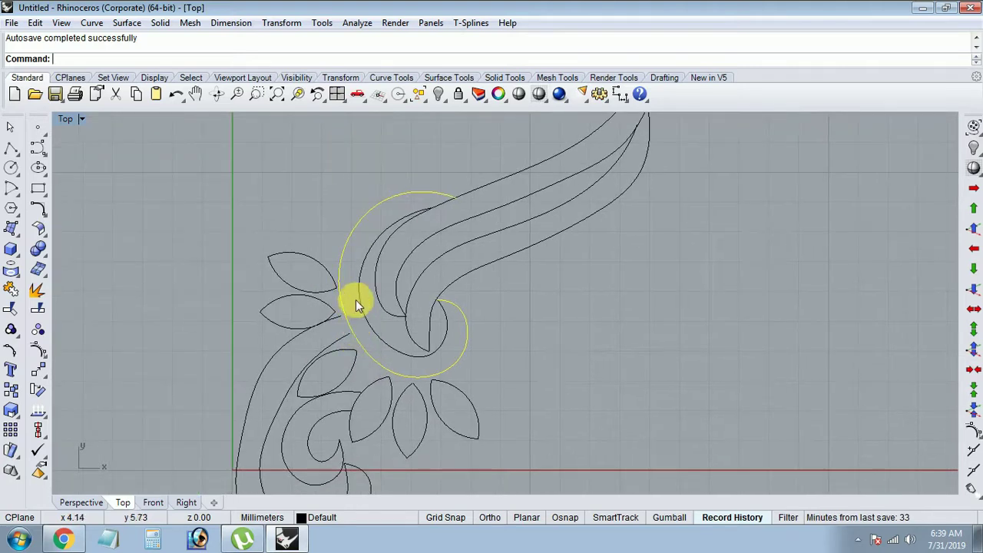
left_click(35, 355)
left_click_drag(325, 268, 362, 321)
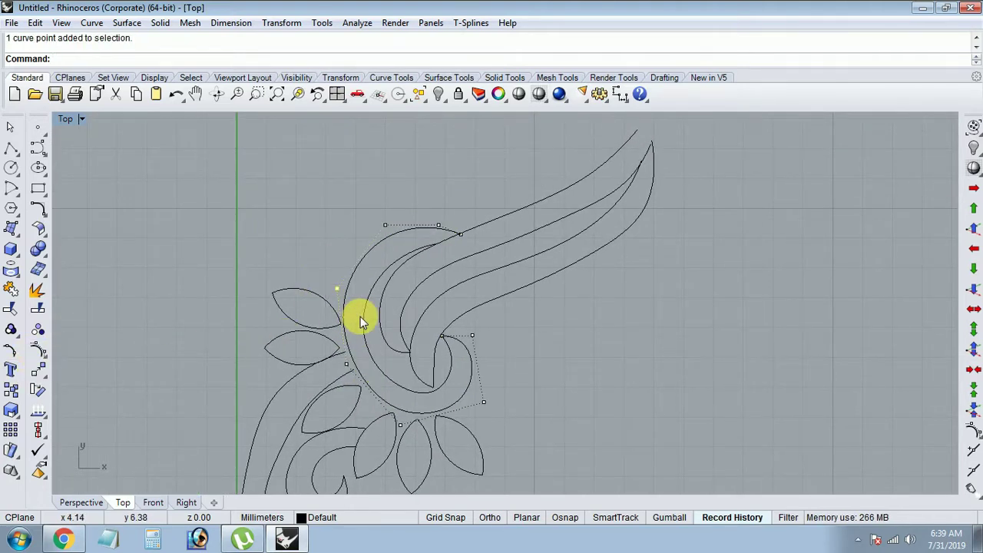
scroll(360, 317, "up", 5)
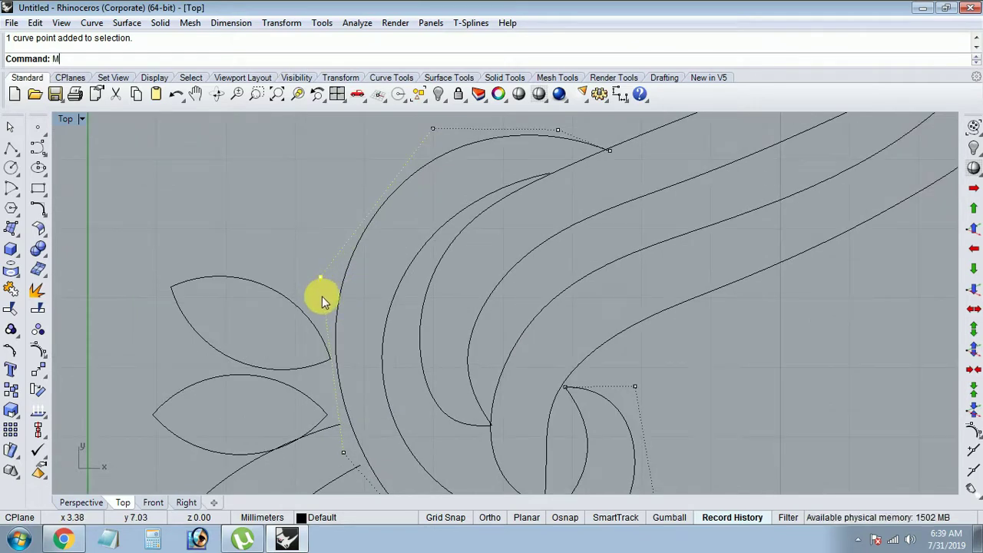
type("m")
key("Return")
left_click(342, 299)
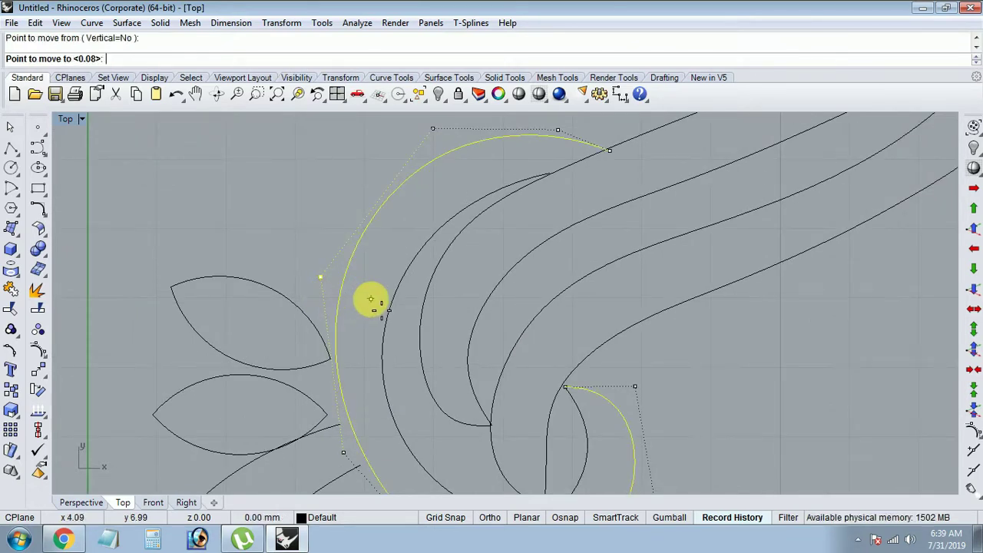
left_click(358, 299)
scroll(330, 376, "down", 5)
scroll(330, 377, "up", 5)
Nudge two more swirl control points, one slightly outward and one beneath the swirl.
key("Return")
left_click(417, 335)
left_click(419, 338)
scroll(470, 411, "down", 5)
scroll(470, 411, "up", 5)
left_click(385, 375)
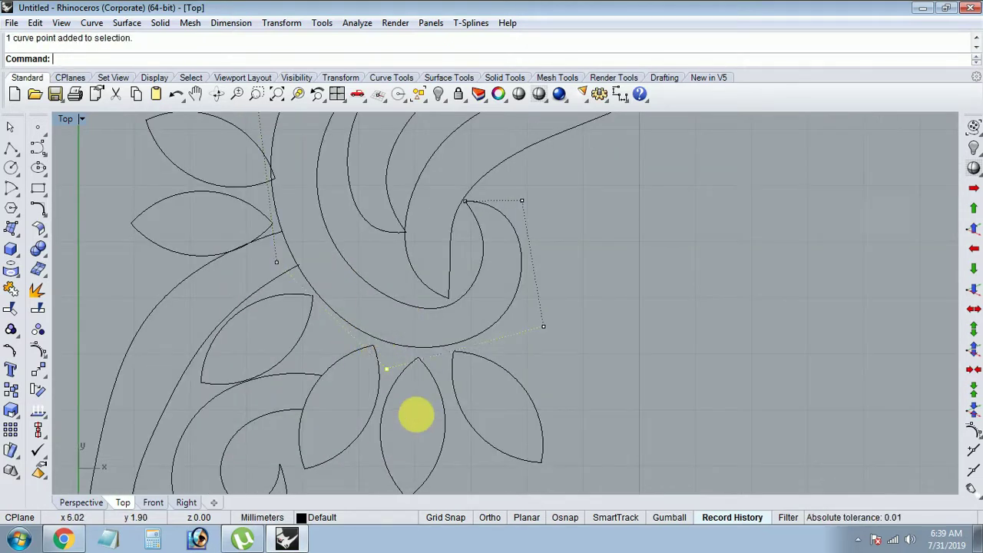
key("Return")
left_click(453, 315)
left_click(454, 319)
left_click(380, 335)
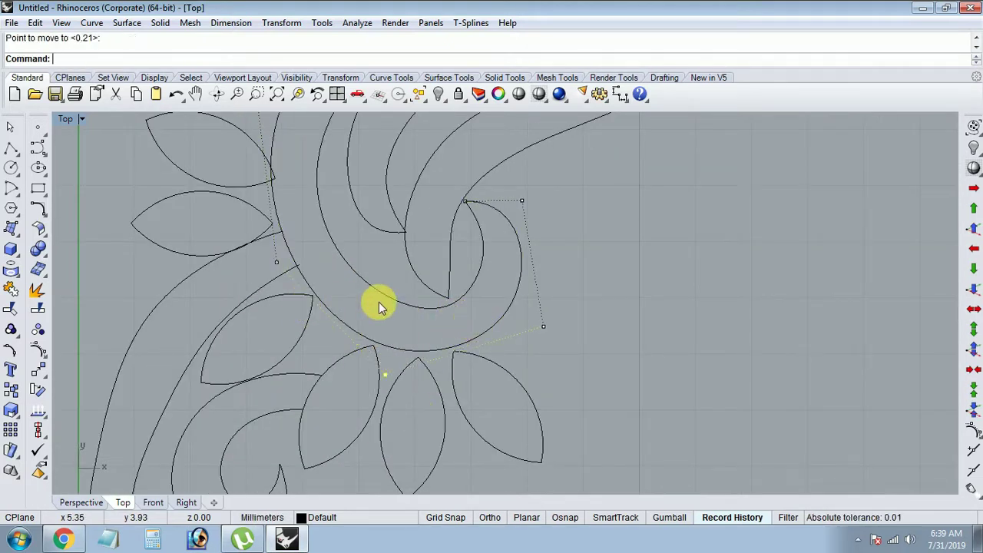
Move the control point right of the swirl upward and set another point slightly lower.
left_click(543, 327)
key("Return")
left_click(585, 355)
left_click(597, 290)
scroll(538, 269, "down", 1)
scroll(476, 307, "down", 1)
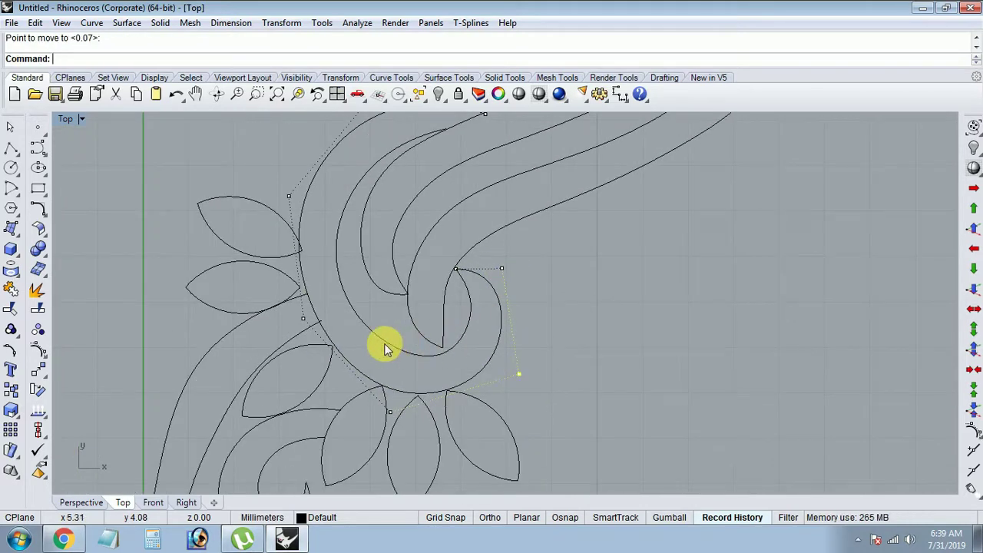
key("Return")
left_click(352, 258)
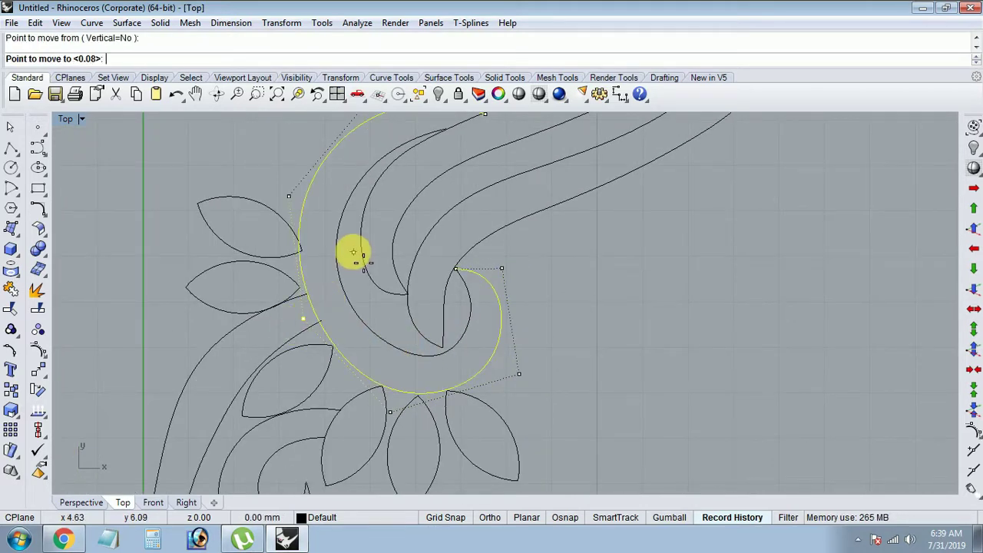
left_click(353, 261)
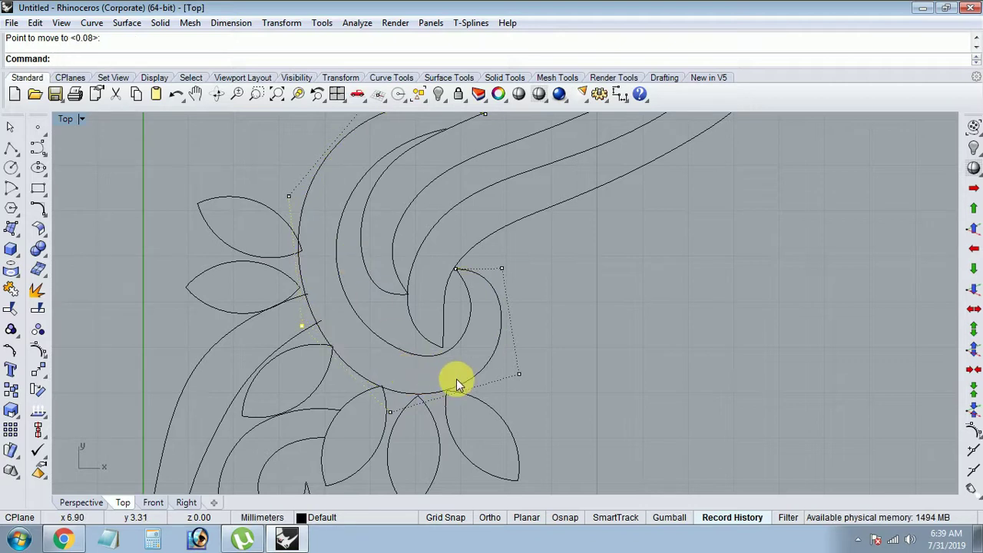
left_click(547, 396)
Reposition the control point below the swirl's bottom and the points at its top.
left_click_drag(366, 445, 413, 403)
key("Return")
left_click(405, 340)
left_click(404, 342)
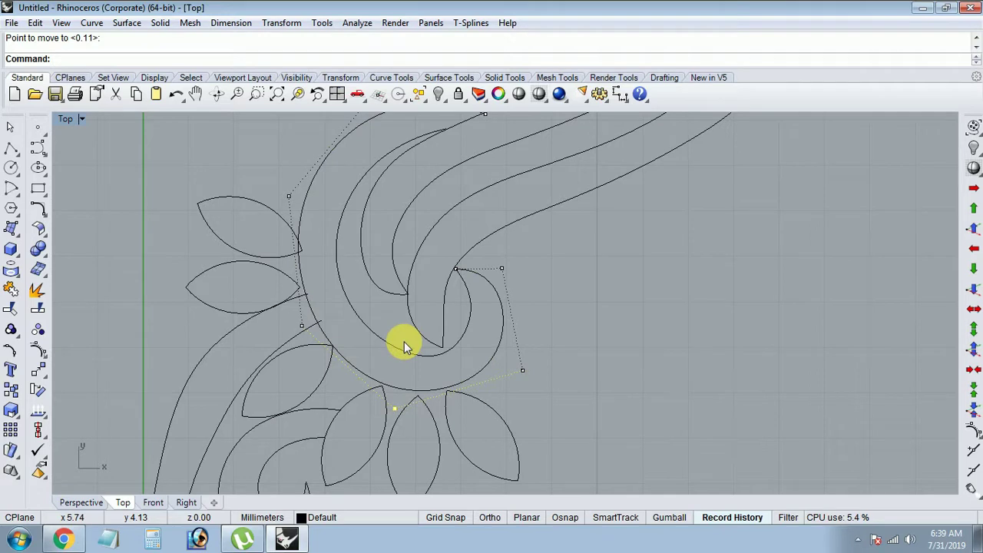
scroll(404, 342, "down", 3)
scroll(391, 279, "up", 2)
scroll(417, 266, "up", 2)
left_click(491, 303)
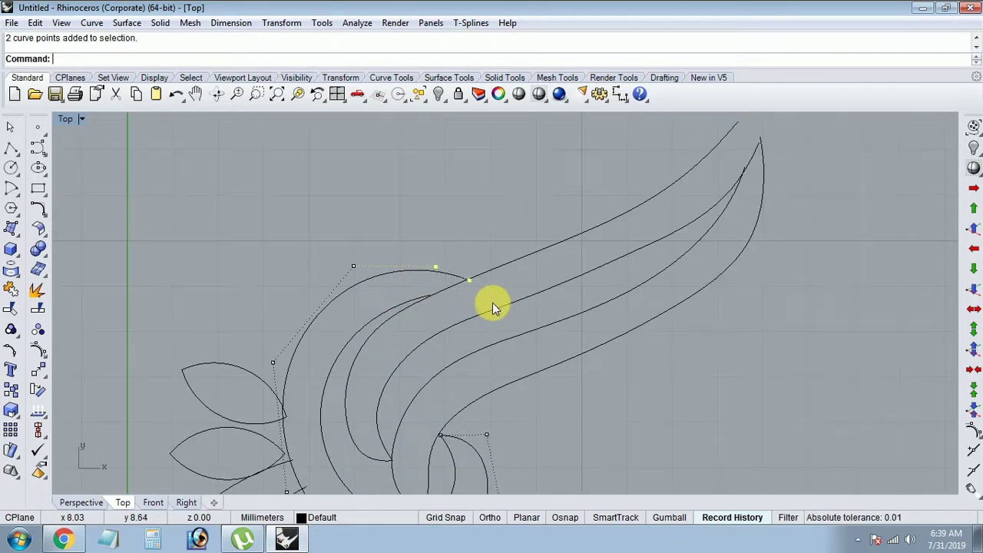
scroll(486, 290, "up", 2)
key("Return")
left_click(486, 290)
left_click(492, 286)
Nudge one more swirl point and move the arc's top-left control point inward.
key("Return")
left_click(439, 274)
left_click(441, 282)
left_click(284, 253)
key("Return")
left_click(298, 275)
left_click(307, 285)
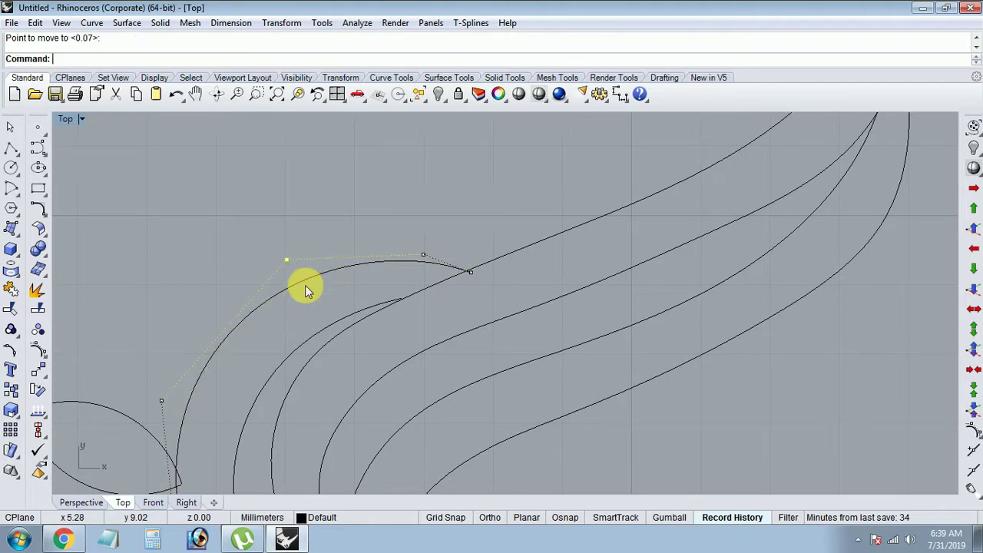
scroll(362, 308, "down", 4)
scroll(302, 369, "up", 2)
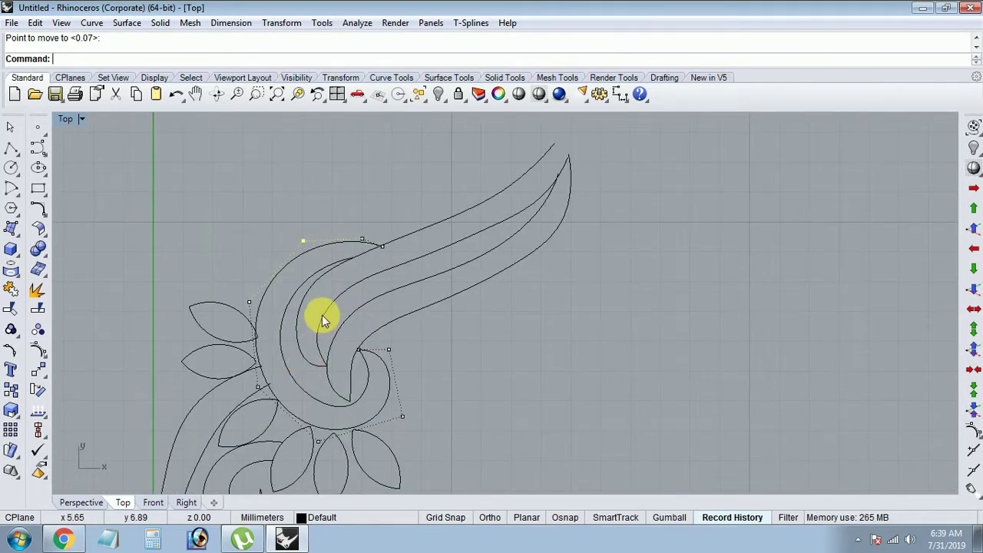
scroll(417, 287, "down", 2)
scroll(381, 347, "down", 1)
left_click(394, 313)
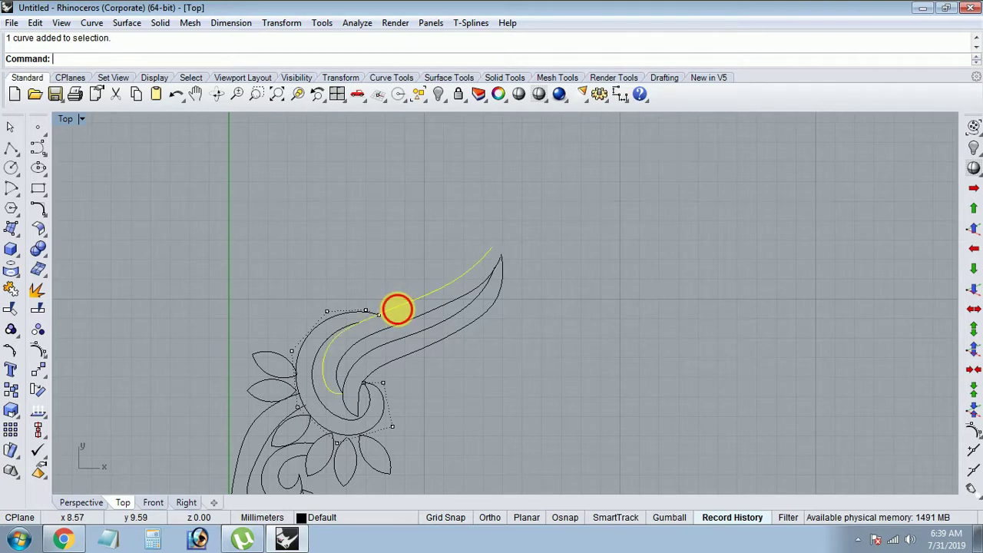
Rebuild the inner wing curve with a reduced point count.
key("F10")
key("Escape")
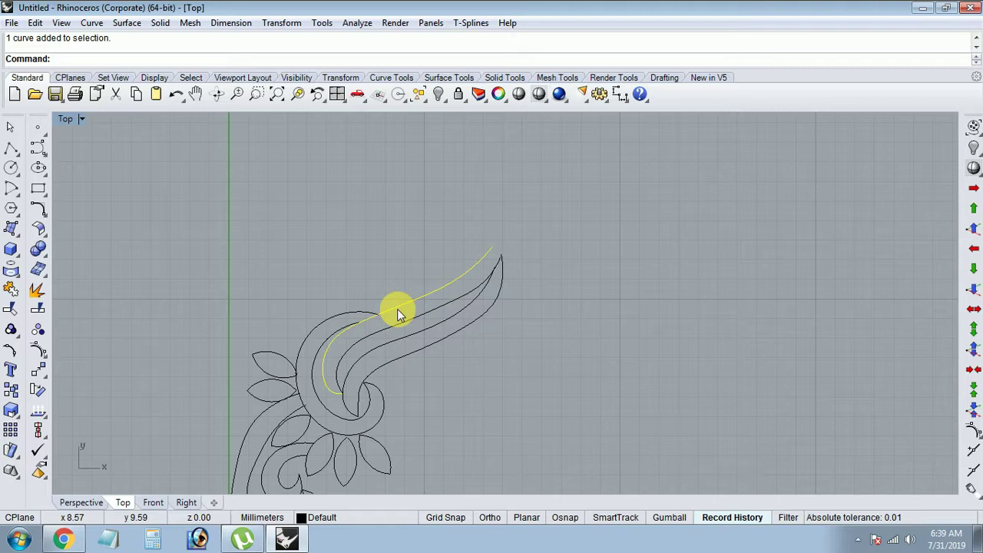
type("reb")
key("Return")
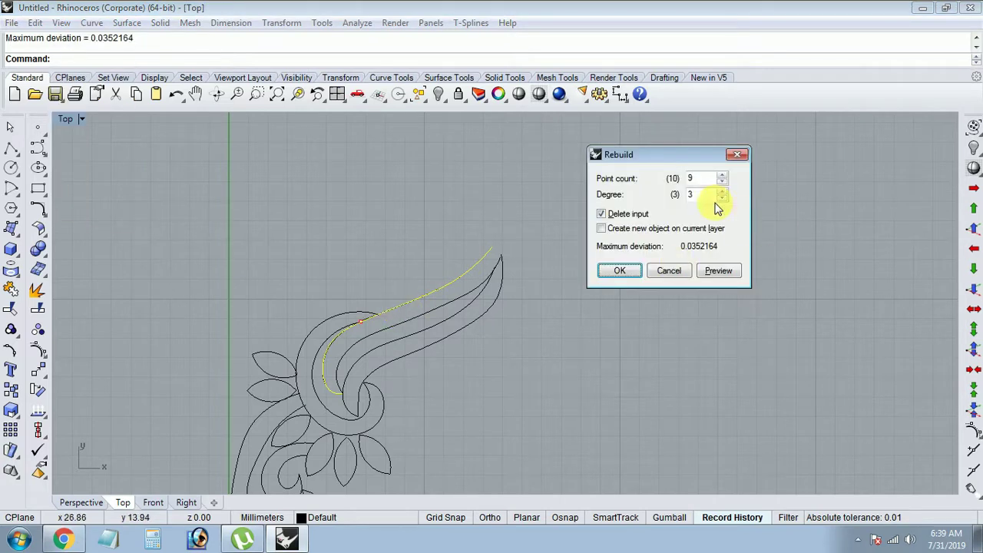
key("Down")
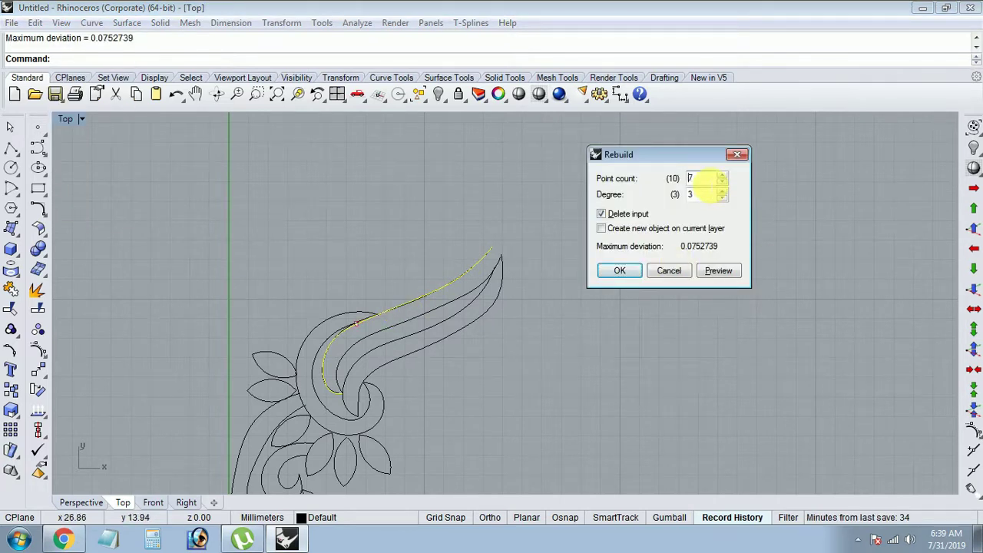
key("Return")
left_click(440, 306)
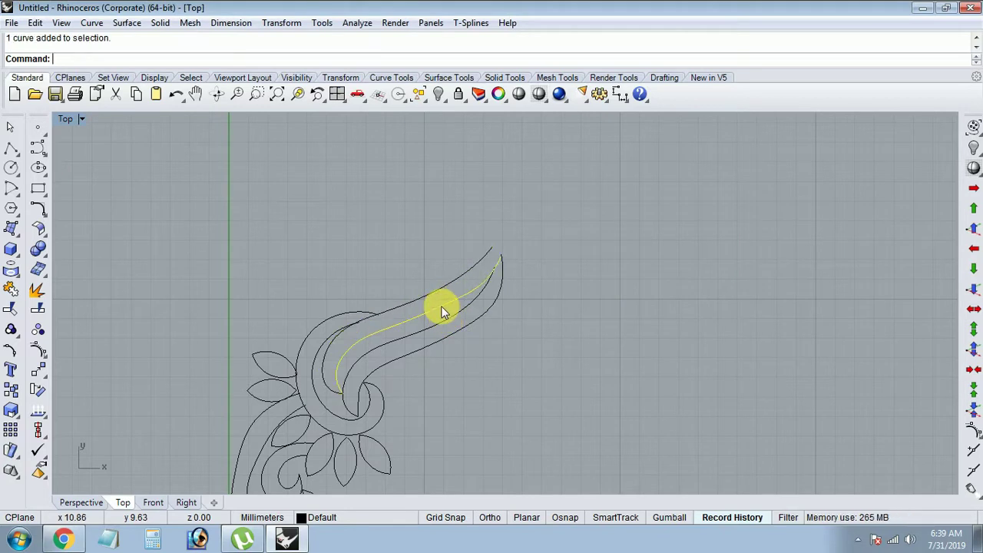
key("Return")
key("Return")
Show the inner wing curve's control points and nudge the one near its start.
left_click(441, 292)
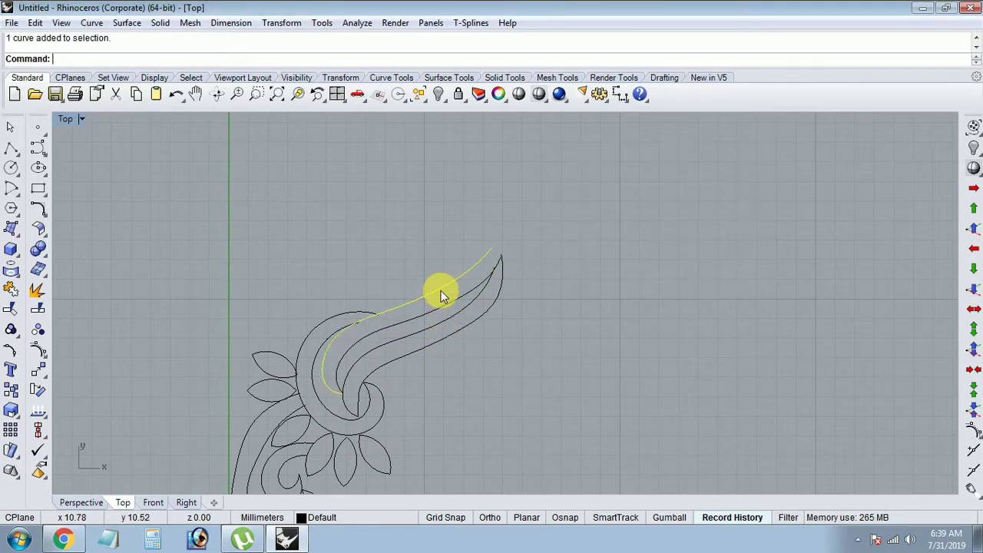
key("F10")
scroll(345, 361, "up", 3)
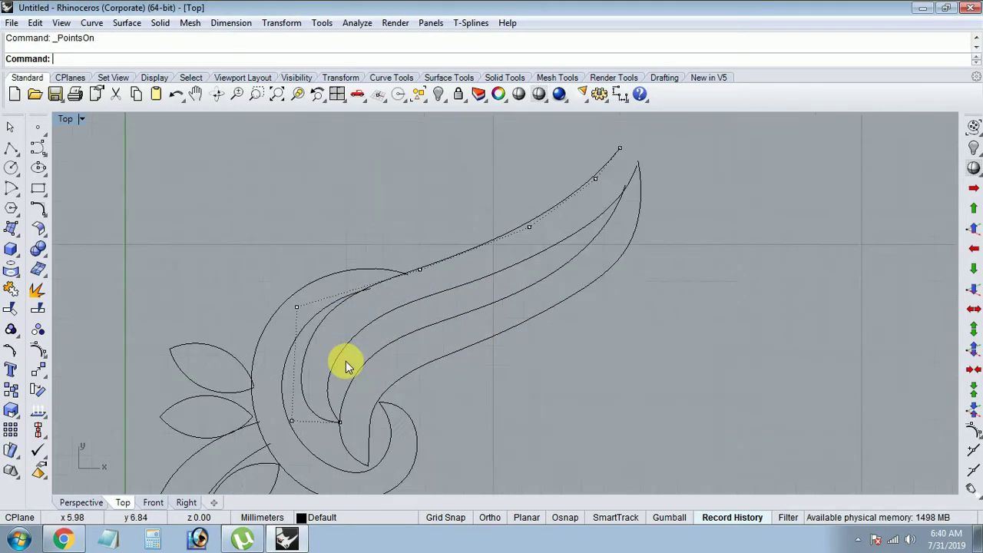
left_click_drag(247, 259, 334, 341)
type("m")
key("Return")
left_click(381, 351)
left_click(382, 355)
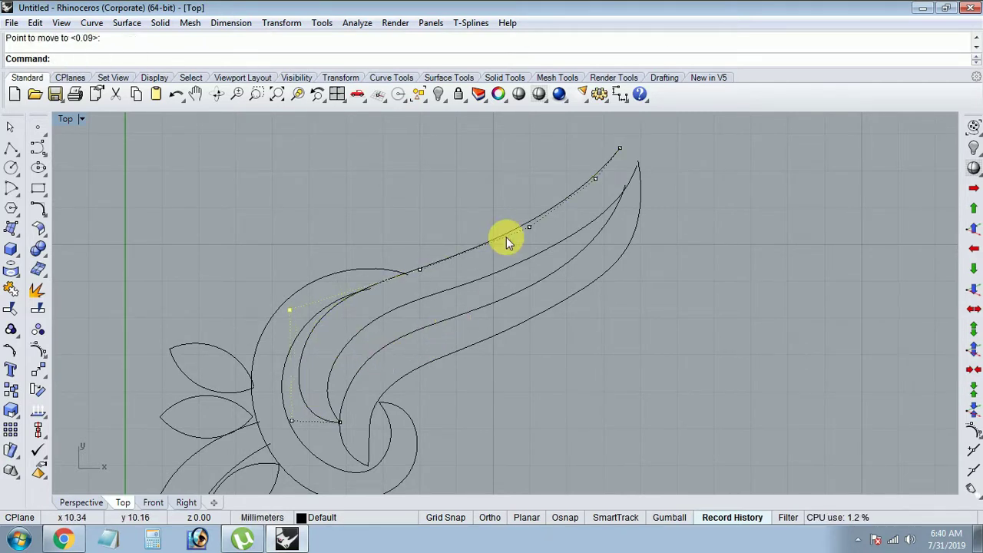
Move another control point along the wing curve, then turn the points off.
left_click_drag(505, 202, 542, 238)
key("Return")
left_click(543, 237)
left_click(548, 244)
scroll(548, 246, "down", 3)
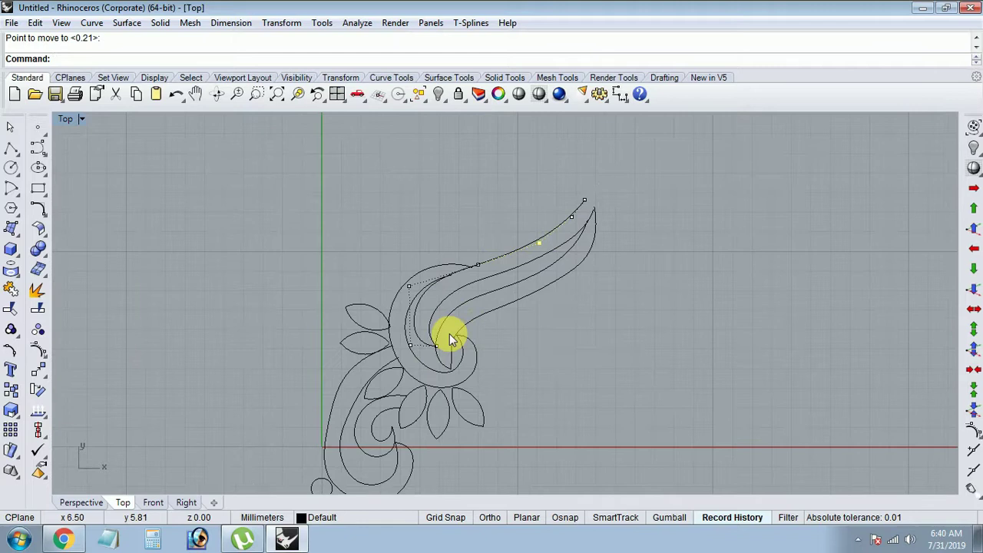
scroll(450, 338, "up", 2)
key("Escape")
left_click(502, 307)
type("re")
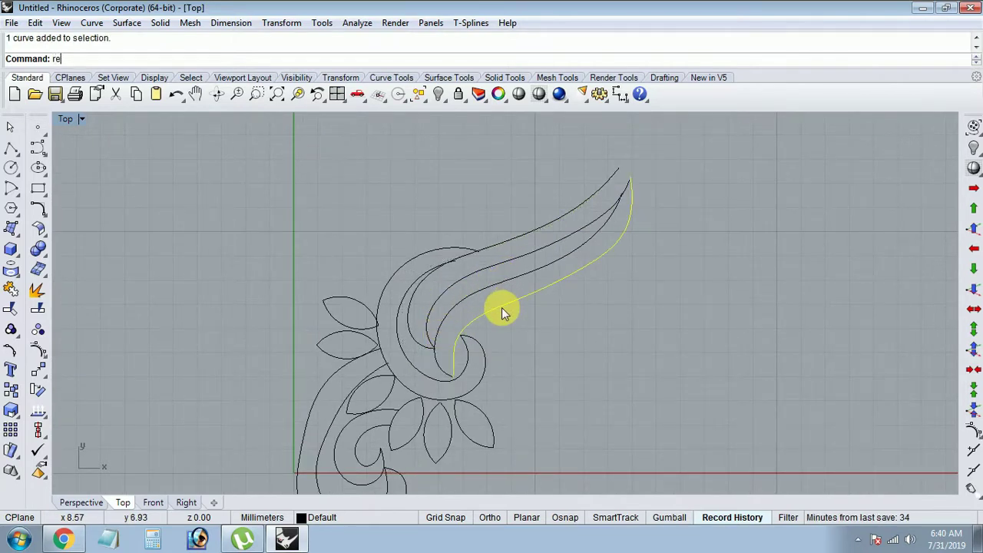
Rebuild the inner wing curve again using the Rebuild command.
type("build")
key("Return")
key("Return")
right_click_drag(581, 312, 559, 348)
key("Escape")
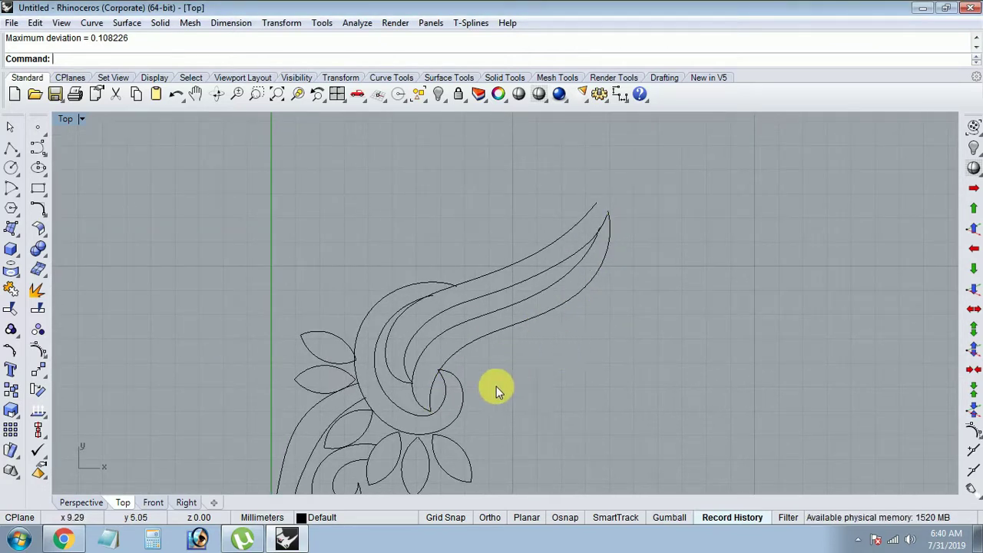
right_click_drag(500, 388, 510, 368)
left_click(478, 327)
Show the inner curve's control points and move one slightly up-left.
key("F10")
scroll(454, 338, "up", 3)
left_click(418, 387)
type("M")
key("Return")
left_click(501, 387)
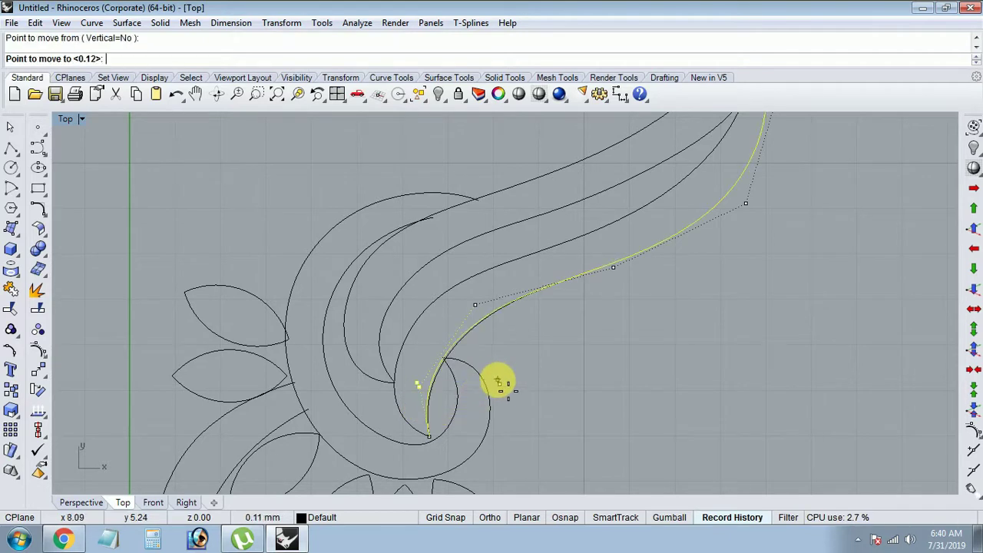
left_click(498, 377)
Drag another control point to ease the strand's bend, then hide the points.
left_click_drag(465, 302, 512, 335)
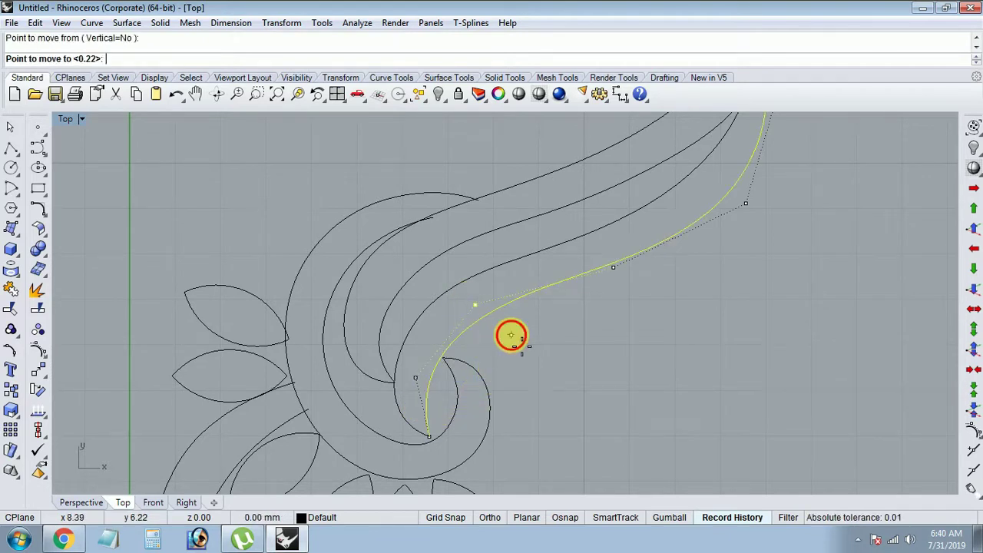
scroll(538, 354, "down", 3)
right_click_drag(606, 367, 634, 346)
scroll(641, 274, "up", 2)
scroll(636, 299, "down", 3)
scroll(541, 379, "down", 2)
scroll(526, 386, "up", 2)
key("Escape")
left_click(486, 414)
right_click_drag(491, 419, 463, 356)
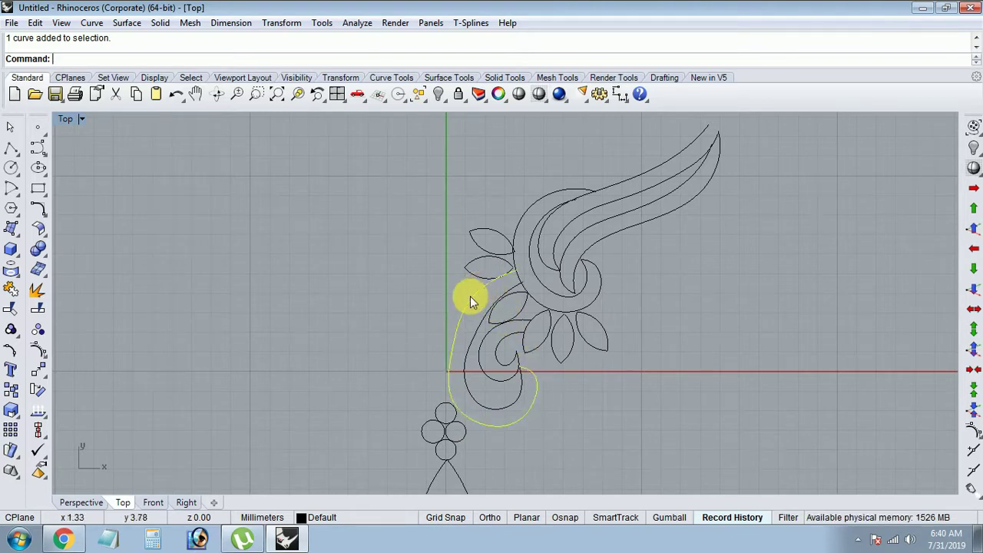
Rebuild the outer spiral curve with the default settings and show its control points.
type("re")
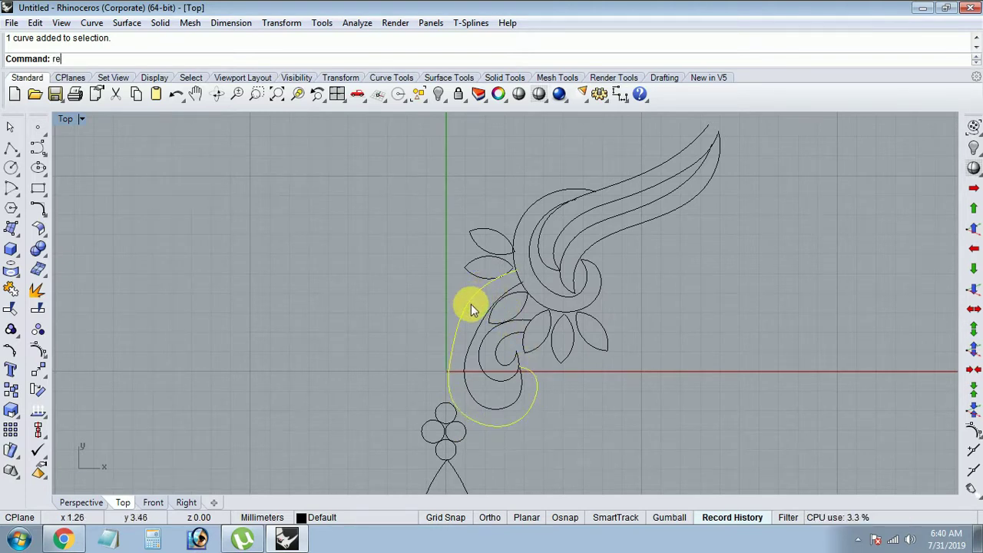
type("build")
key("Return")
right_click_drag(494, 351, 426, 326)
key("Return")
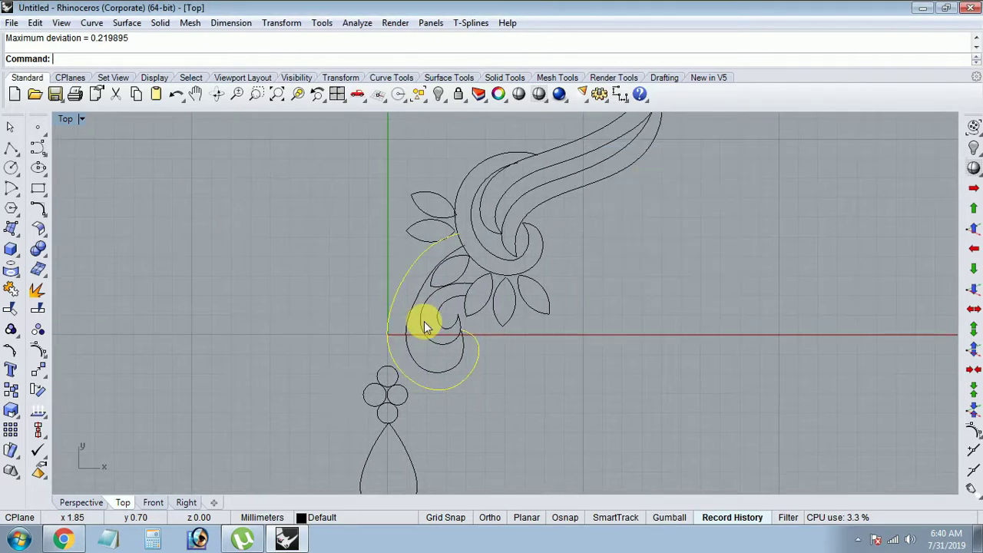
scroll(423, 322, "up", 3)
key("F10")
Drag the spiral's control points to round its lower hook above the stones.
left_click_drag(438, 318, 419, 278)
right_click_drag(389, 158, 389, 239)
left_click_drag(405, 256, 463, 289)
scroll(465, 292, "down", 3)
scroll(462, 339, "up", 1)
scroll(389, 342, "up", 2)
left_click_drag(439, 383, 442, 383)
mouse_move(481, 415)
left_mouse_down()
mouse_move(522, 392)
mouse_move(567, 389)
left_mouse_up()
left_click(564, 387)
mouse_move(579, 331)
left_mouse_down()
mouse_move(585, 301)
mouse_move(578, 314)
left_mouse_up()
Select the curve's top endpoint and then the inner spiral curve.
scroll(578, 314, "up", 2)
left_click(511, 274)
scroll(472, 395, "down", 3)
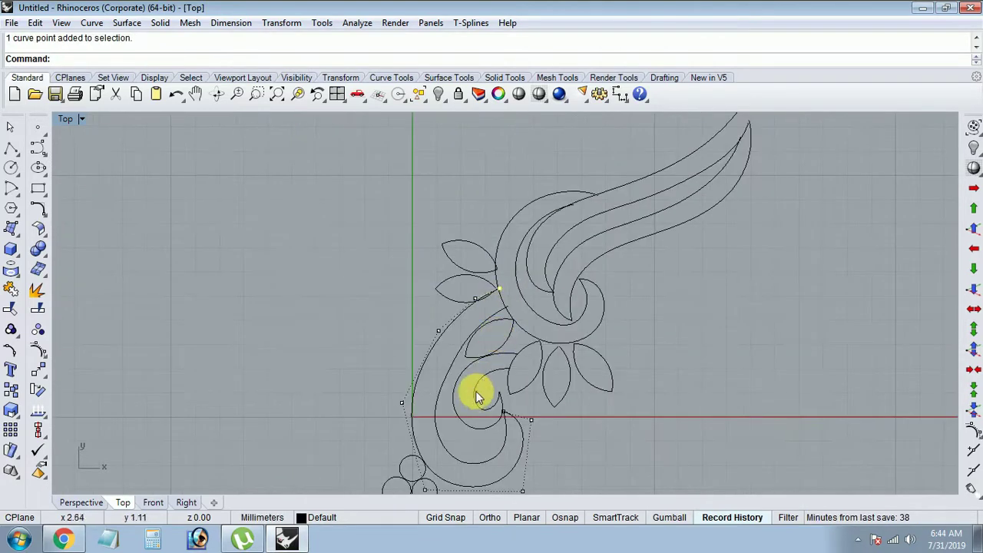
left_click(448, 381)
right_click_drag(438, 402, 439, 319)
right_click_drag(453, 405, 461, 387)
Start rebuilding the inner spiral, then show its control points and reposition one.
type("e")
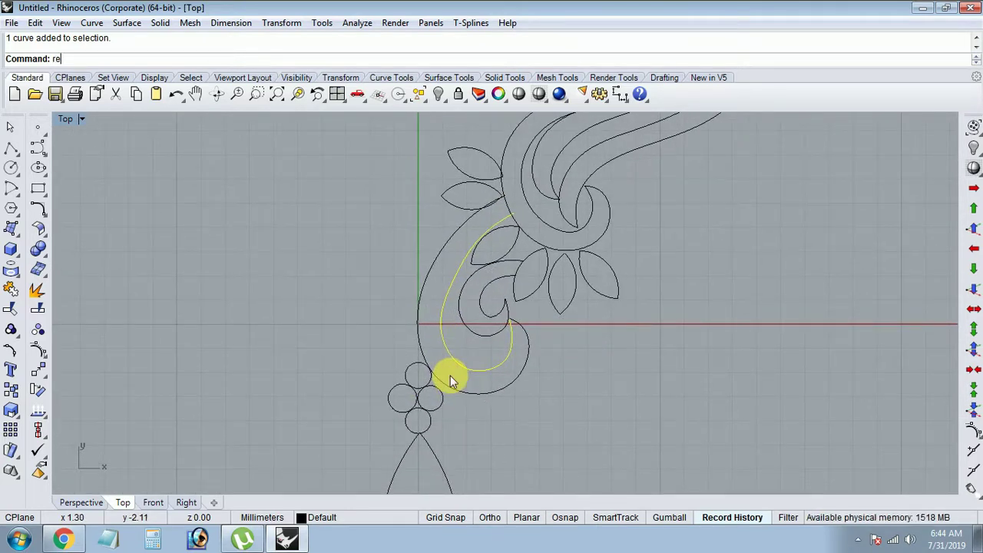
type("build")
key("Return")
key("Return")
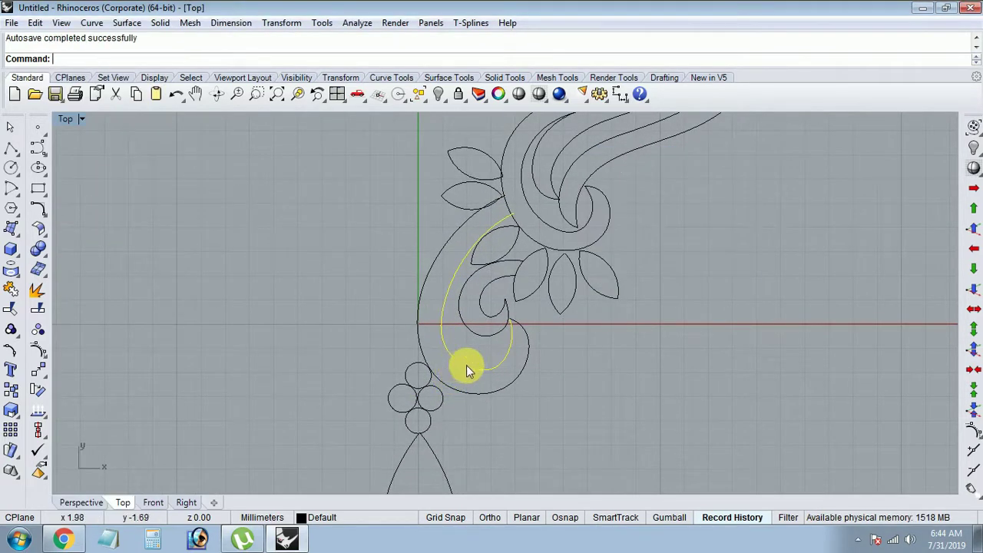
right_click_drag(478, 349, 471, 363)
key("F10")
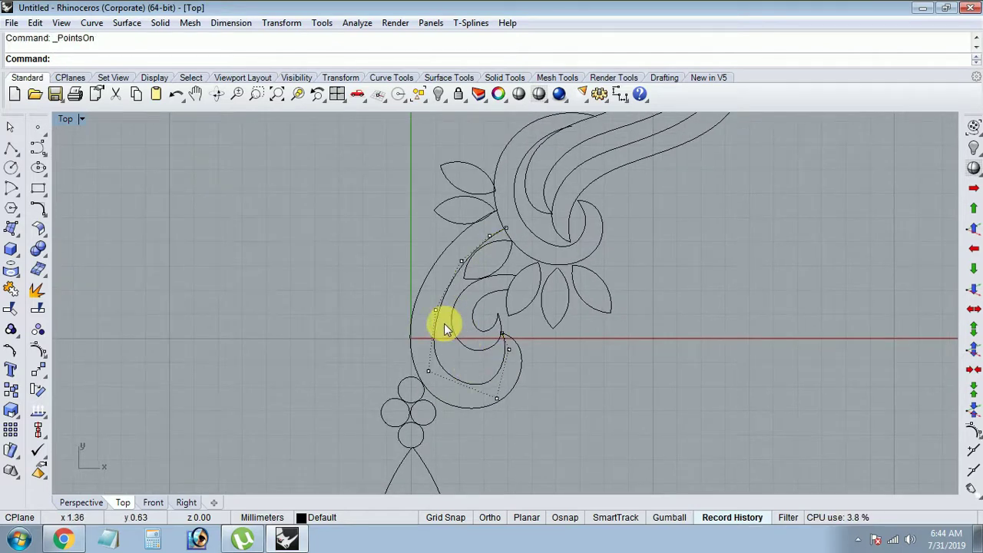
scroll(442, 324, "up", 2)
left_click(443, 324)
scroll(461, 347, "up", 2)
scroll(560, 373, "up", 2)
left_click(560, 364)
left_click(560, 355)
scroll(549, 384, "down", 3)
scroll(536, 424, "up", 2)
Nudge another inner-spiral control point slightly left, then hide the control points.
right_click(558, 352)
left_click(558, 352)
left_click(555, 352)
scroll(553, 400, "down", 3)
scroll(450, 365, "up", 3)
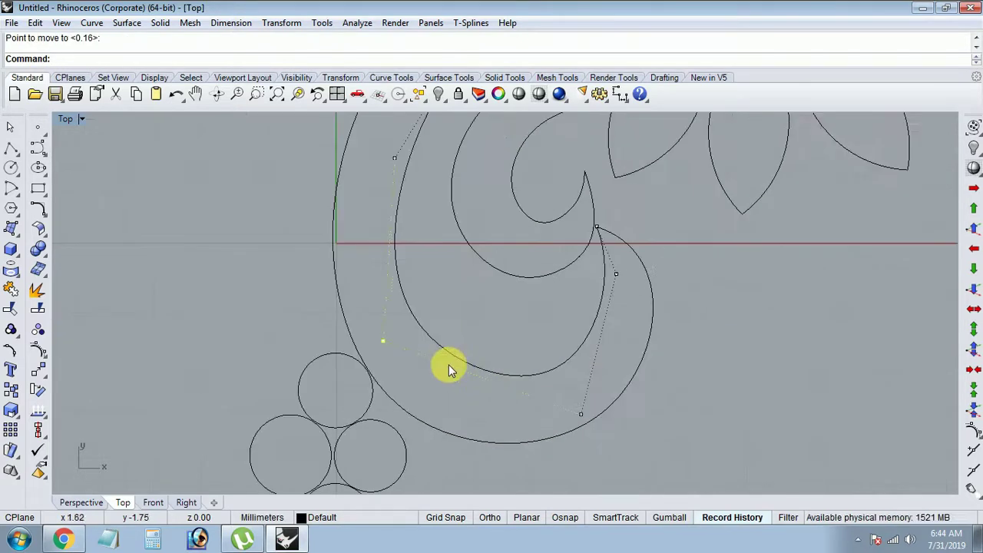
scroll(565, 350, "down", 3)
scroll(527, 390, "up", 3)
key("Escape")
Rebuild the inner lower spiral curve with a point count of 5.
left_click(527, 392)
type("b")
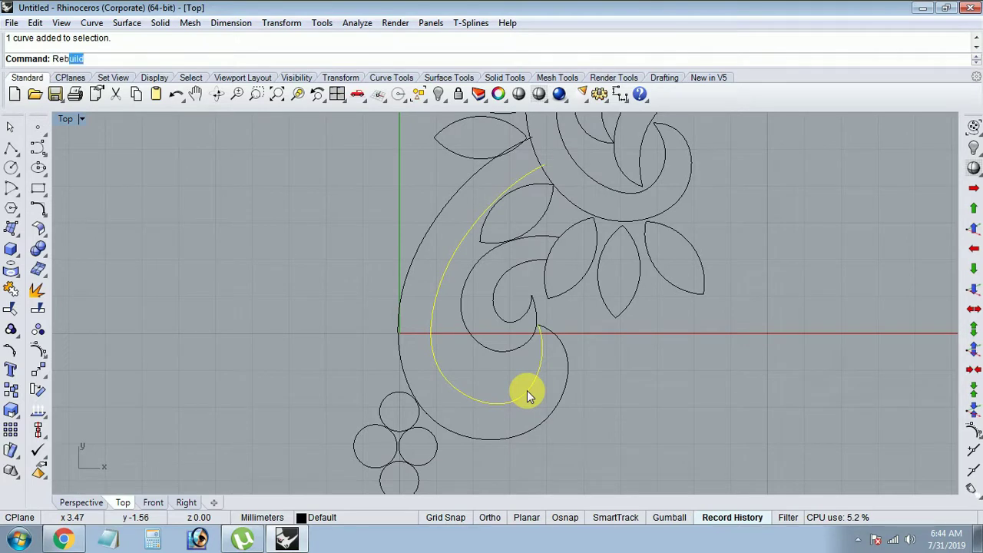
key("Return")
type("5")
key("Tab")
key("Return")
Drag two of the rebuilt spiral's control points to smooth the curl, and reveal the reference photo.
key("F10")
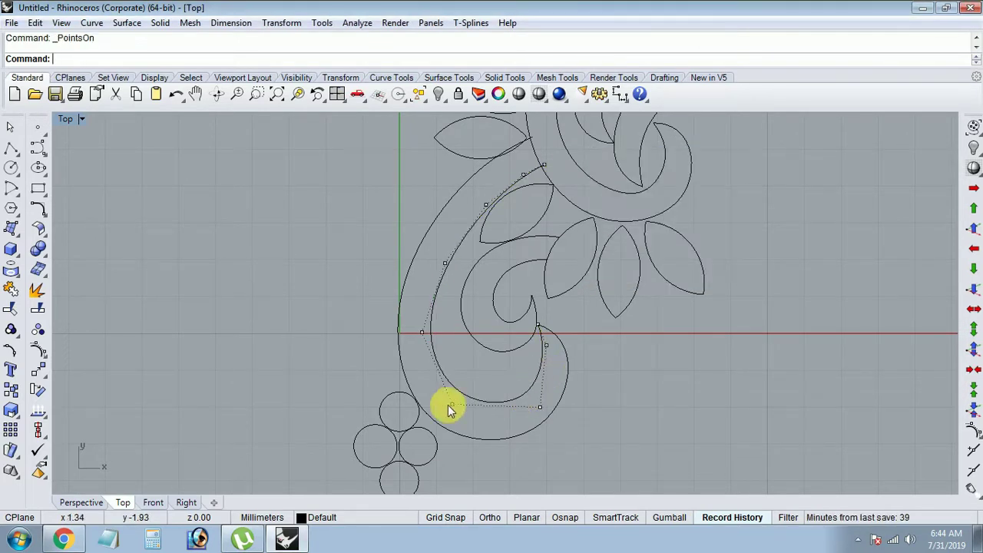
scroll(483, 401, "up", 3)
left_click(458, 404)
left_click_drag(459, 404, 454, 411)
left_click(623, 409)
mouse_move(623, 409)
left_mouse_down()
mouse_move(657, 378)
mouse_move(638, 354)
left_mouse_up()
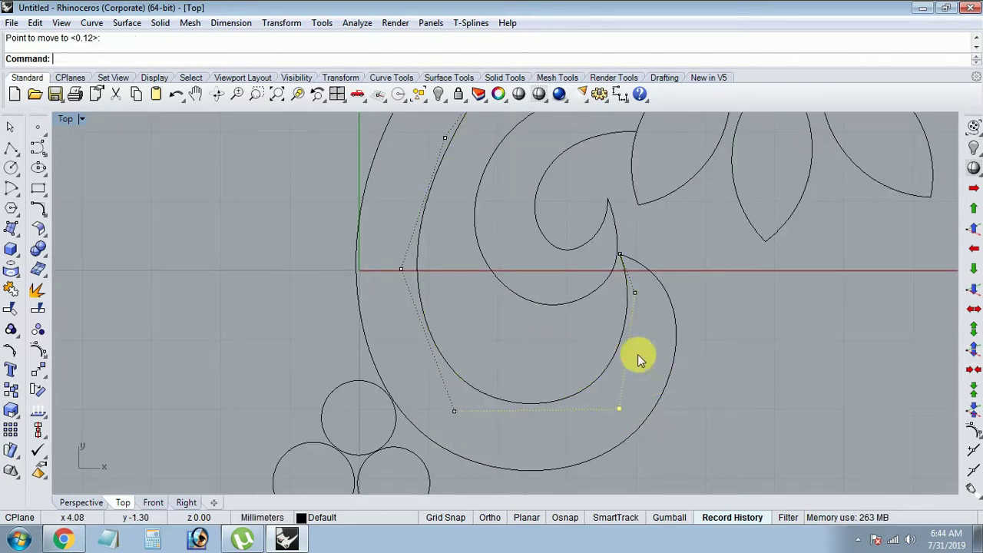
scroll(556, 317, "down", 5)
left_click(438, 93)
Compare the half ornament with the reference photo, hide it, and window-select the 22 wing curves.
scroll(480, 287, "up", 2)
scroll(495, 300, "down", 3)
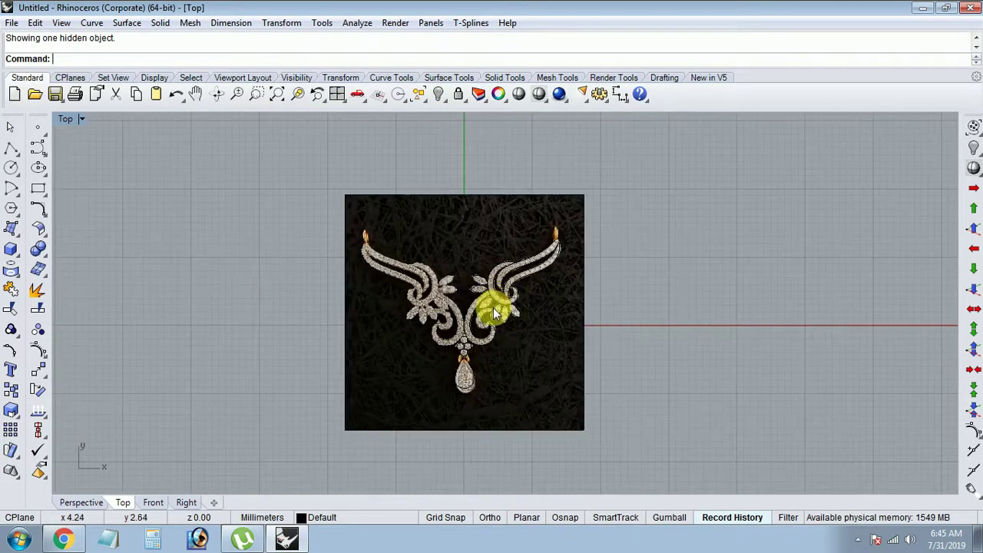
scroll(493, 307, "up", 2)
scroll(500, 301, "up", 2)
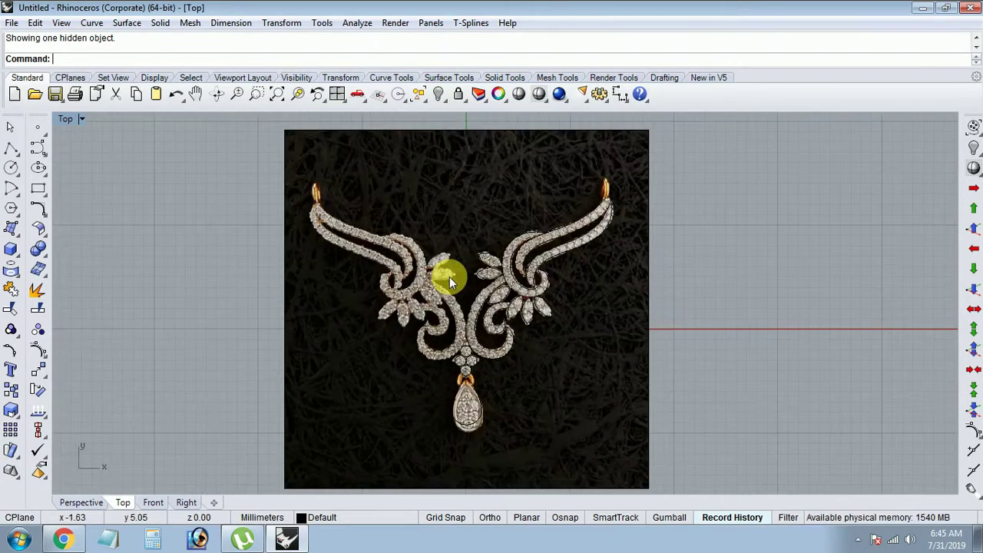
key("ctrl+z")
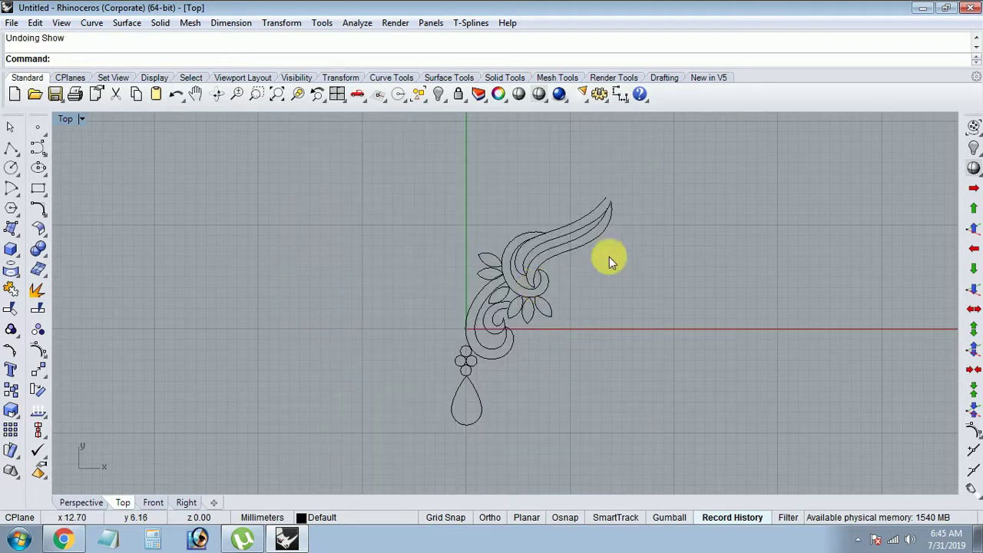
left_click_drag(427, 319, 423, 329)
type("mi")
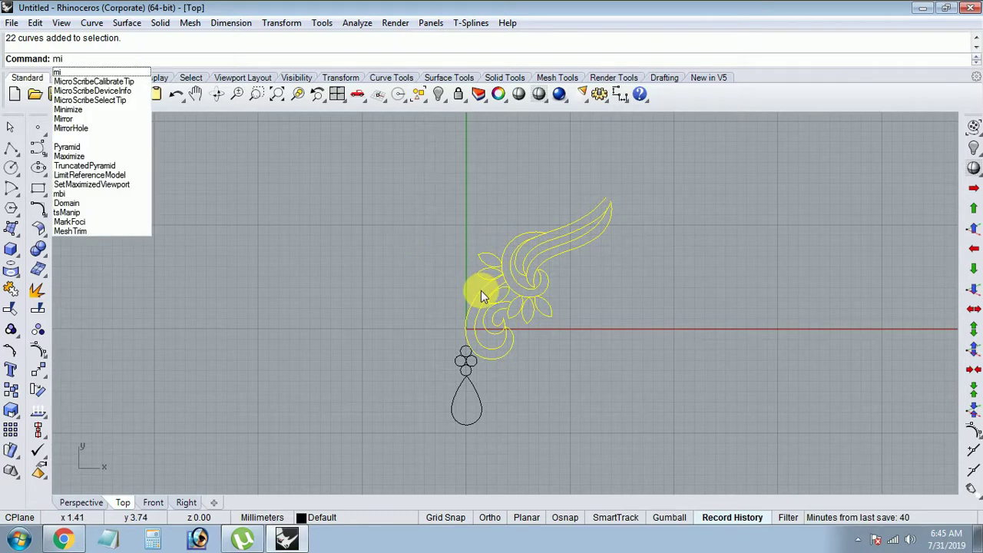
Mirror the selected wing curves about a vertical line from the origin with Ortho on.
key("Return")
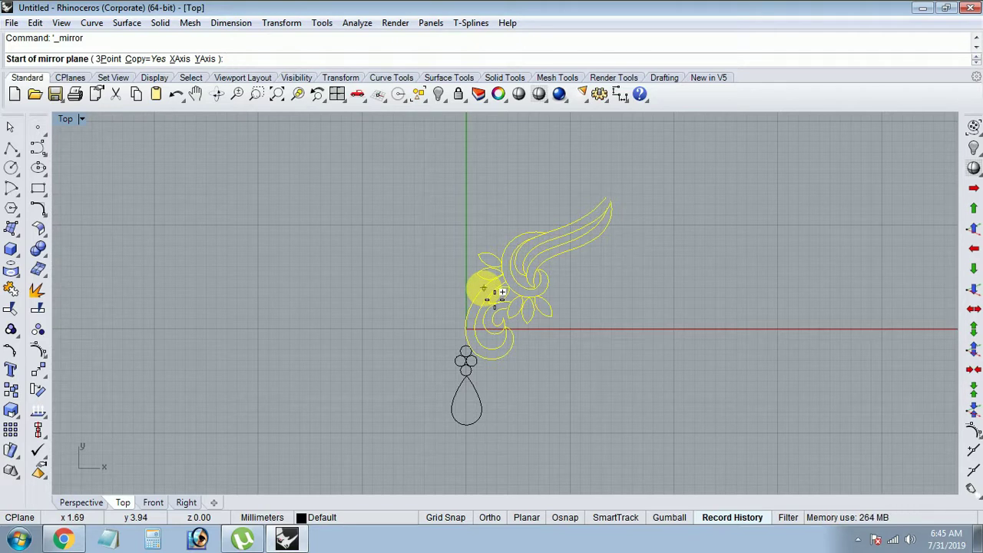
type("0")
key("Return")
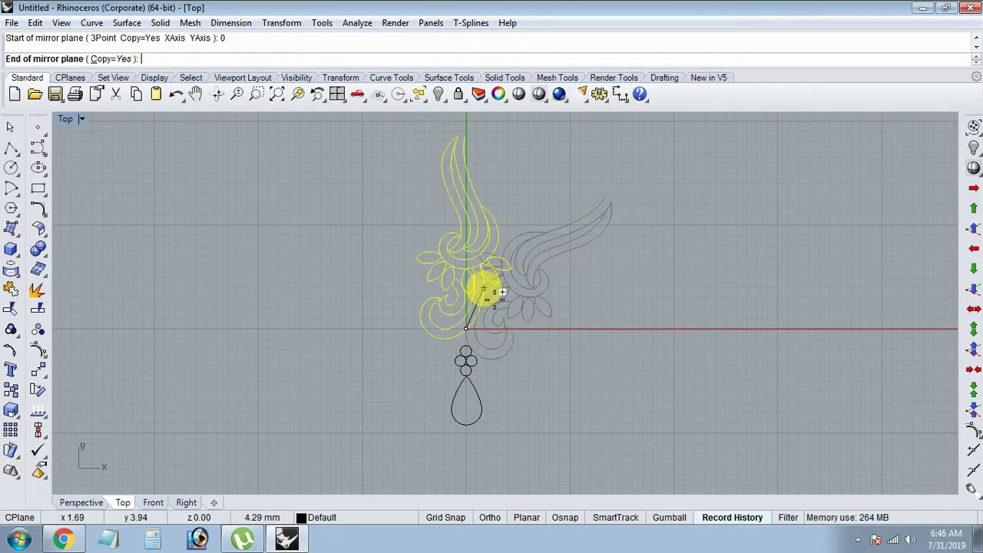
scroll(500, 294, "up", 3)
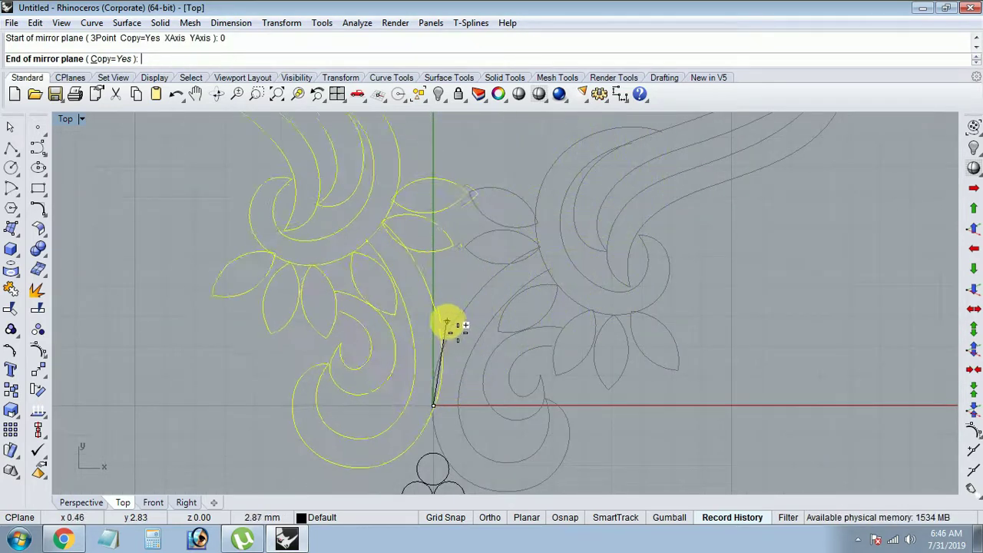
scroll(461, 303, "down", 2)
key("F8")
scroll(450, 268, "down", 3)
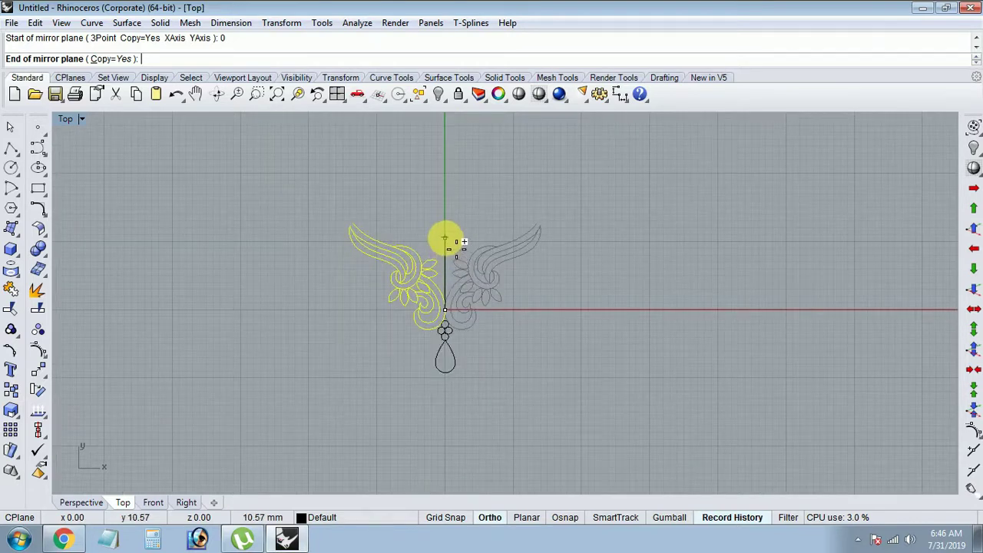
scroll(457, 244, "up", 3)
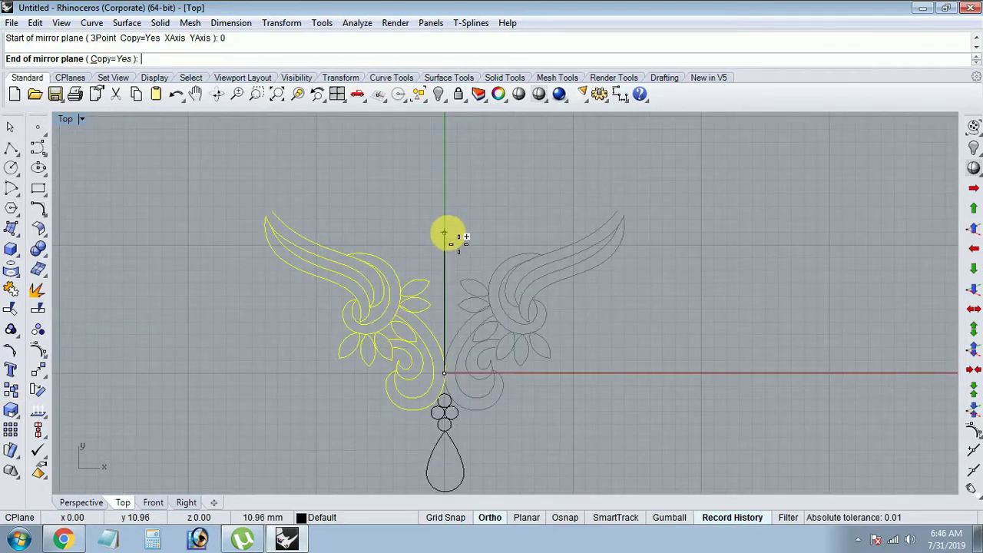
left_click(451, 235)
scroll(384, 322, "down", 3)
Select all curves to check the complete symmetric outline, then deselect them.
key("ctrl+a")
scroll(476, 345, "up", 2)
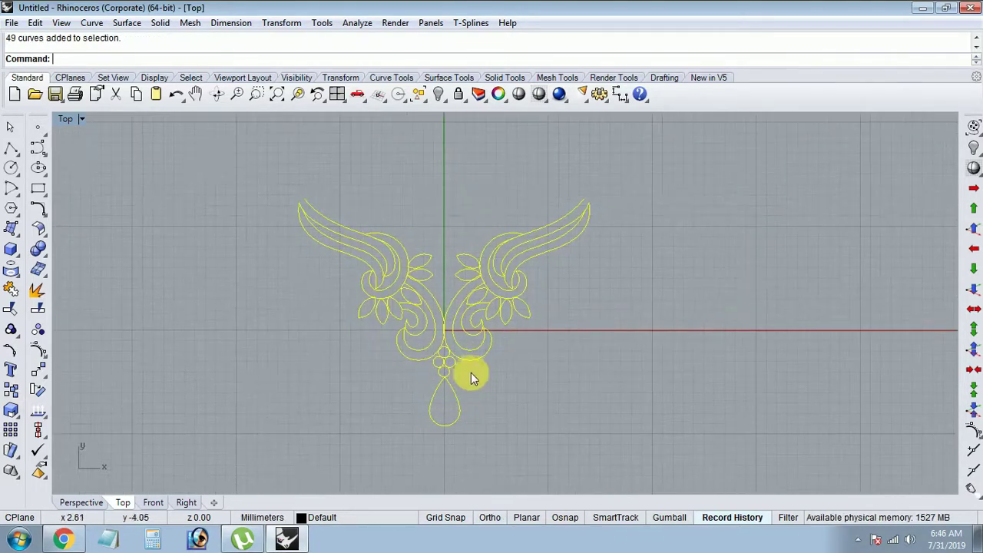
right_click_drag(475, 374, 413, 373)
key("Escape")
key("ctrl+a")
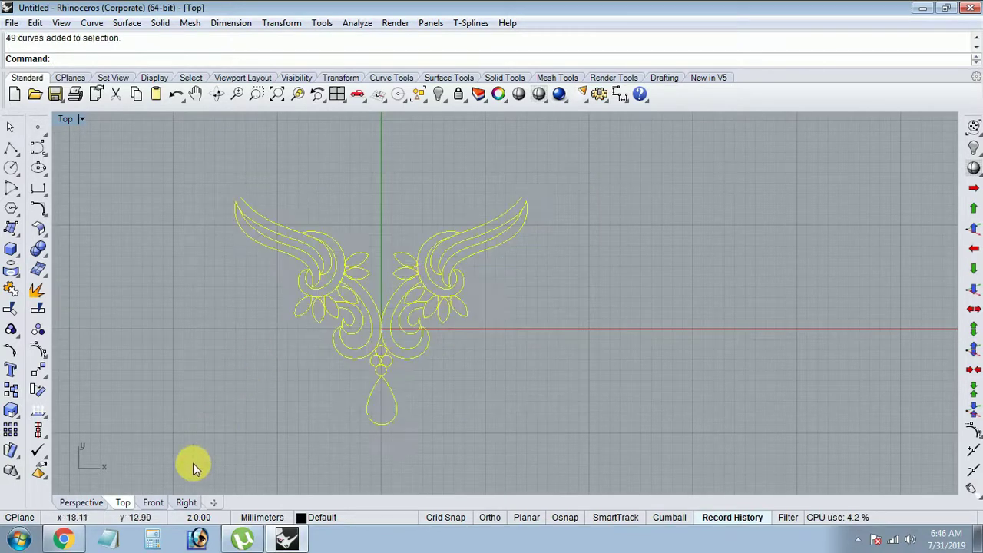
key("Escape")
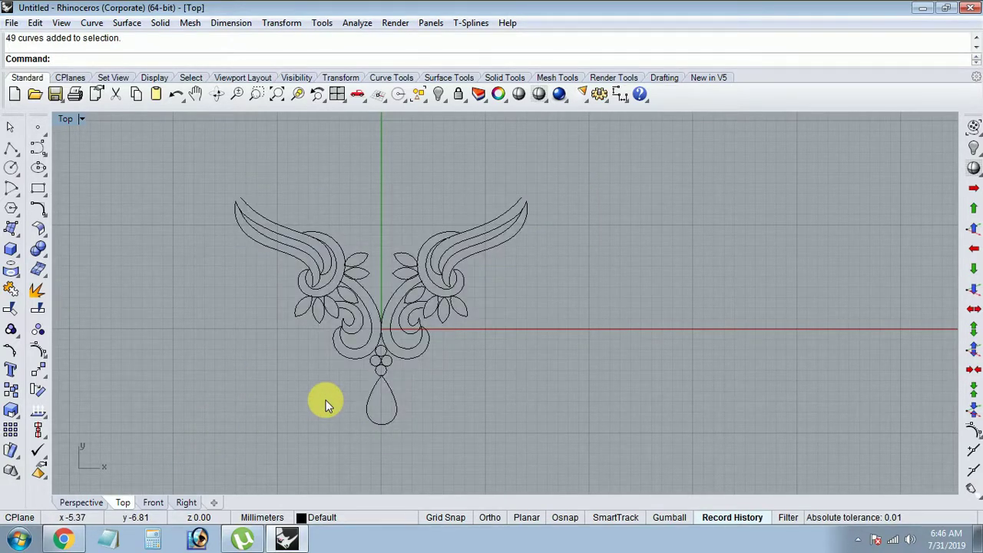